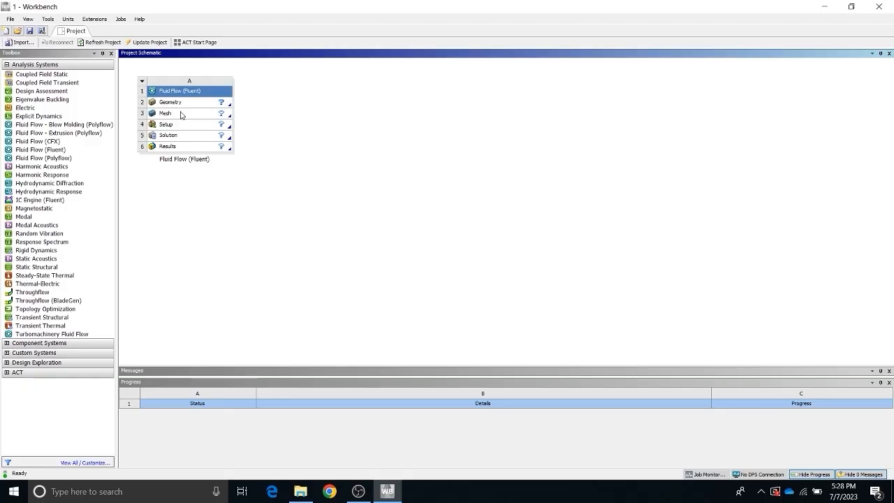
Import the file NACA 4412 AİRFOİL CAD.STEP as the geometry of the Fluid Flow (Fluent) system.
left_click(188, 105)
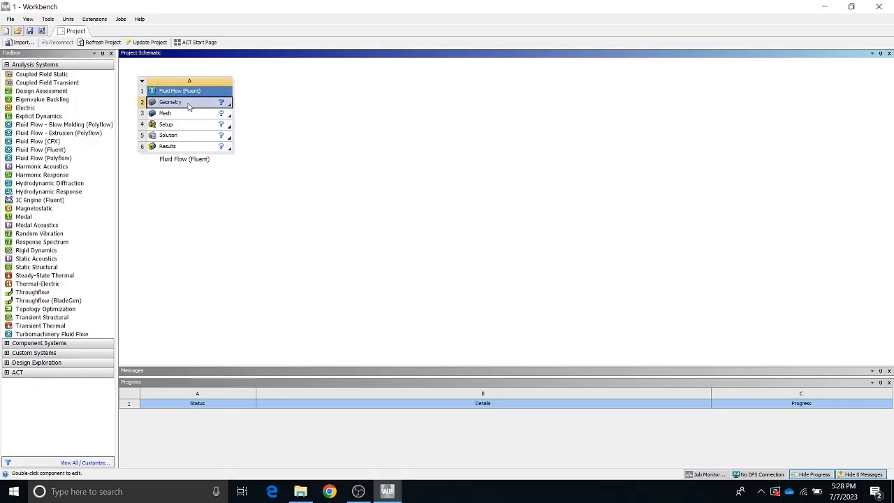
right_click(188, 106)
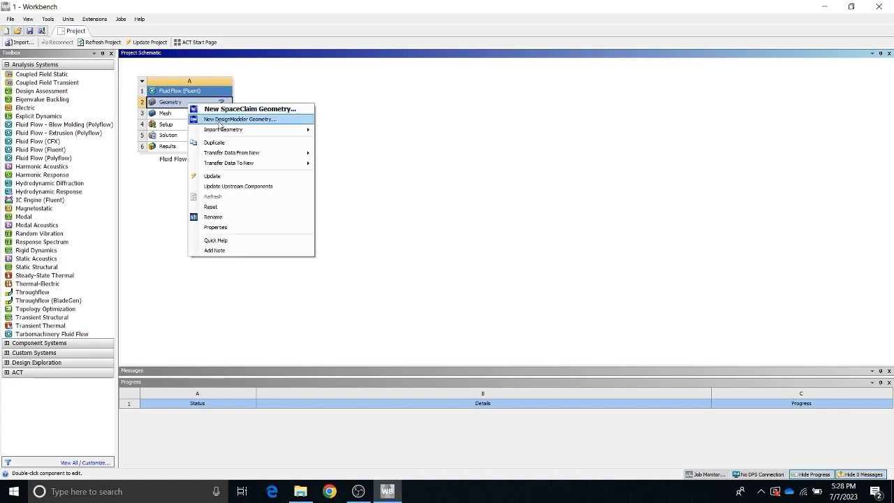
mouse_move(223, 130)
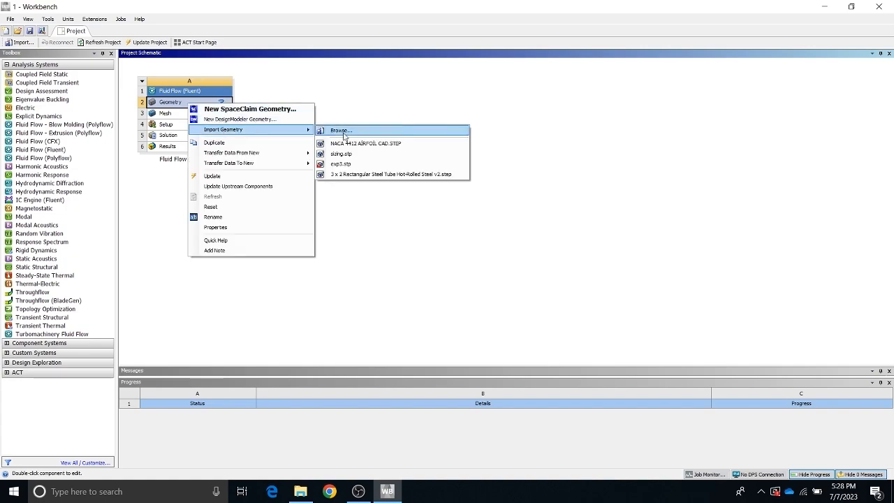
left_click(341, 130)
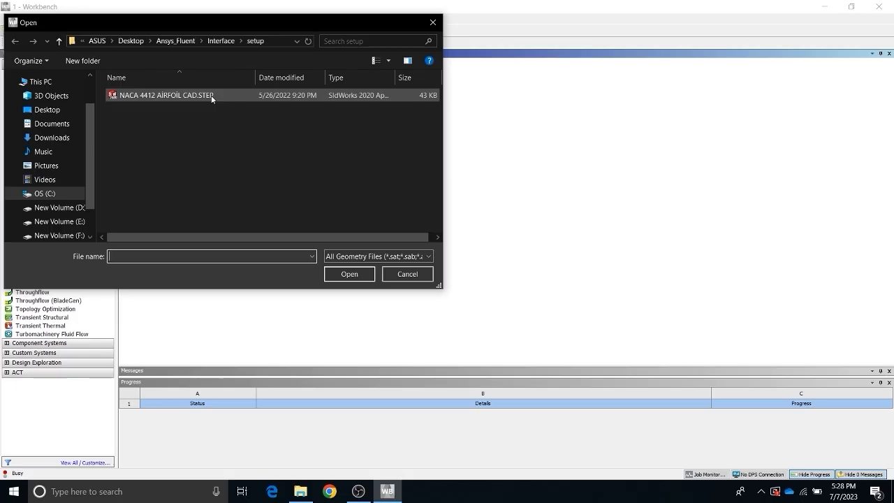
left_click(211, 95)
left_click(342, 275)
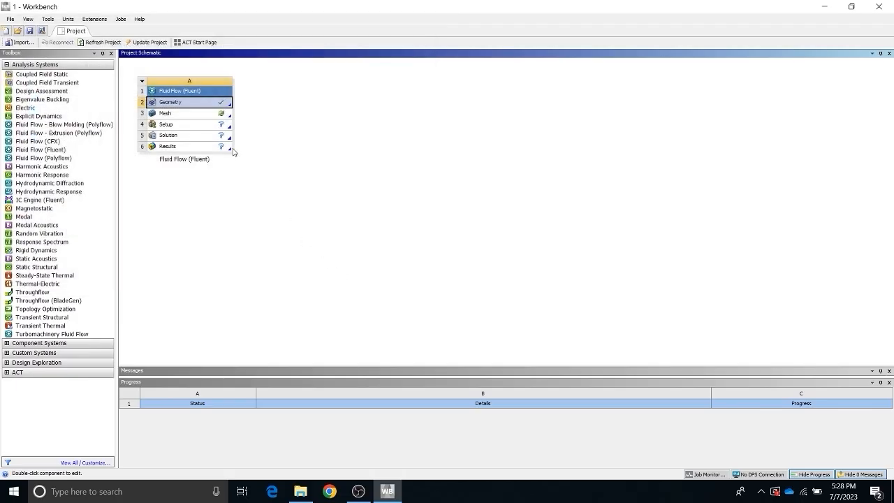
Open the imported airfoil geometry for editing in SpaceClaim.
right_click(218, 105)
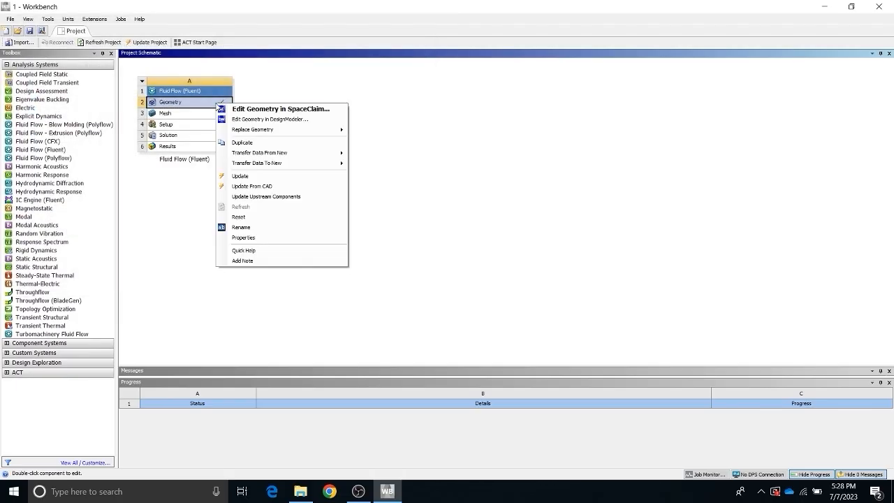
left_click(265, 109)
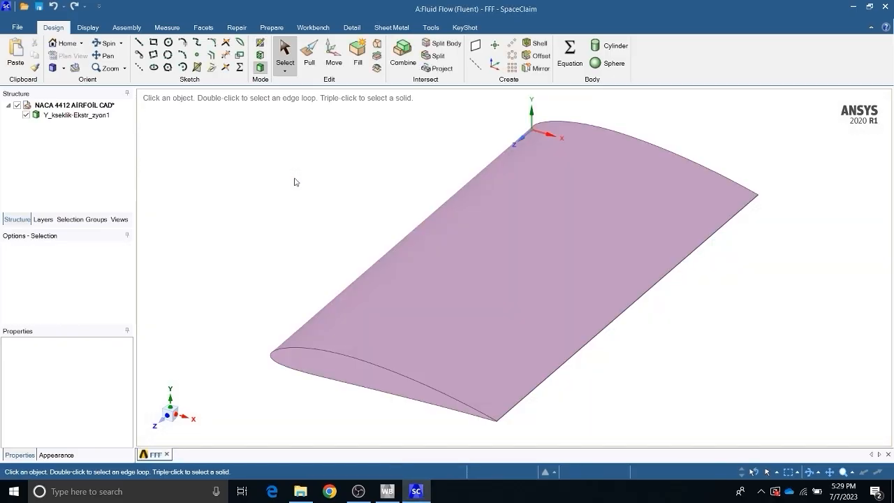
mouse_move(355, 242)
middle_mouse_down()
mouse_move(368, 220)
mouse_move(384, 213)
middle_mouse_up()
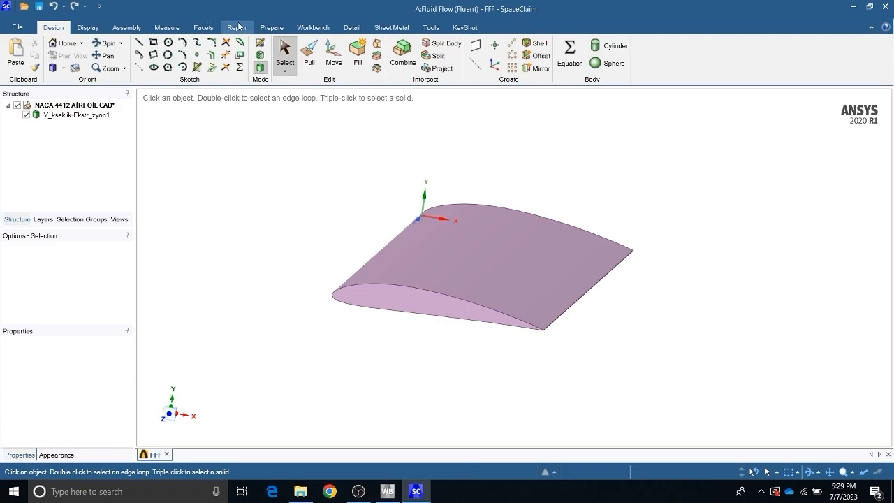
Start a box enclosure around the airfoil body and turn off its symmetric dimensions.
left_click(280, 28)
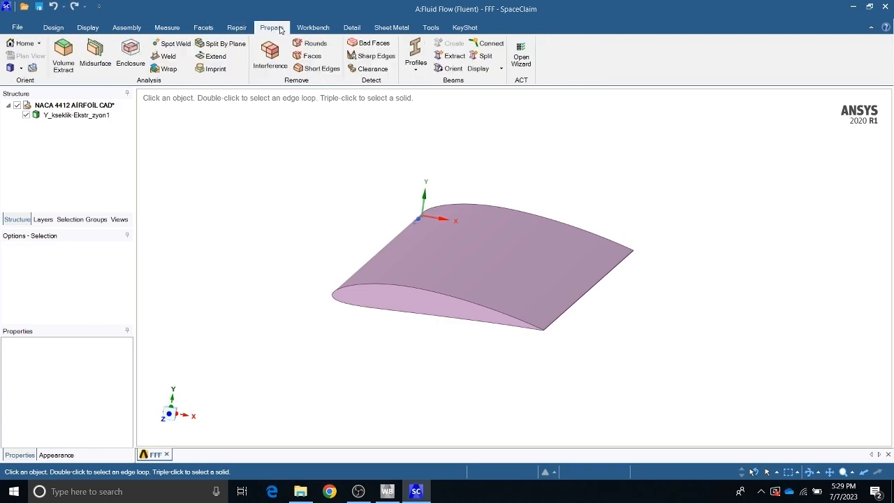
left_click(133, 56)
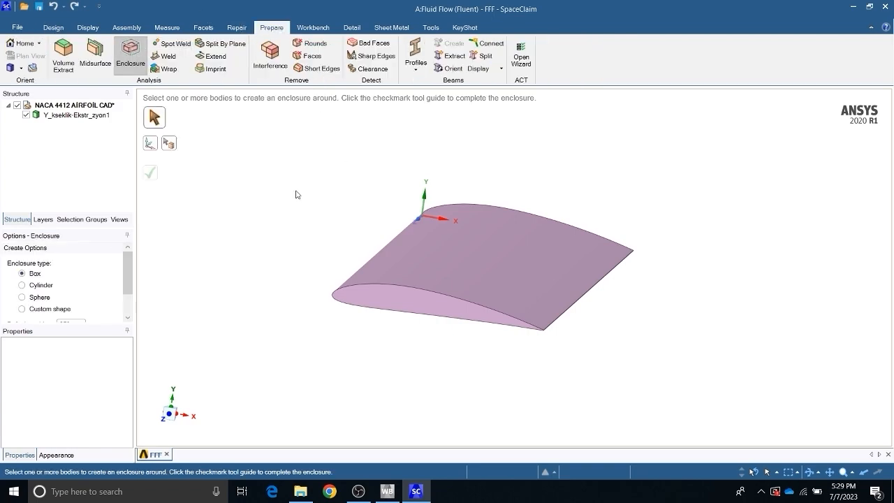
left_click(53, 114)
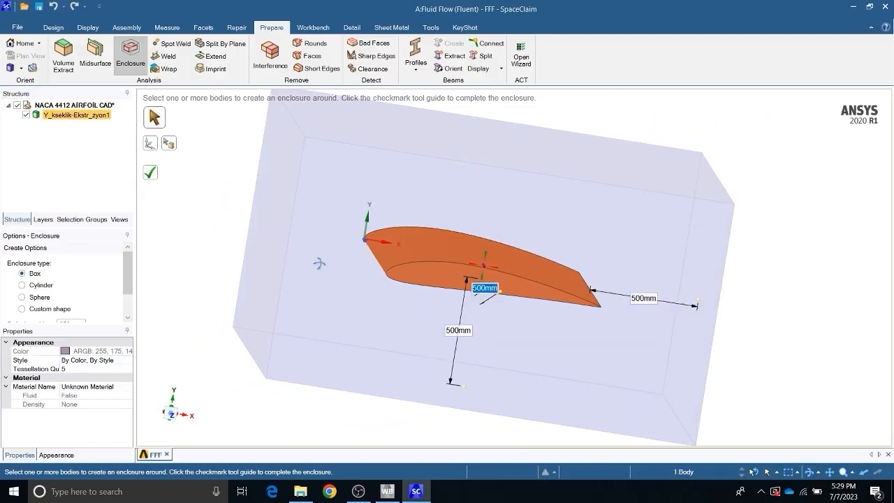
mouse_move(319, 264)
middle_mouse_down()
mouse_move(359, 287)
mouse_move(315, 271)
middle_mouse_up()
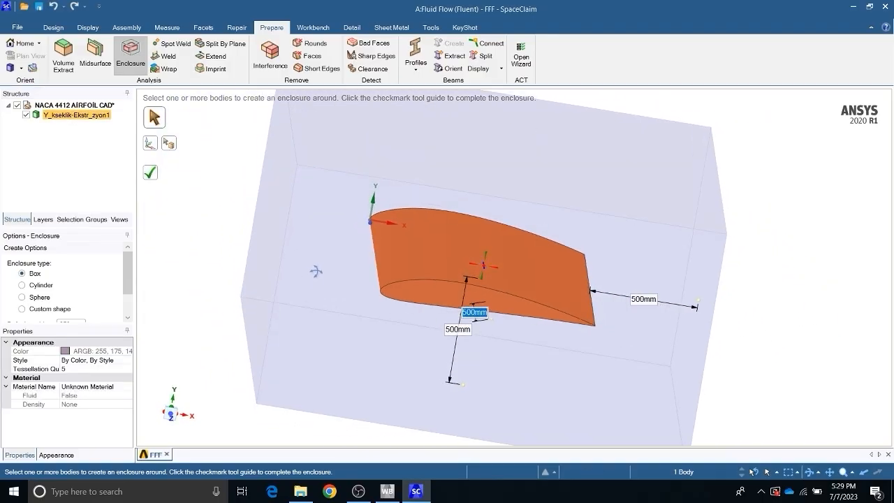
scroll(93, 304, "down", 2)
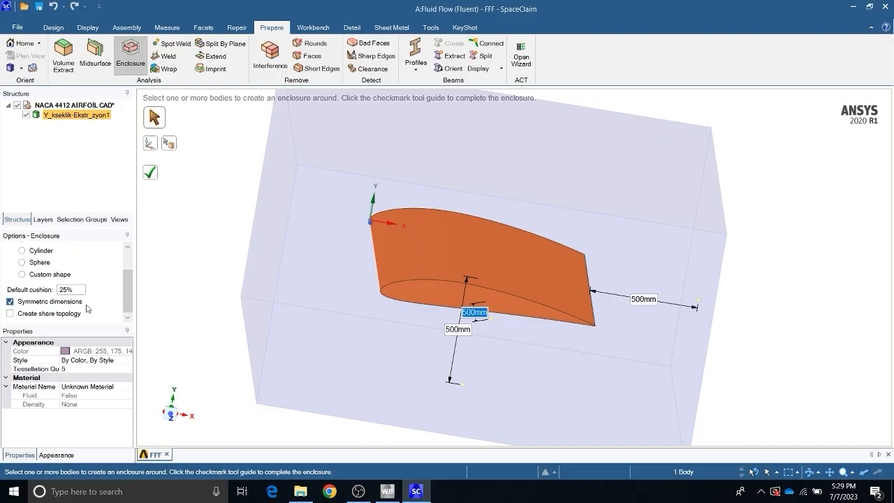
scroll(58, 296, "up", 2)
scroll(42, 302, "down", 2)
left_click(9, 301)
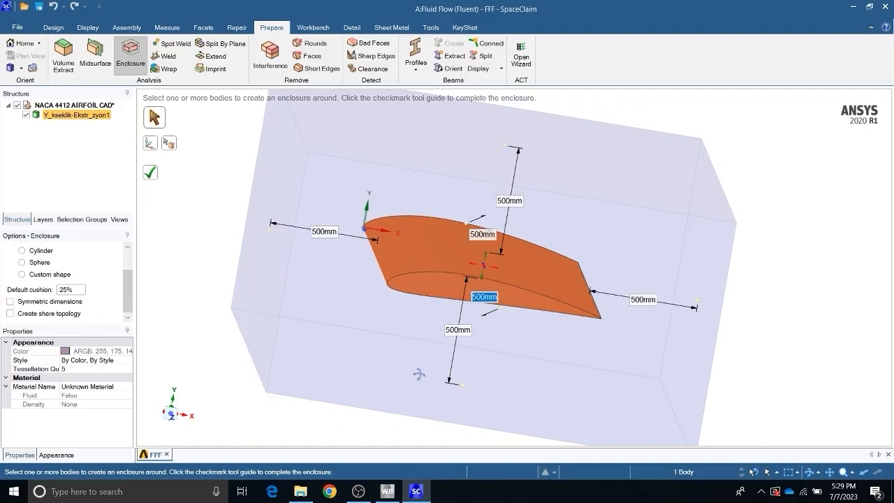
Set the enclosure distance behind the airfoil's trailing edge, in the +X direction, to 1200 mm and create the enclosure.
middle_click_drag(419, 375, 416, 370)
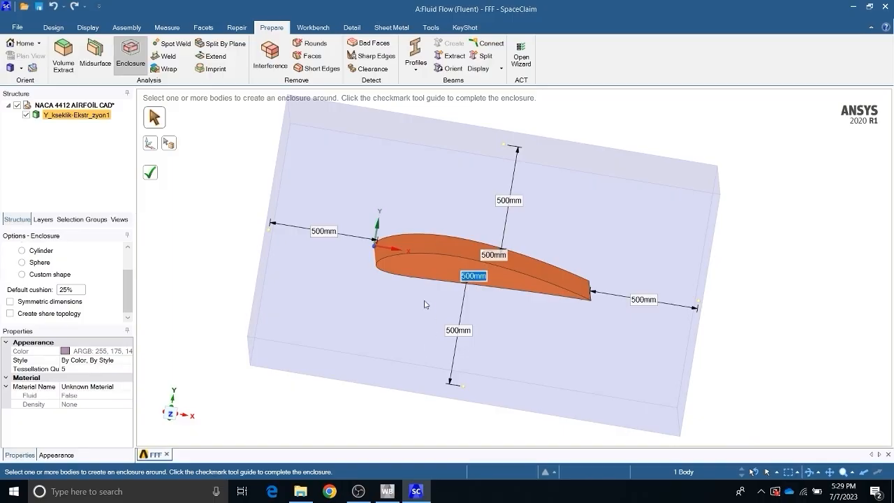
left_click(643, 299)
type("12")
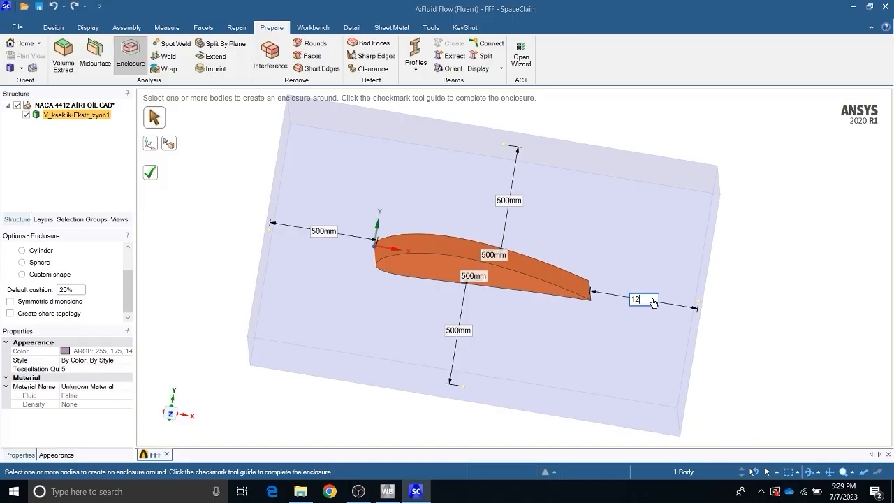
type("00")
key("Return")
mouse_move(682, 326)
middle_mouse_down()
mouse_move(741, 332)
mouse_move(678, 320)
middle_mouse_up()
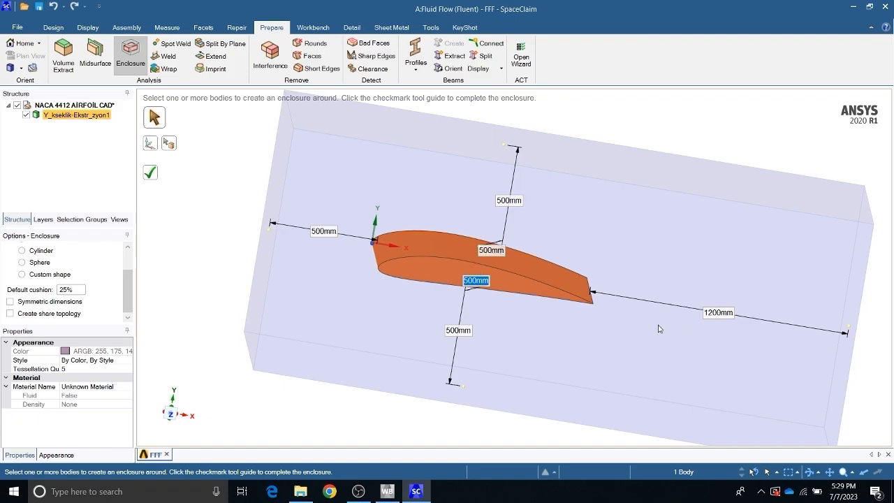
left_click(150, 173)
Suppress the original airfoil body for physics, and delete it from the structure so only the enclosure is kept.
left_click(16, 124)
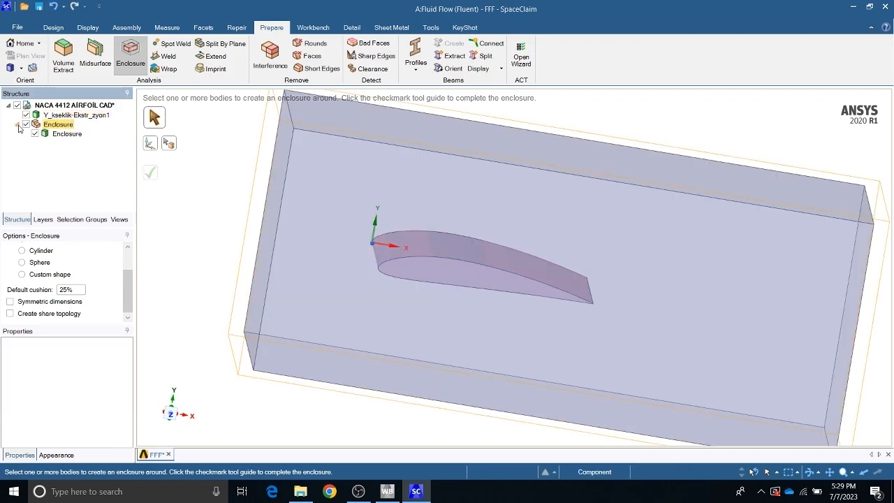
left_click(70, 116)
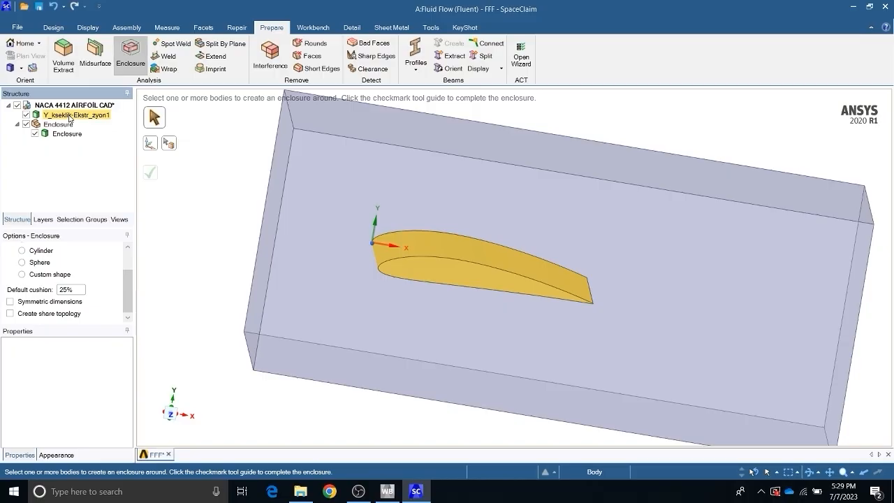
right_click(70, 118)
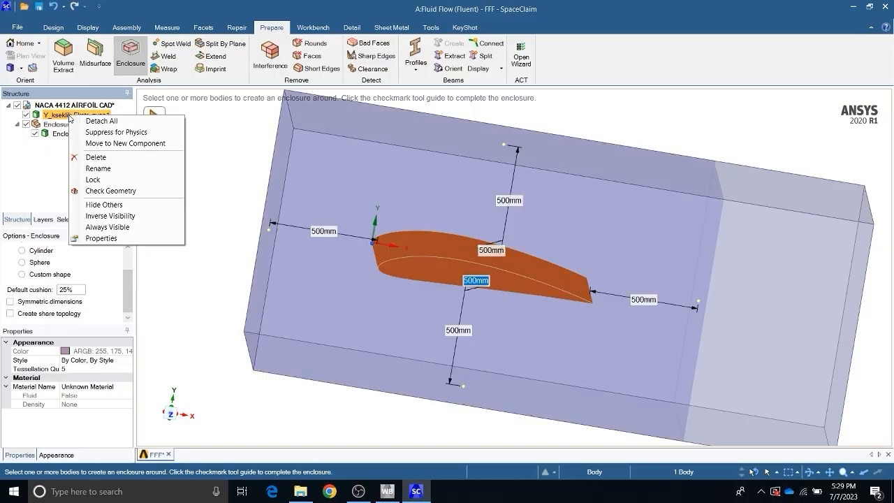
left_click(100, 134)
left_click(72, 117)
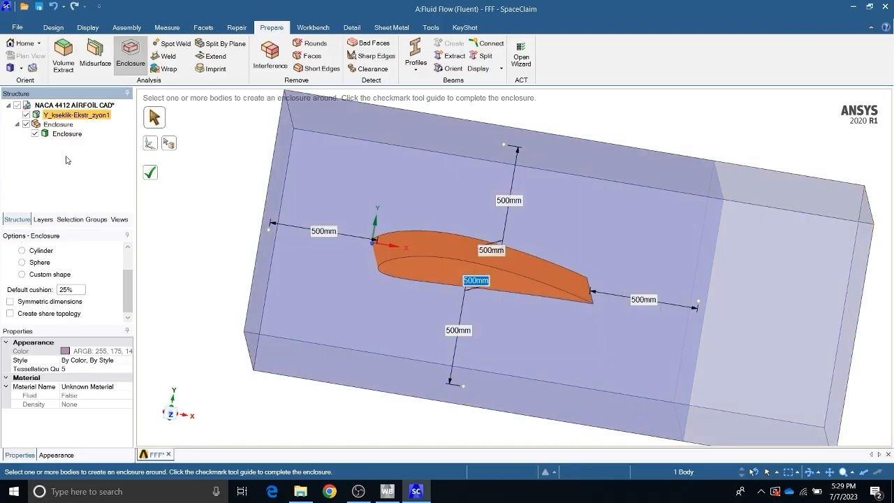
right_click(77, 119)
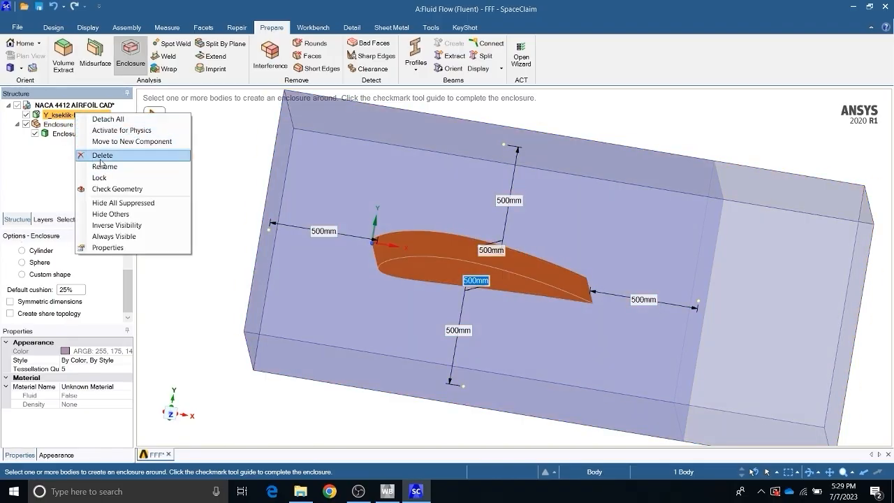
left_click(102, 162)
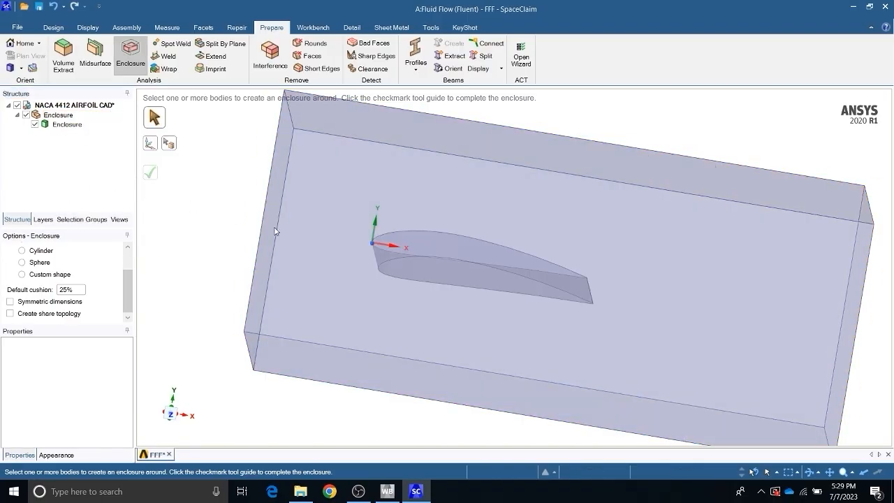
Switch to Workbench and update the Geometry component of the Fluent system.
mouse_move(274, 227)
middle_mouse_down()
mouse_move(240, 231)
mouse_move(259, 203)
mouse_move(254, 214)
mouse_move(278, 229)
mouse_move(289, 216)
mouse_move(303, 223)
mouse_move(314, 317)
middle_mouse_up()
left_click(387, 491)
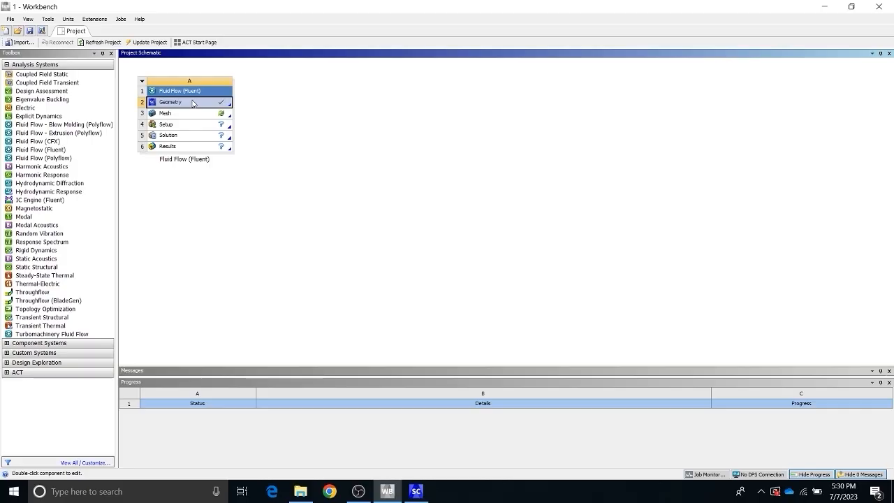
right_click(219, 106)
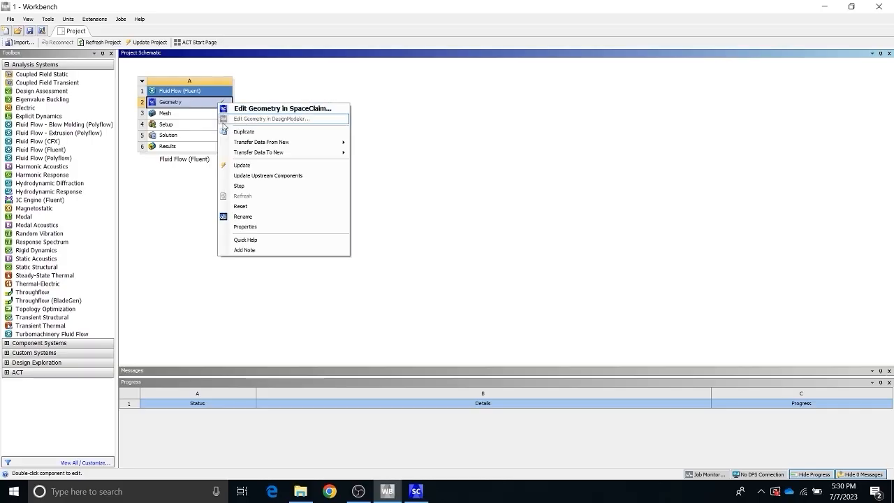
left_click(245, 166)
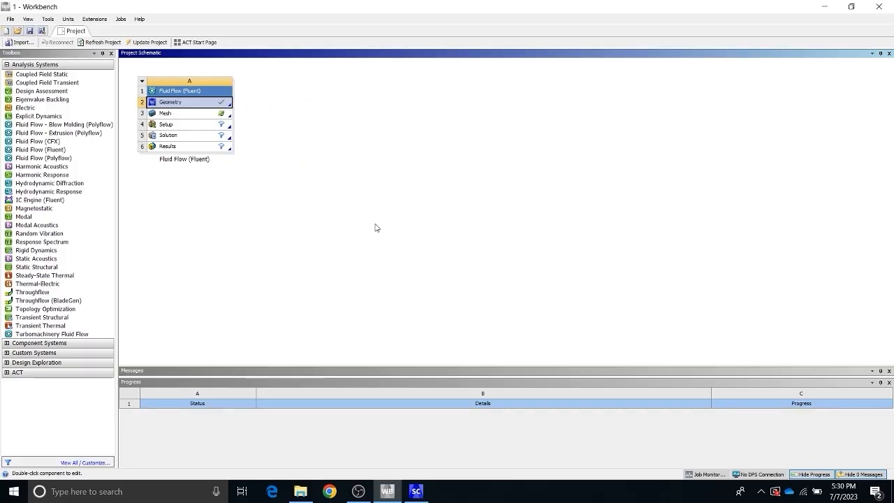
Open the Mesh component for editing in Meshing and close the SpaceClaim window.
left_click(188, 117)
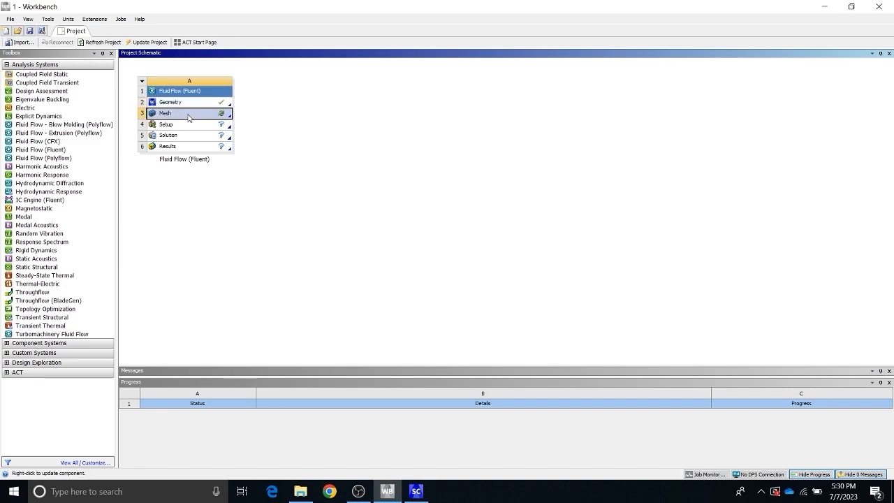
right_click(188, 117)
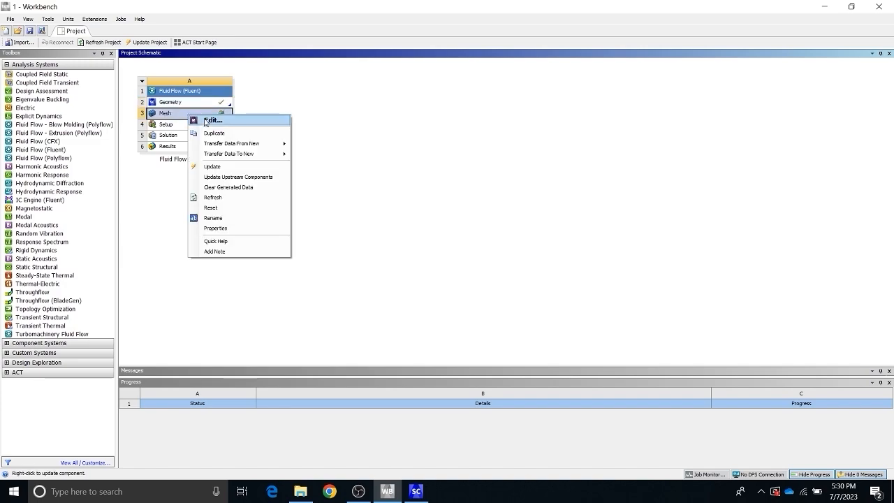
left_click(206, 121)
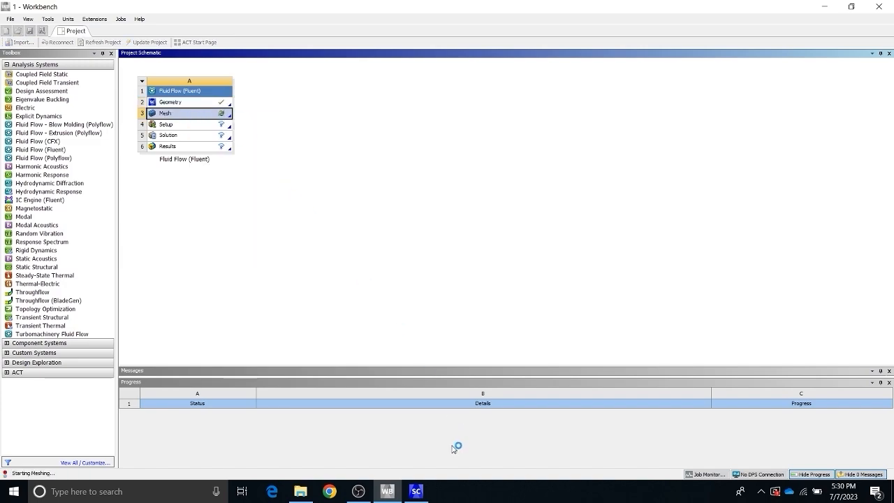
mouse_move(419, 487)
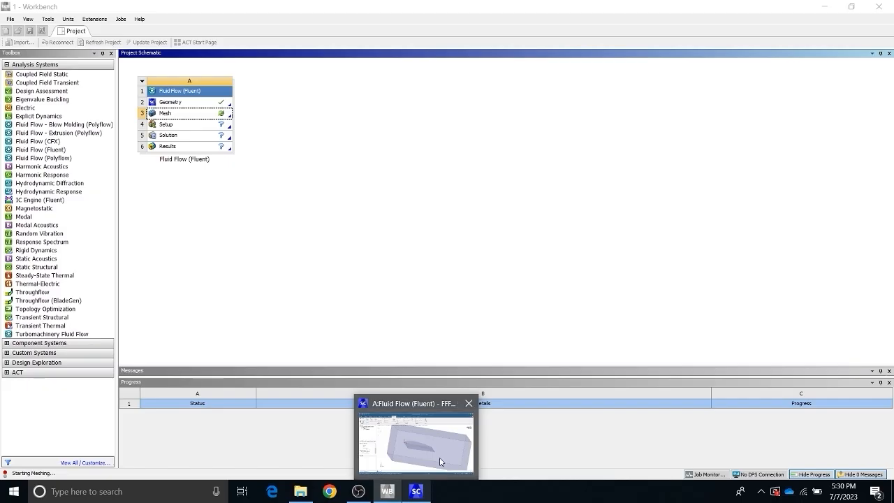
mouse_move(458, 424)
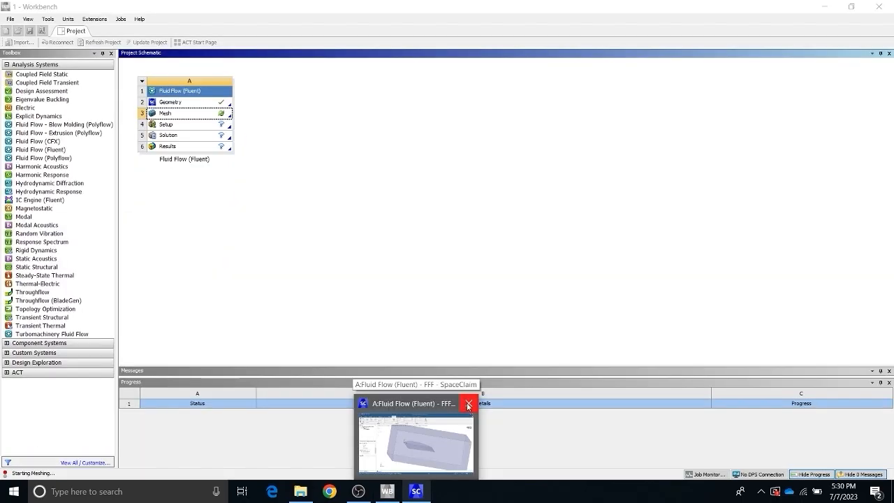
left_click(468, 405)
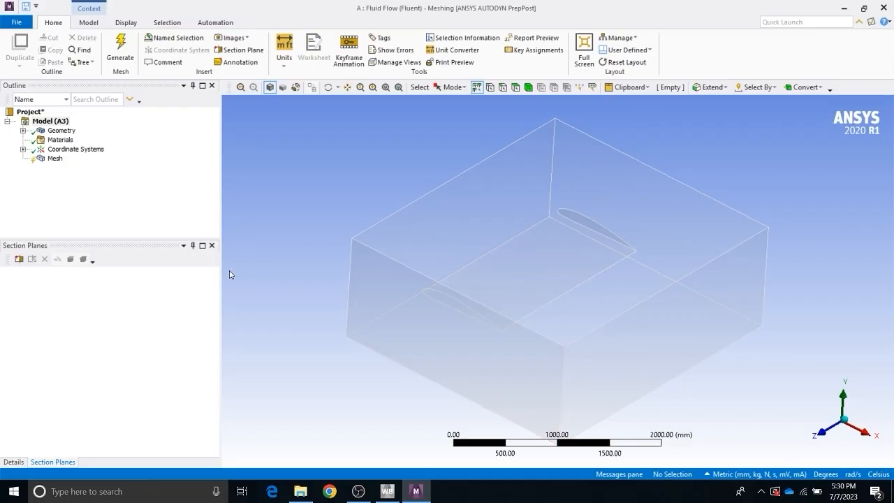
Generate the mesh of the enclosure with the default settings and inspect it from several sides.
left_click(124, 64)
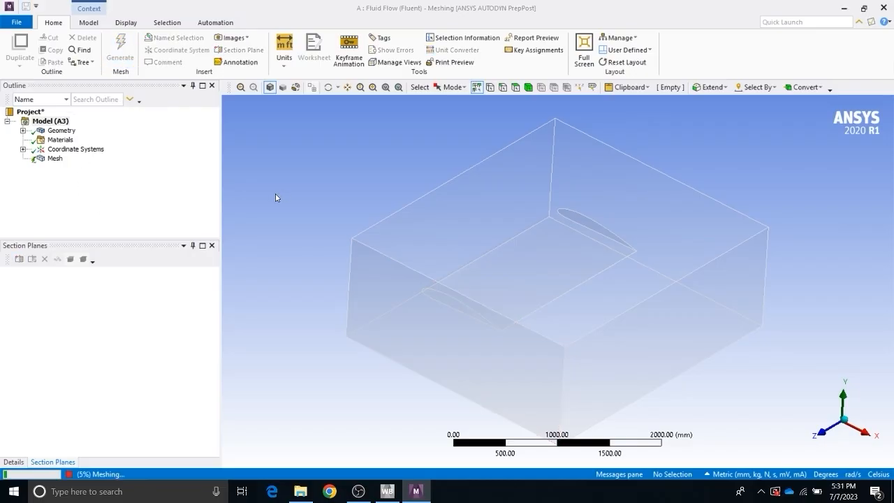
middle_click_drag(275, 198, 330, 183)
mouse_move(370, 188)
middle_mouse_down()
mouse_move(422, 186)
mouse_move(352, 191)
middle_mouse_up()
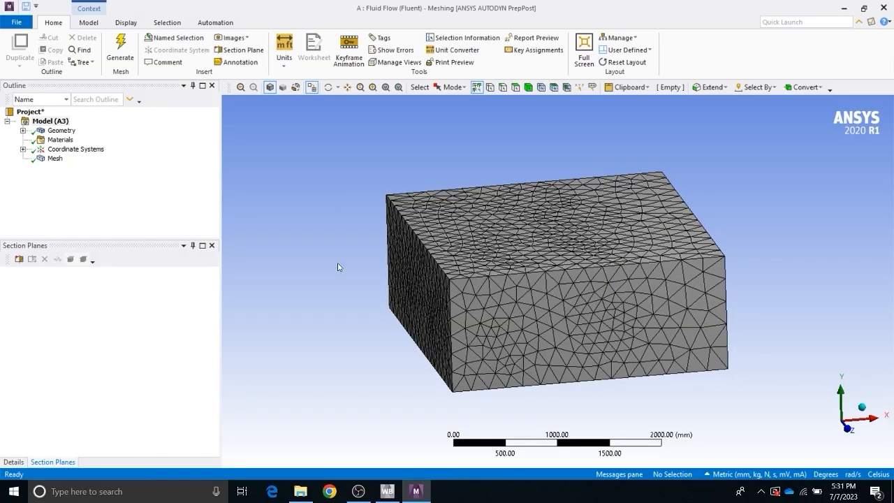
middle_click_drag(342, 264, 358, 260)
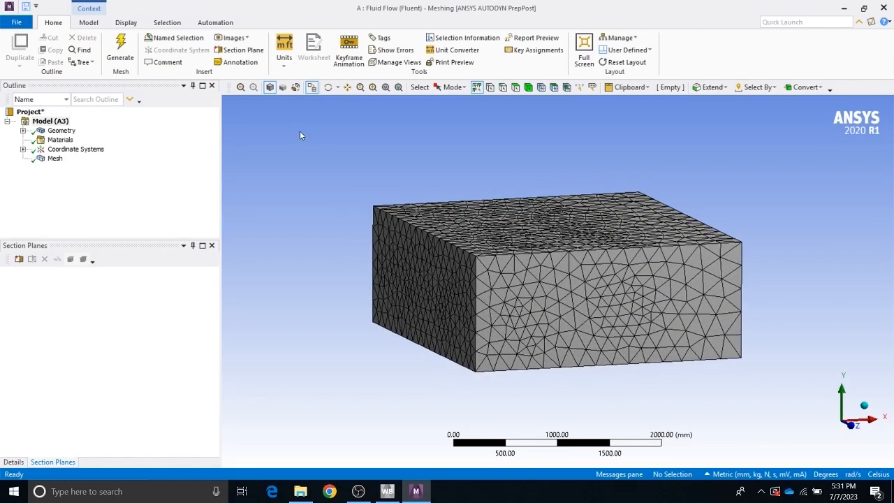
Inspect the airfoil cavity inside the enclosure mesh in wireframe display, then return to the shaded display.
left_click(296, 88)
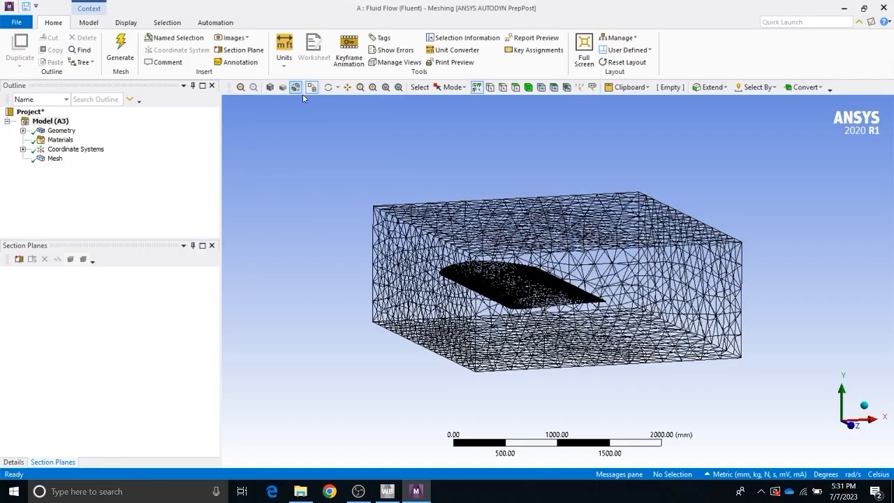
middle_click_drag(400, 219, 391, 218)
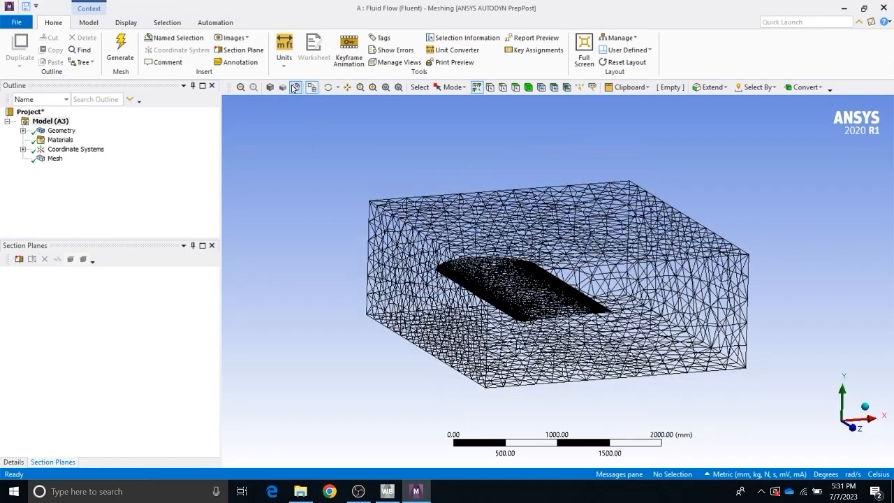
left_click(296, 87)
Cut the enclosure mesh with a section plane across the airfoil and examine the interior elements around its profile.
left_click(236, 53)
middle_click_drag(359, 251, 489, 261)
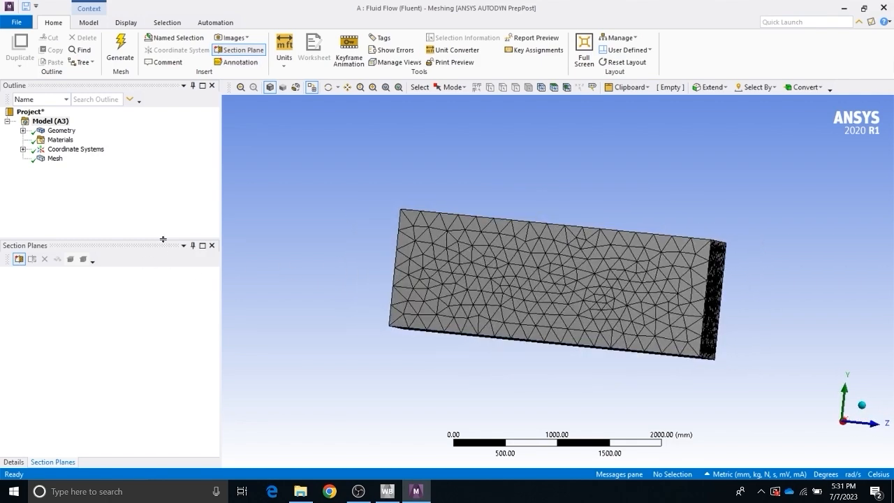
left_click(20, 258)
left_click_drag(537, 340, 535, 347)
middle_click_drag(620, 341, 509, 338)
scroll(823, 297, "down", 3)
scroll(821, 296, "up", 1)
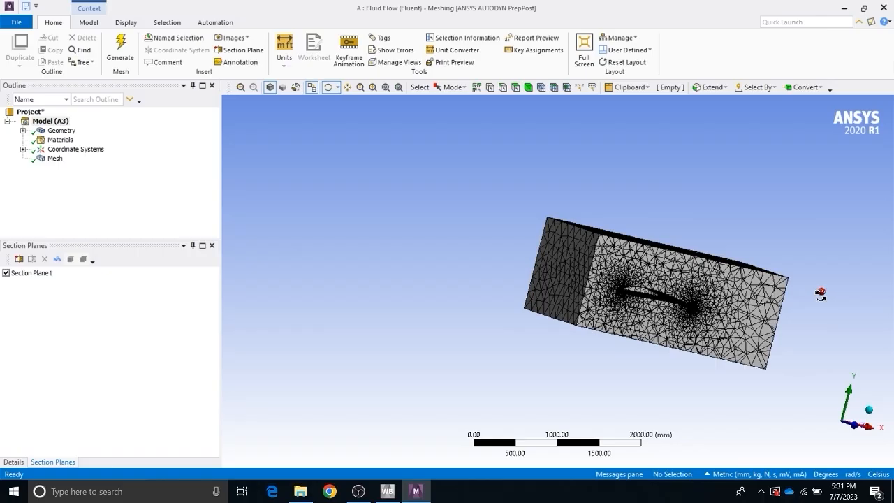
middle_click_drag(821, 294, 796, 289)
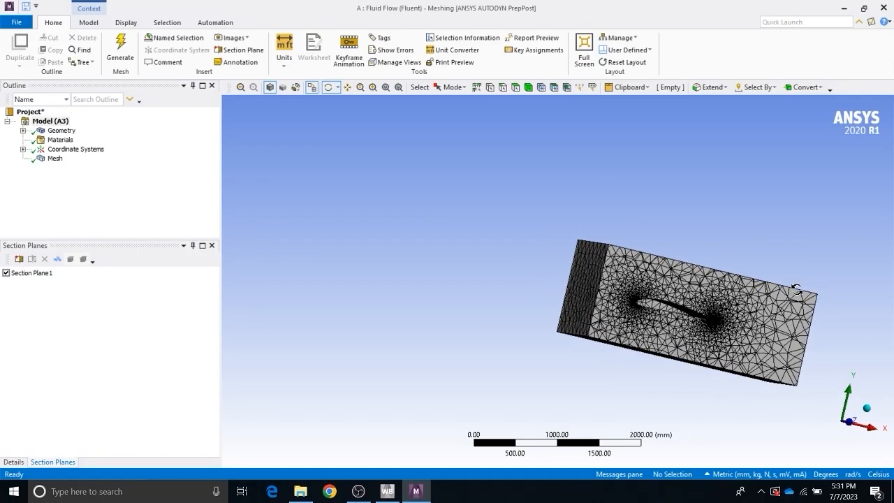
Turn off Section Plane1, close the Section Planes pane and look over the complete outer mesh.
left_click(6, 273)
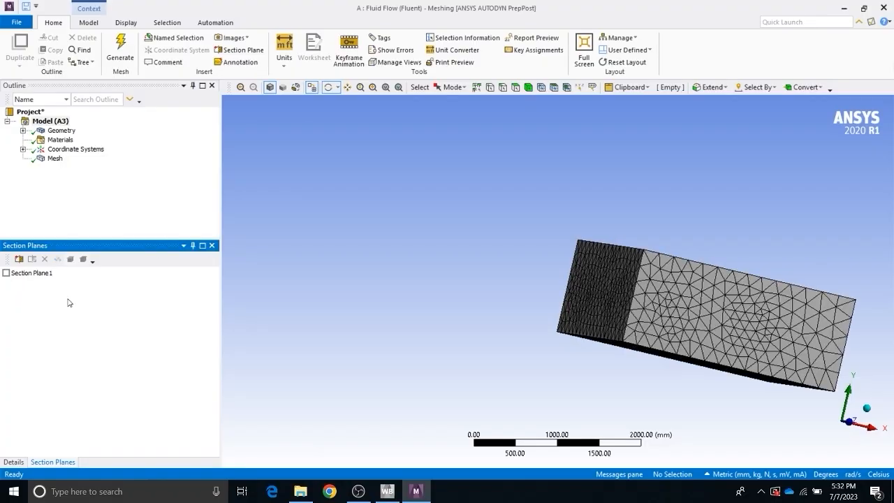
left_click(213, 245)
middle_click_drag(467, 359, 530, 290)
middle_click_drag(533, 230, 552, 187)
right_click_drag(553, 182, 798, 343)
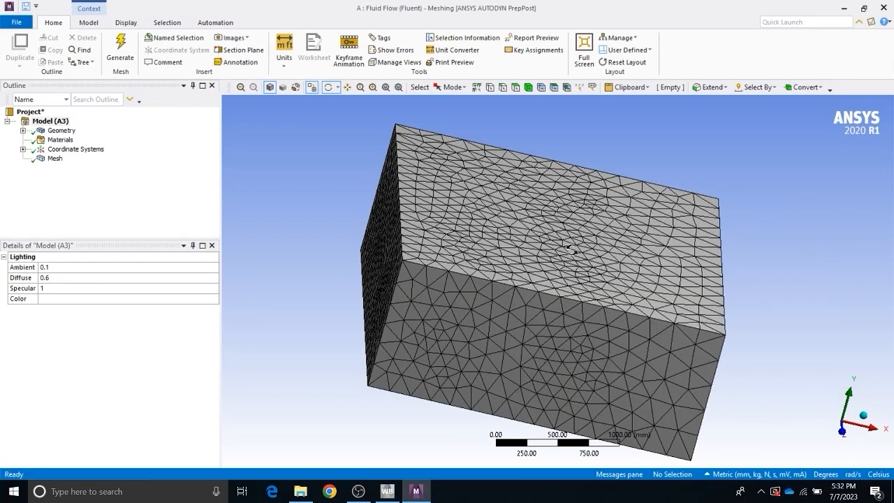
middle_click_drag(542, 271, 541, 269)
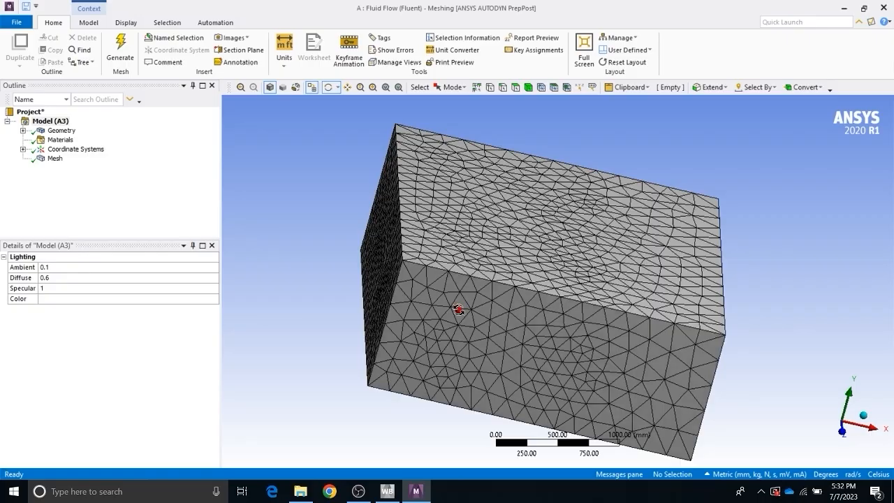
middle_click_drag(458, 310, 265, 256)
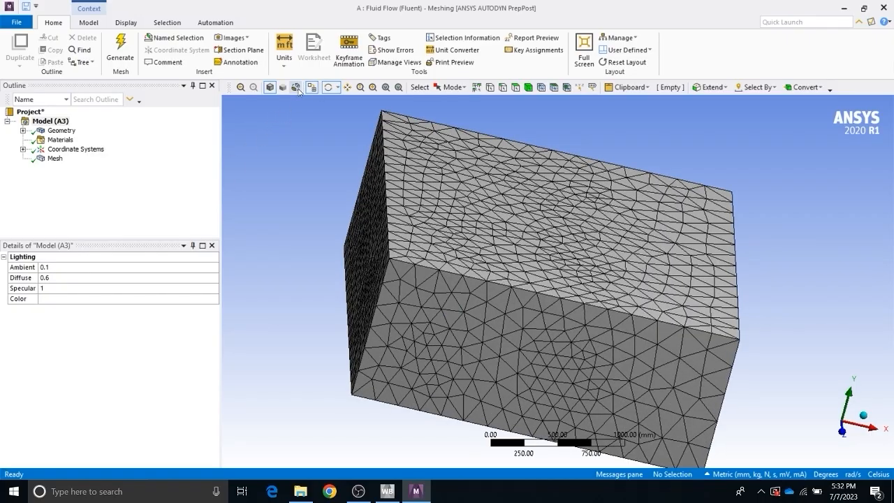
Display the enclosure mesh in wireframe and view the airfoil within it.
left_click(296, 87)
middle_click_drag(716, 393, 756, 353)
middle_click_drag(850, 344, 824, 354)
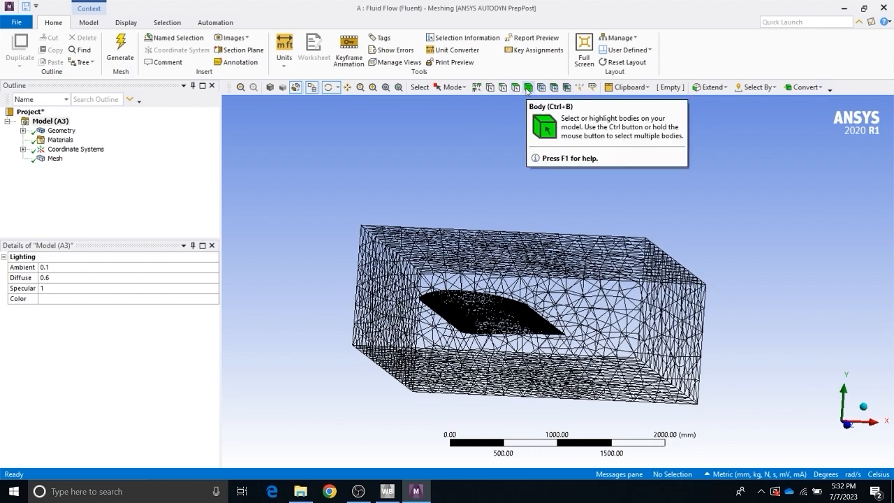
Set the Fluid/Solid material property of the Enclosure body to Fluid.
left_click(22, 130)
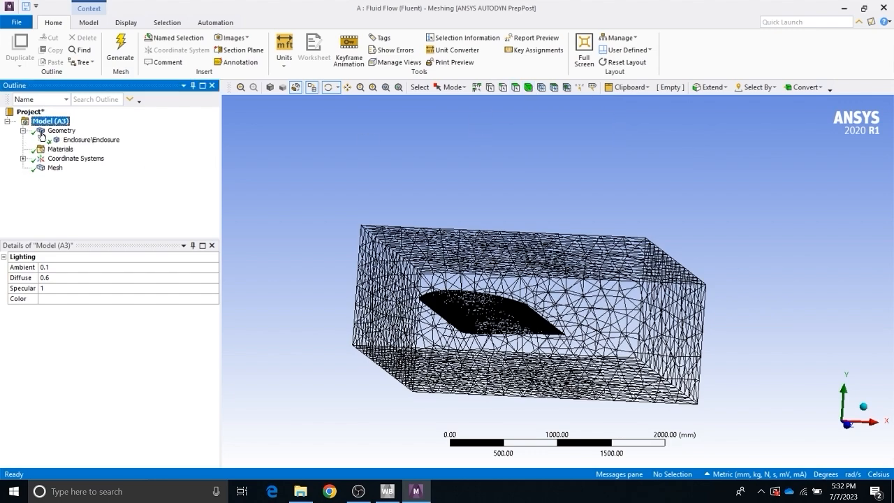
left_click(91, 140)
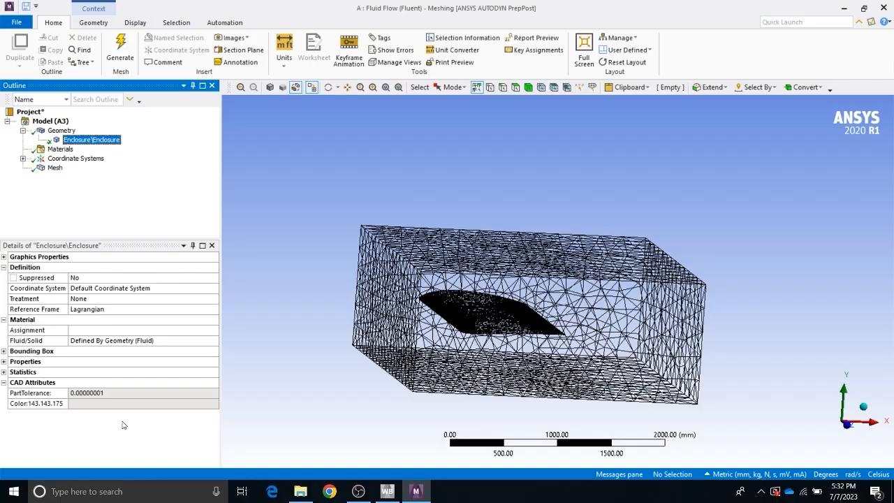
left_click(200, 343)
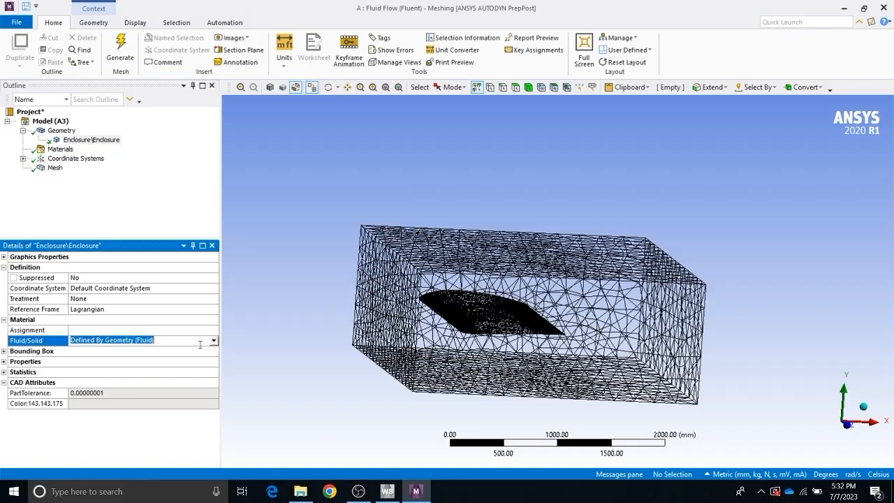
left_click(214, 340)
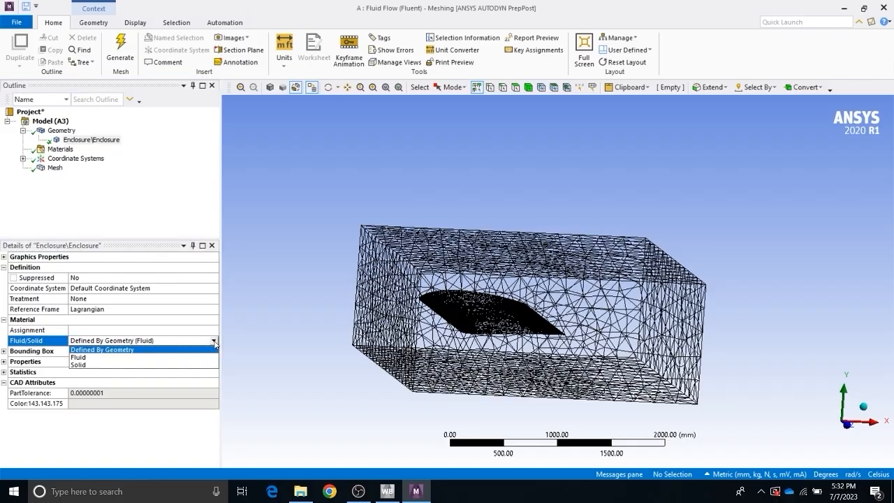
left_click(107, 360)
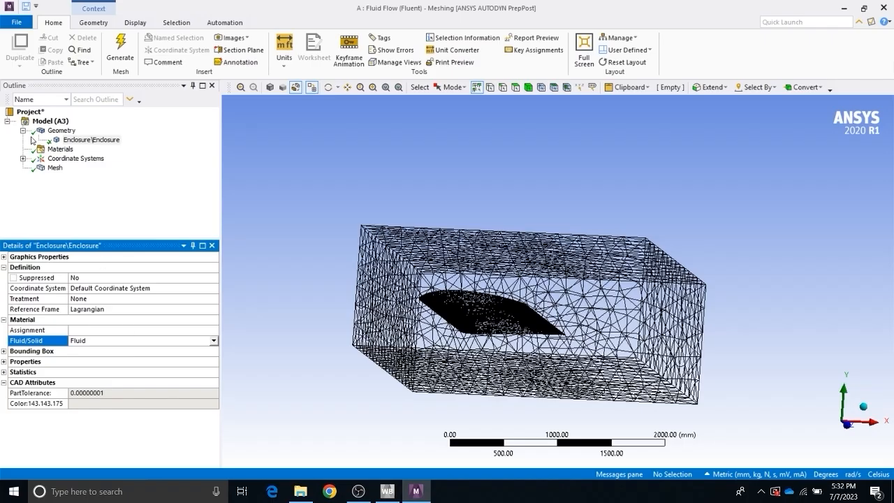
Create a named selection "inlet" from the enclosure's end face ahead of the airfoil's leading edge.
left_click(55, 168)
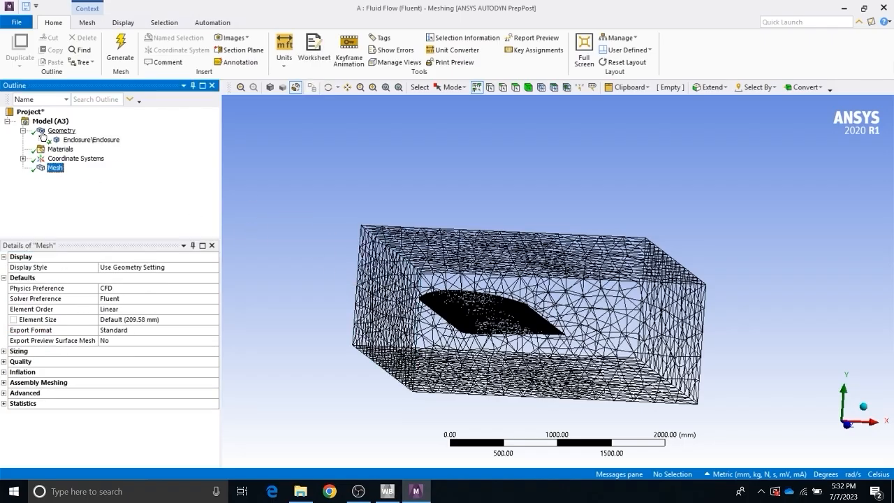
middle_click_drag(354, 319, 310, 280)
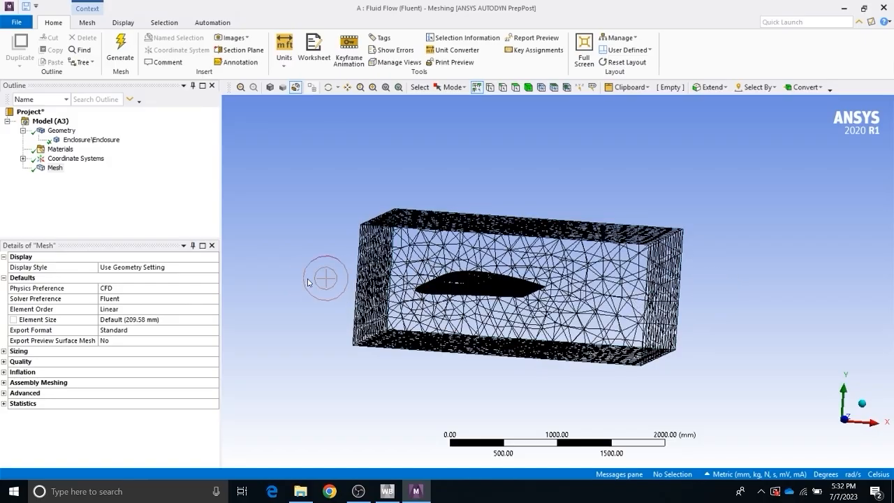
middle_click_drag(319, 277, 409, 282)
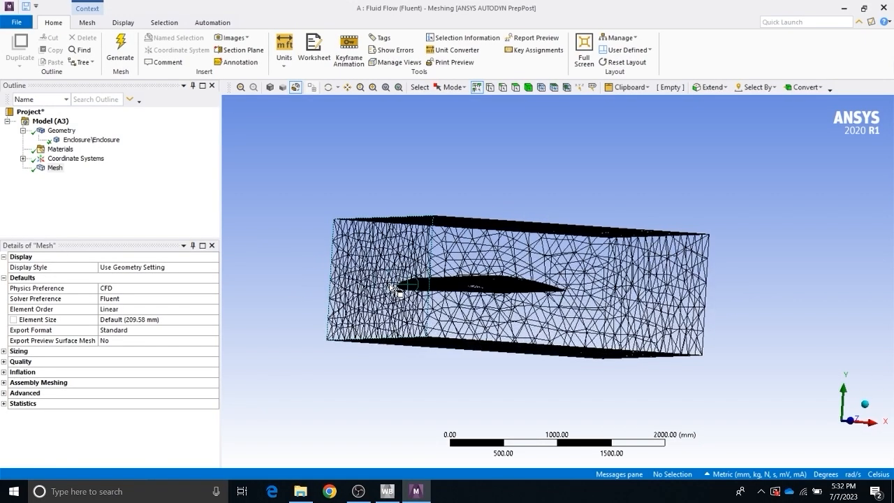
left_click(516, 87)
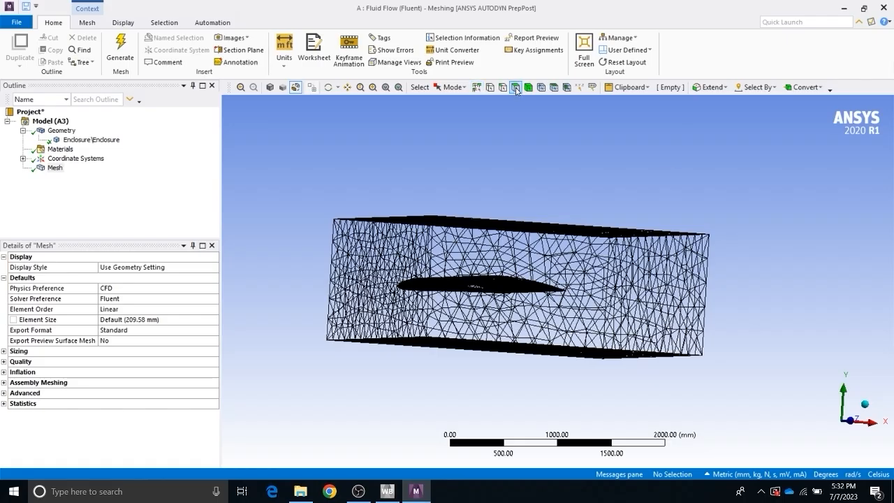
left_click(388, 324)
middle_click_drag(386, 322, 273, 329)
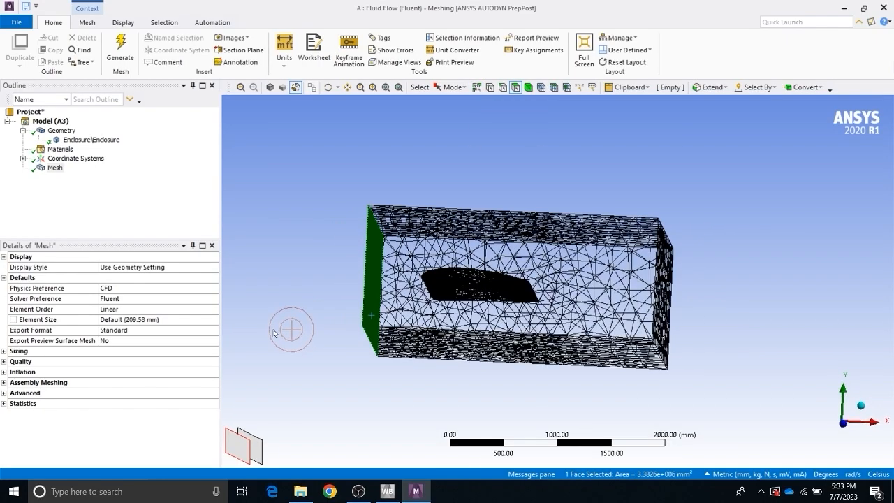
key("n")
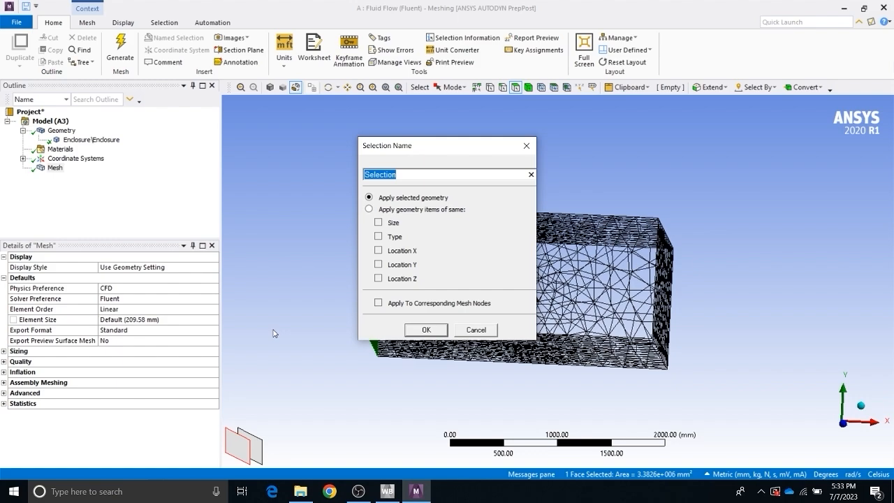
type("inlet")
key("Return")
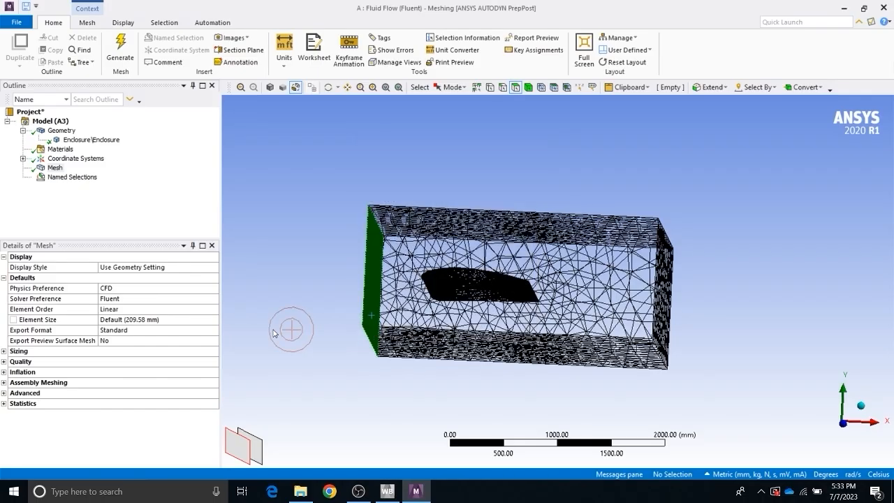
Create a named selection "outlet" from the enclosure's end face behind the airfoil's trailing edge.
left_click(701, 355)
left_click_drag(701, 355, 667, 290)
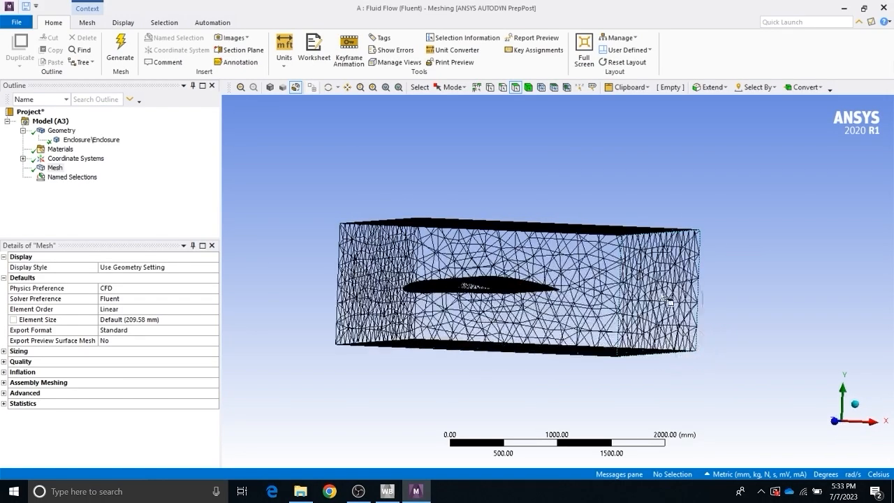
left_click(655, 282)
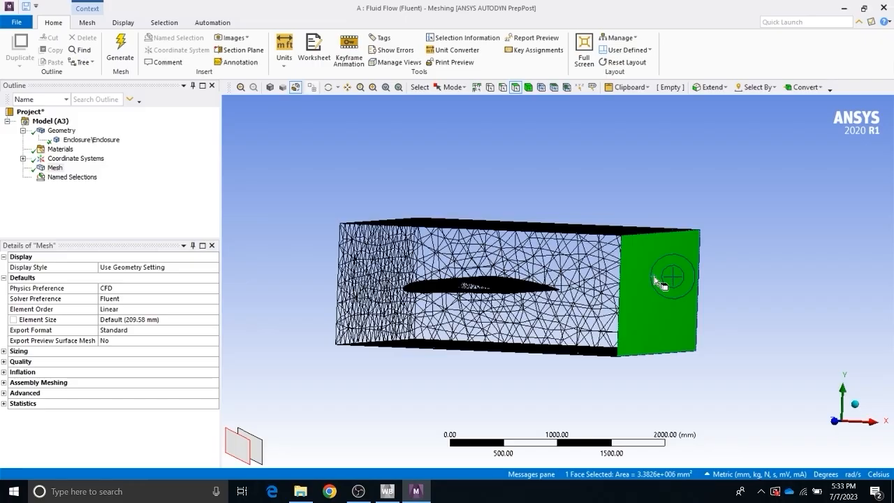
type("n")
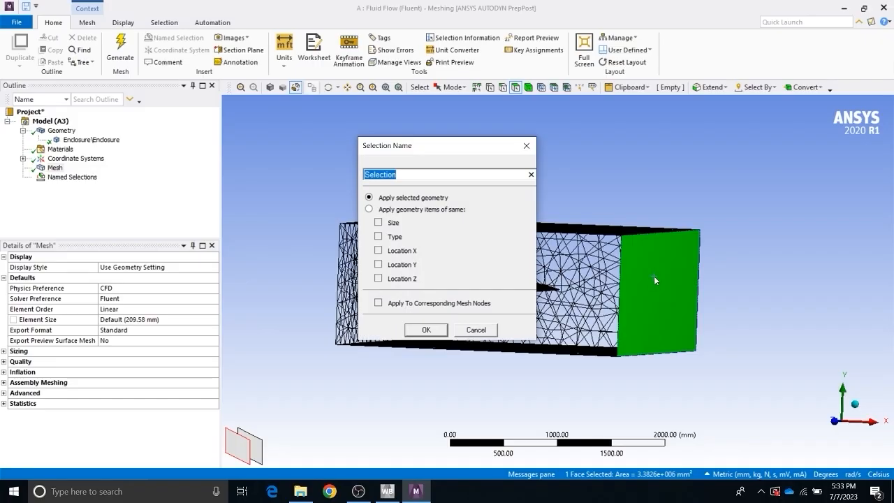
type("outlet")
key("Return")
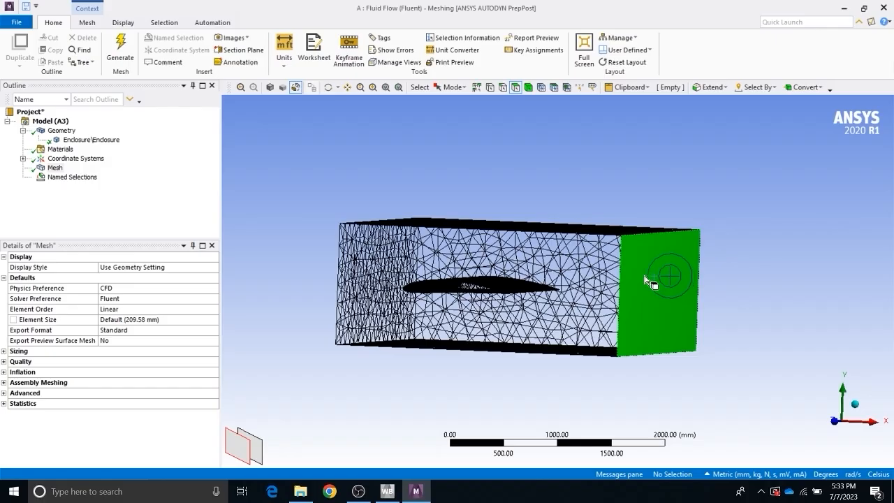
middle_click_drag(243, 329, 309, 323)
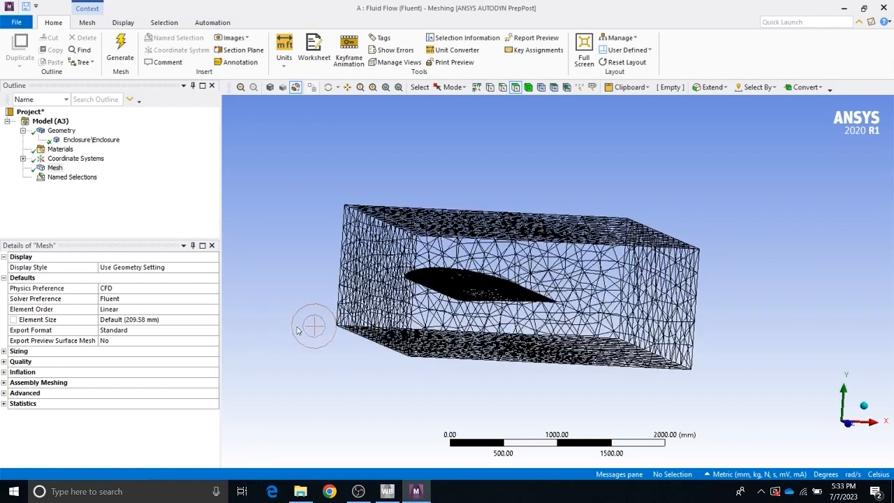
left_click(574, 327)
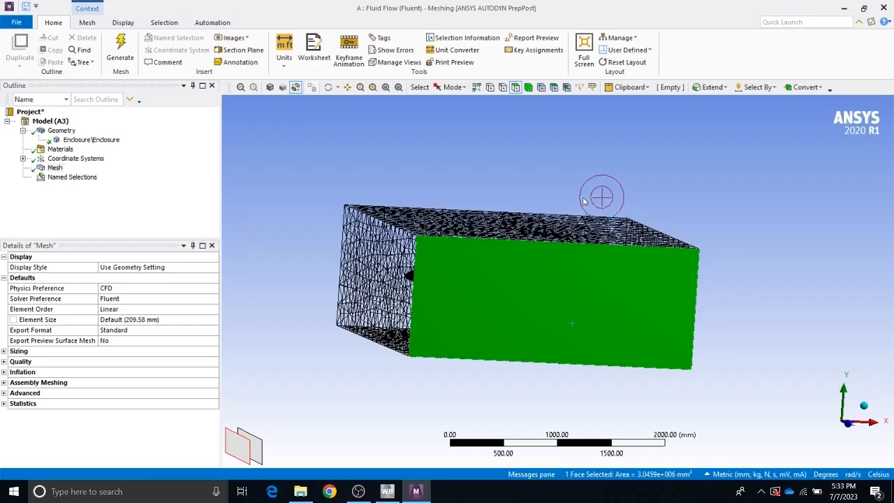
left_click(580, 218, "ctrl")
middle_click_drag(651, 185, 552, 226)
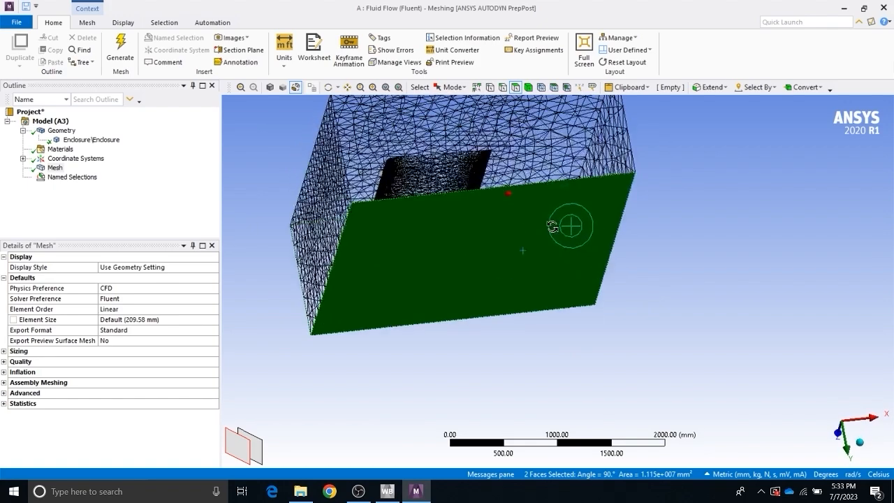
Create a named selection "wall" from the four enclosure faces that run between the inlet and the outlet.
left_click(498, 154)
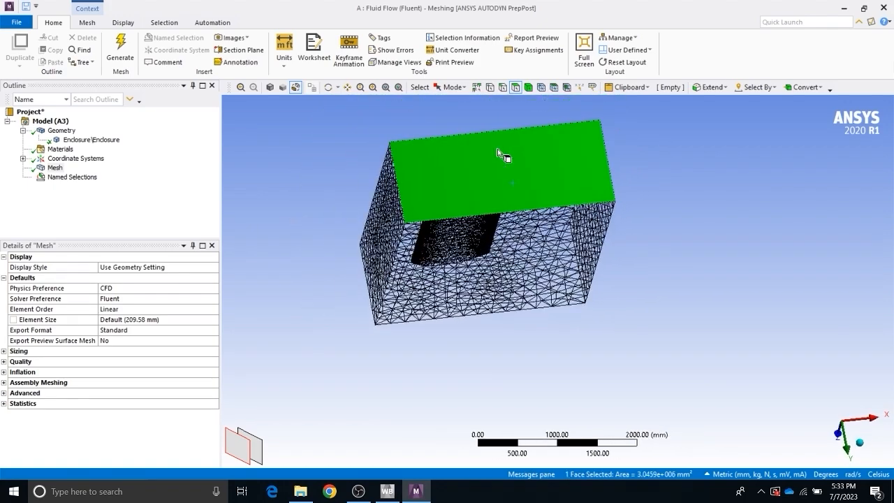
left_click(555, 279, "ctrl")
middle_click_drag(590, 366, 584, 213)
left_click(542, 283, "ctrl")
middle_click_drag(541, 283, 684, 315)
left_click(546, 323, "ctrl")
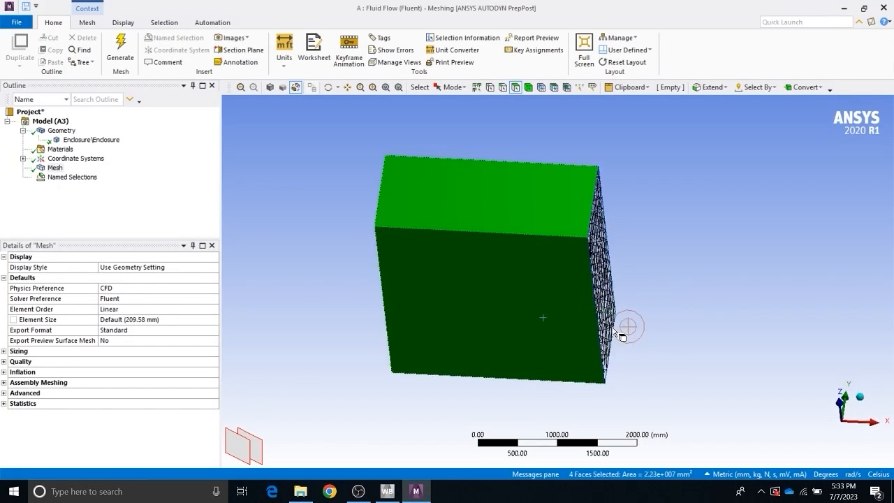
middle_click_drag(632, 328, 734, 373)
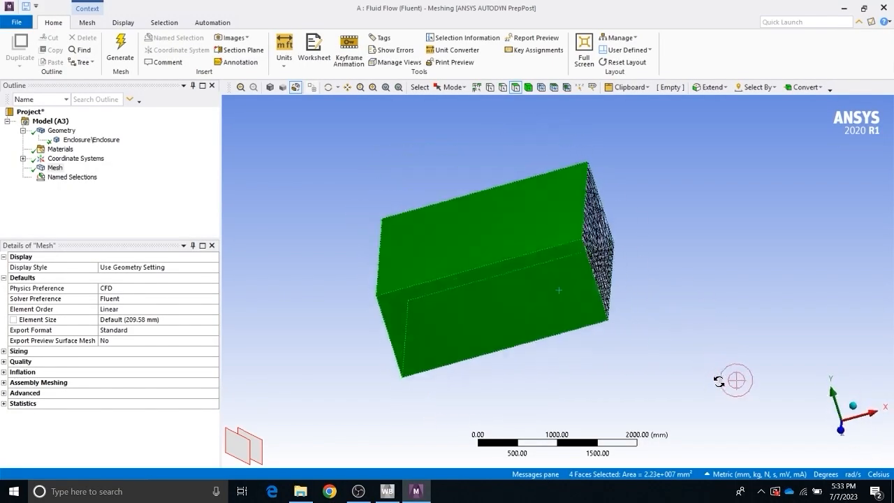
type("n")
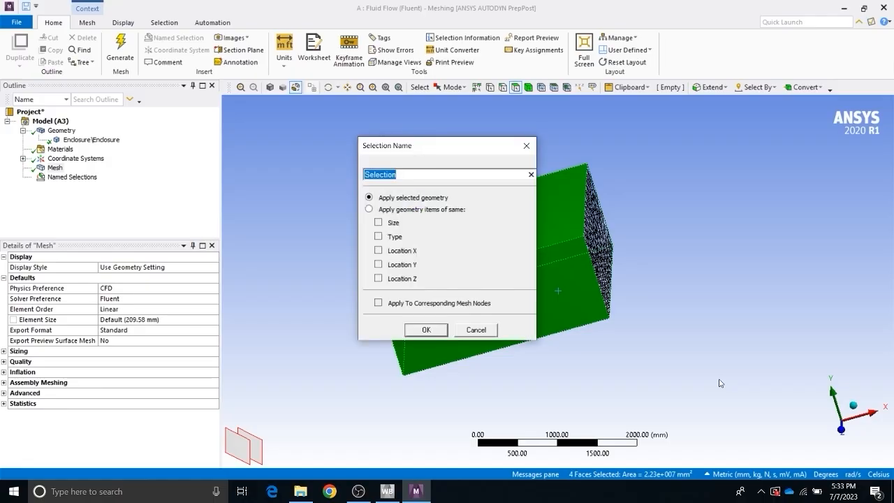
type("wall")
key("Return")
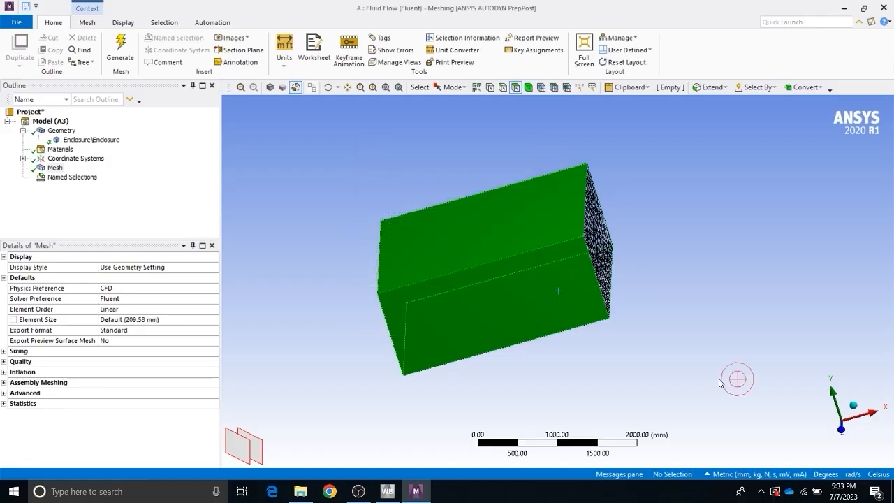
Create a named selection "airfoil" from the airfoil's four faces inside the enclosure and expand the Named Selections group.
left_click(673, 308)
mouse_move(523, 349)
middle_mouse_down()
mouse_move(480, 331)
mouse_move(521, 341)
mouse_move(527, 333)
mouse_move(593, 355)
mouse_move(519, 359)
mouse_move(500, 311)
middle_mouse_up()
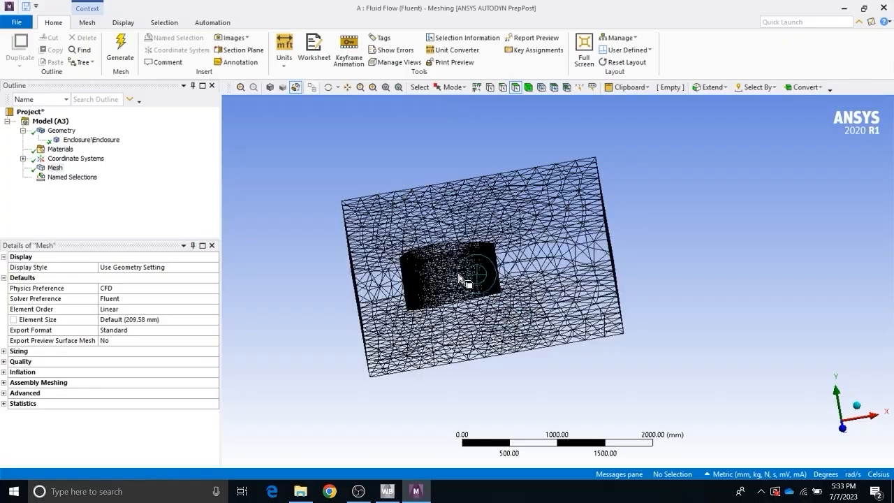
middle_click_drag(461, 279, 430, 307)
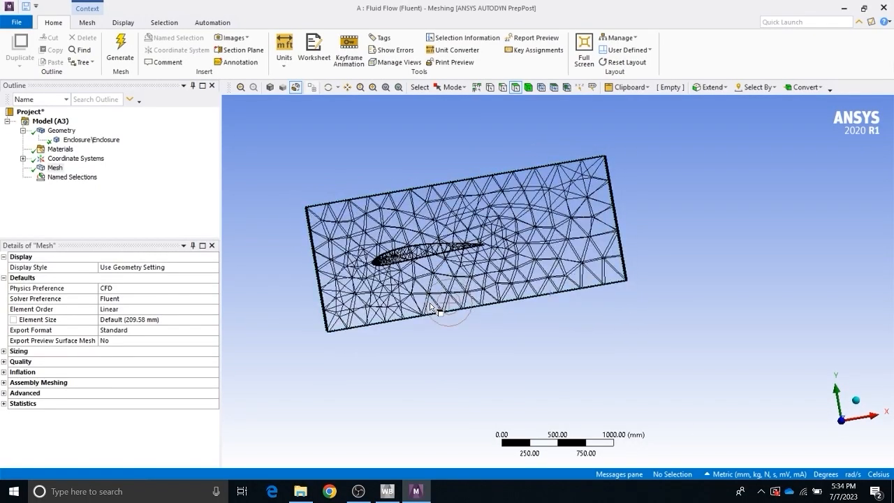
left_click(463, 90)
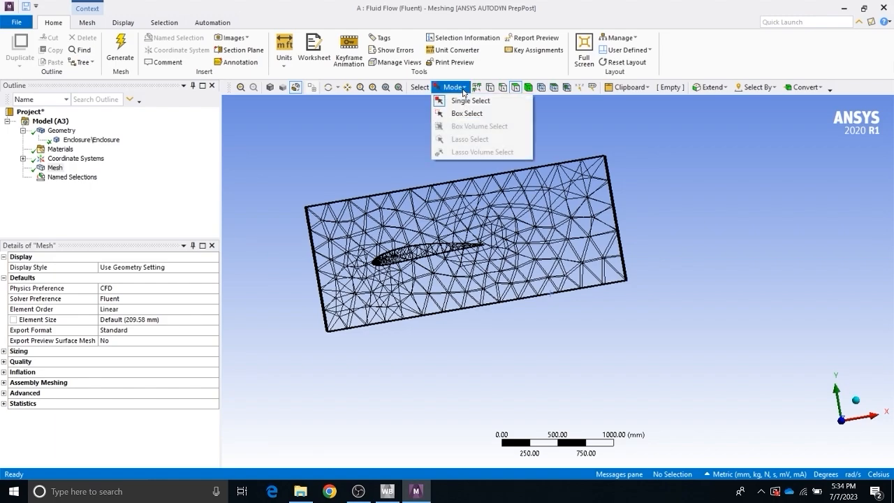
left_click(461, 113)
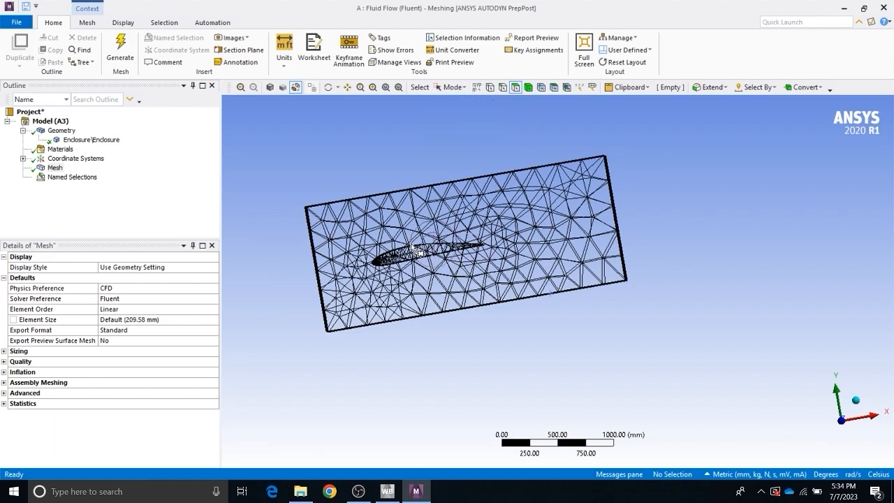
left_click_drag(368, 244, 510, 285)
middle_click_drag(477, 329, 501, 347)
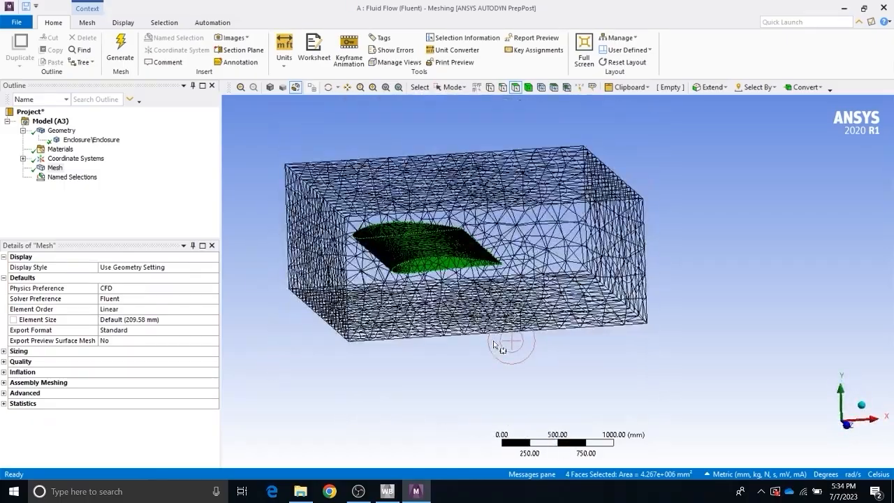
key("n")
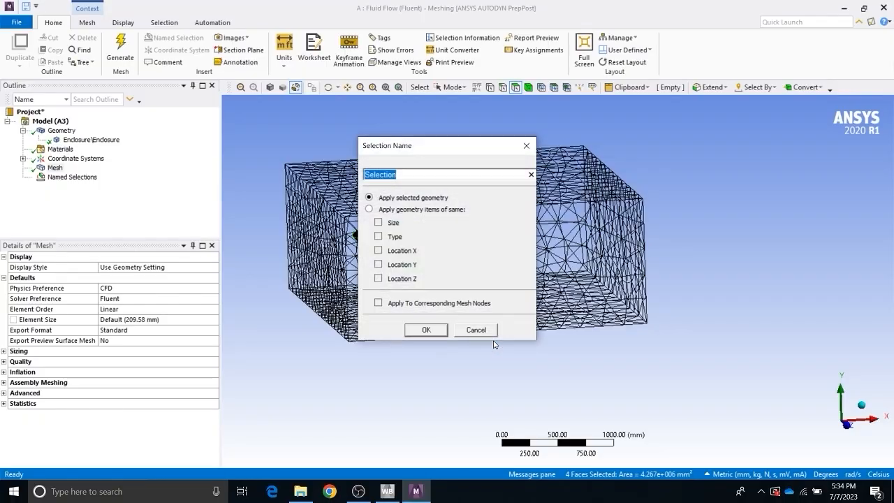
type("airfoil")
key("Return")
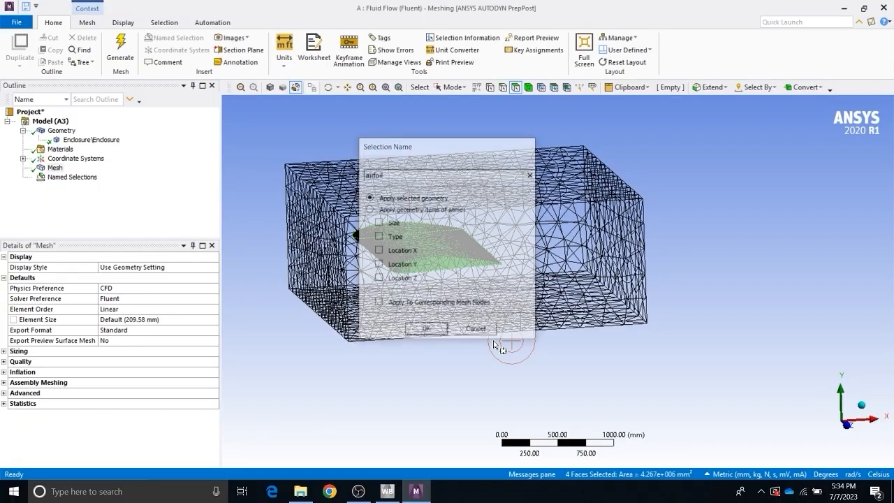
left_click(496, 388)
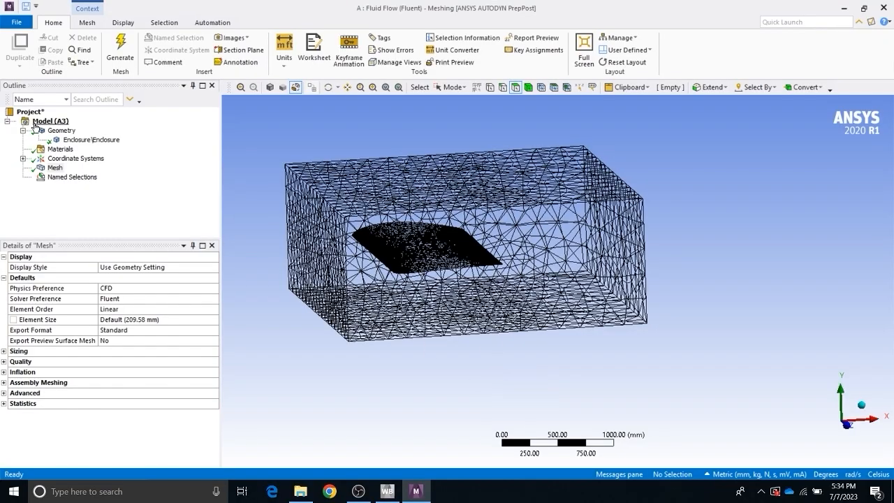
left_click(23, 177)
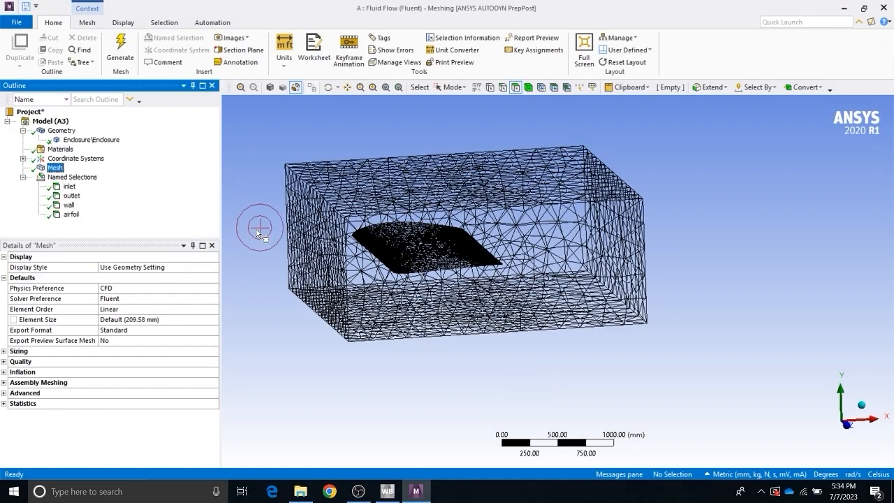
Display the mesh shaded and create a named selection "Fluid_domain" from the whole enclosure body.
left_click_drag(681, 281, 675, 277)
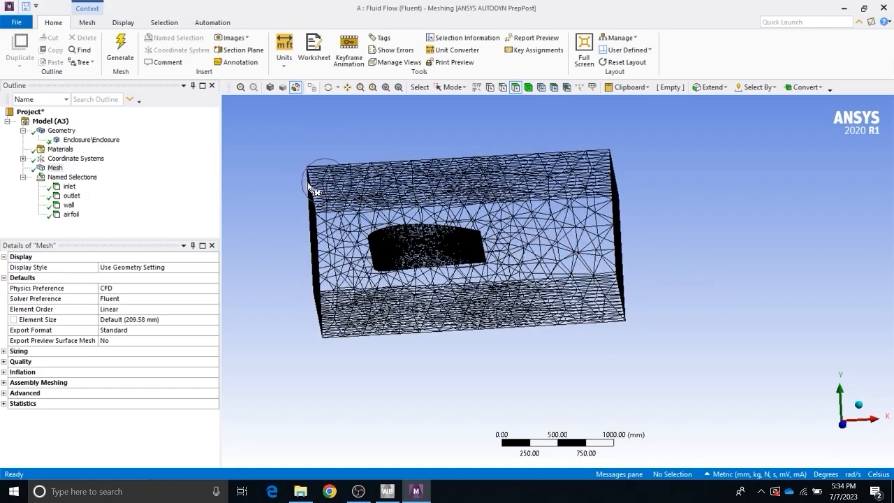
left_click(528, 87)
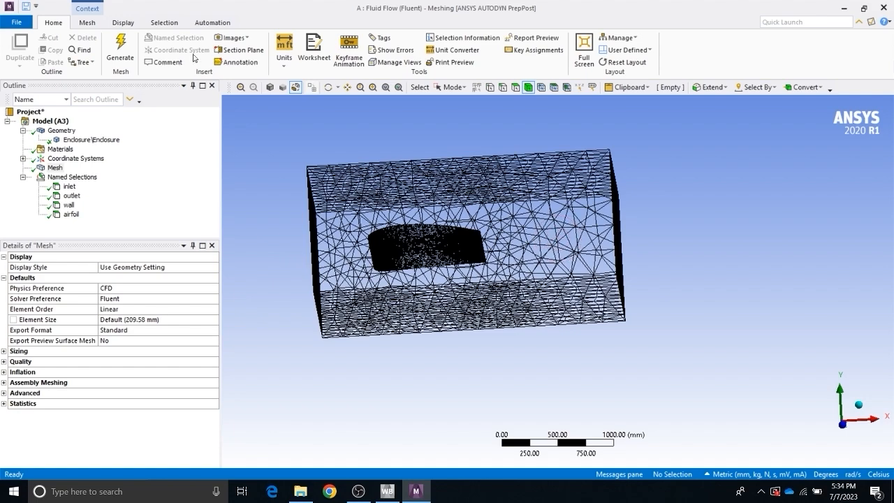
left_click(296, 88)
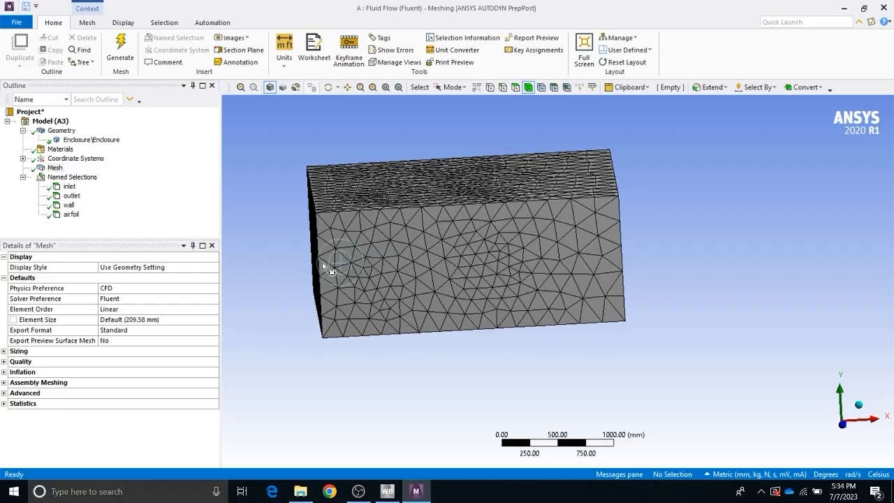
left_click_drag(322, 262, 343, 256)
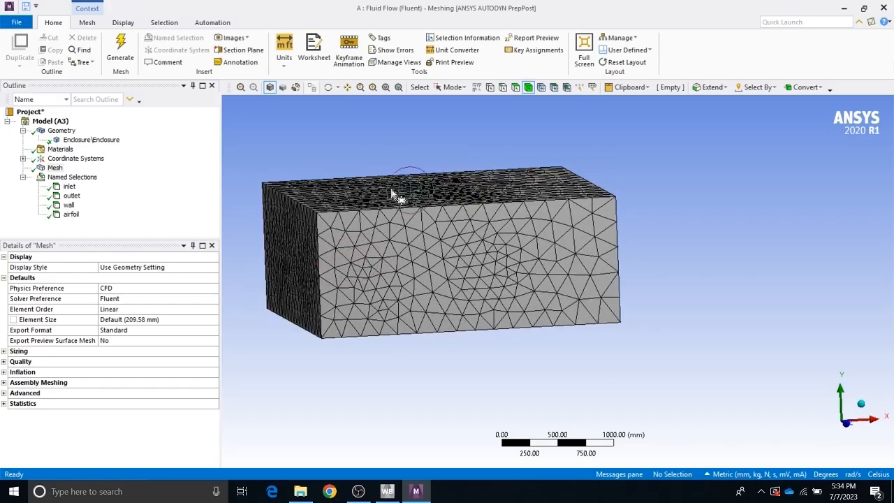
left_click_drag(394, 193, 407, 223)
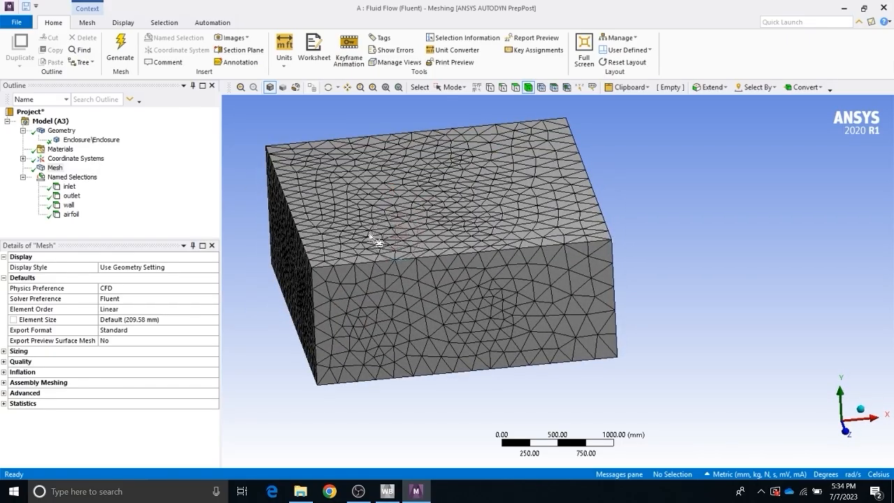
left_click(452, 87)
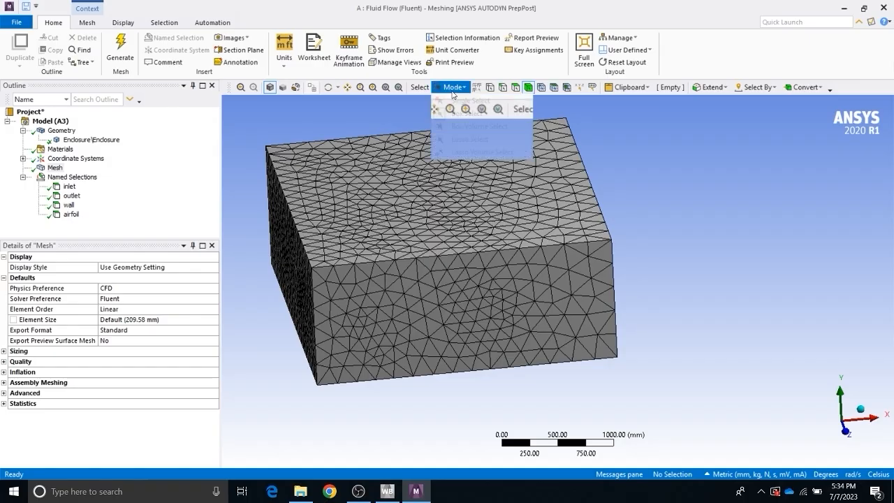
left_click(461, 105)
left_click(397, 180)
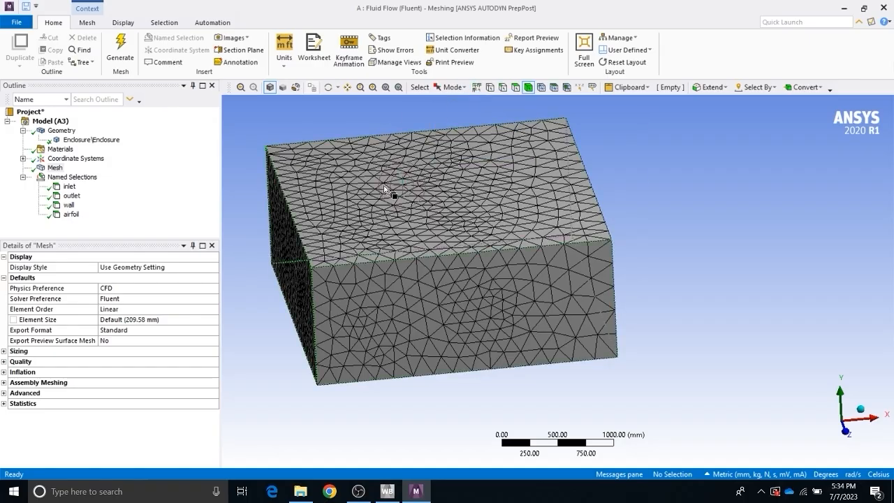
middle_click_drag(606, 280, 590, 279)
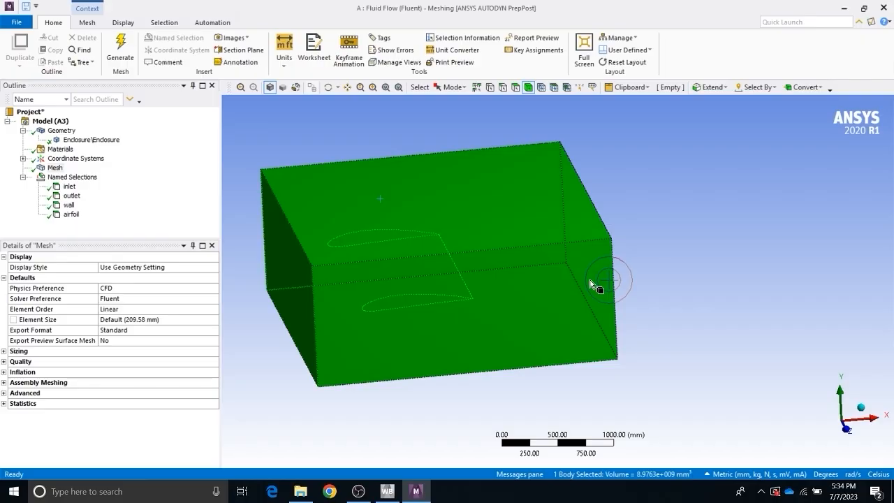
key("n")
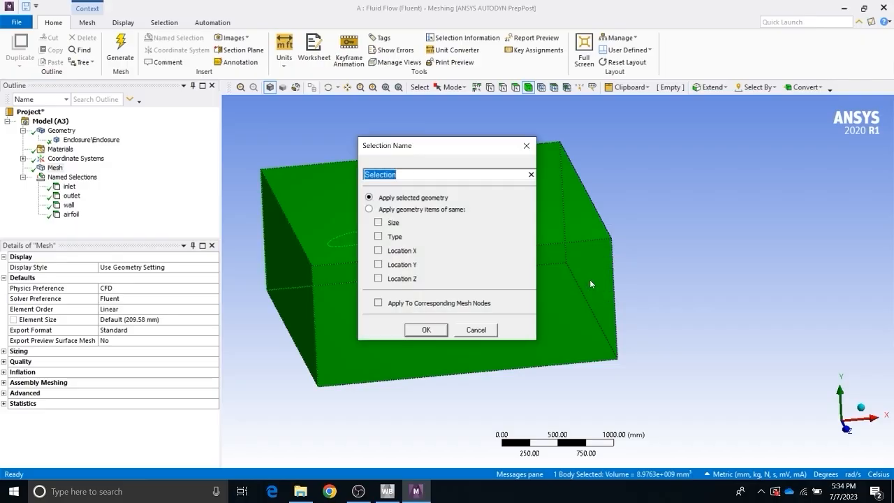
type("Fluid")
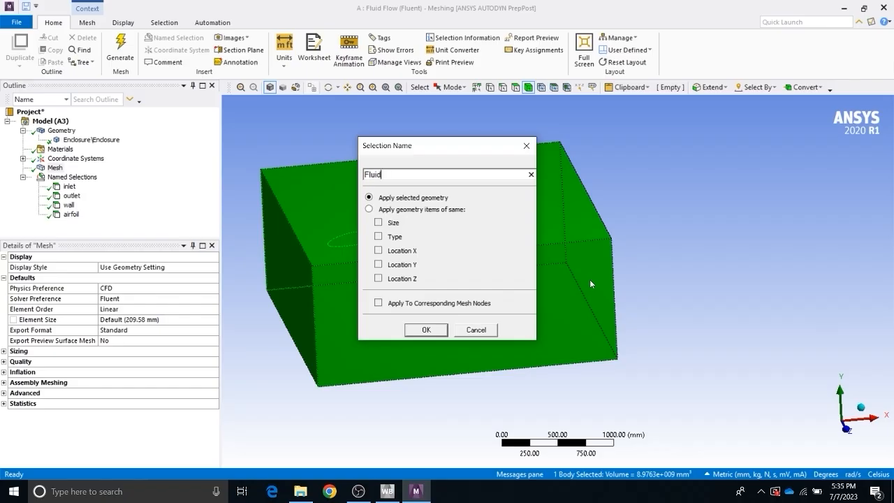
type("_domain")
left_click(419, 329)
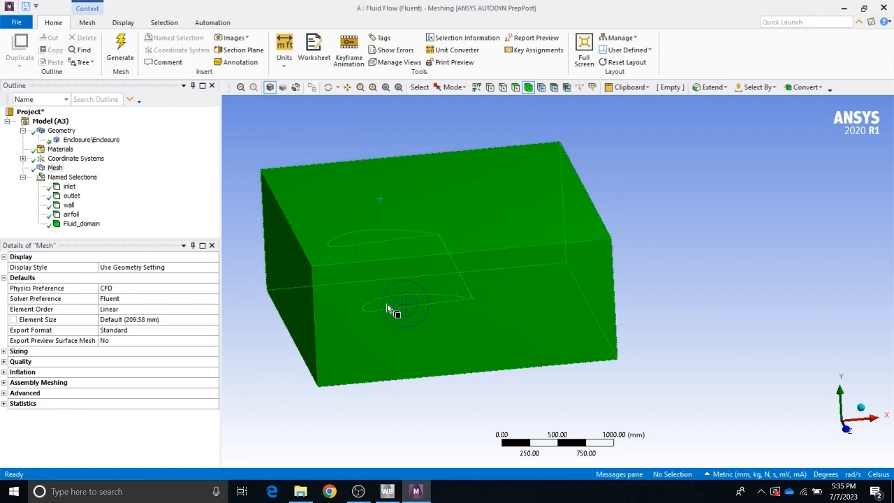
left_click(276, 374)
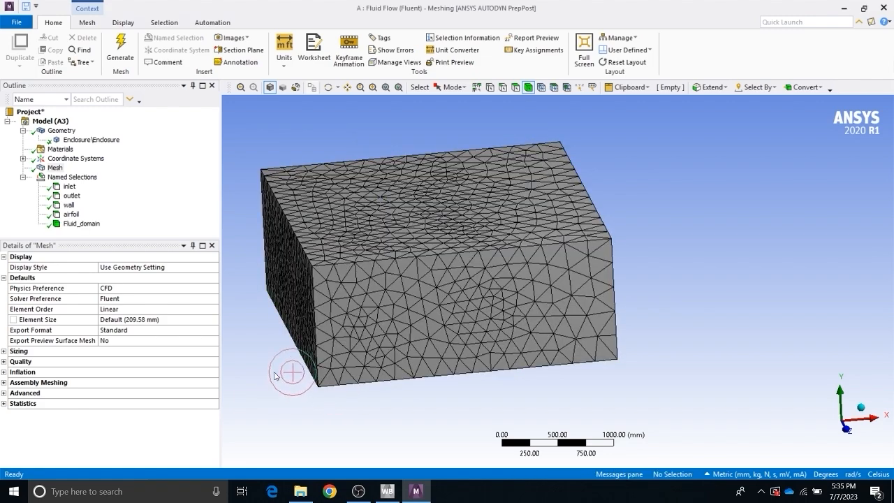
scroll(279, 376, "down", 1)
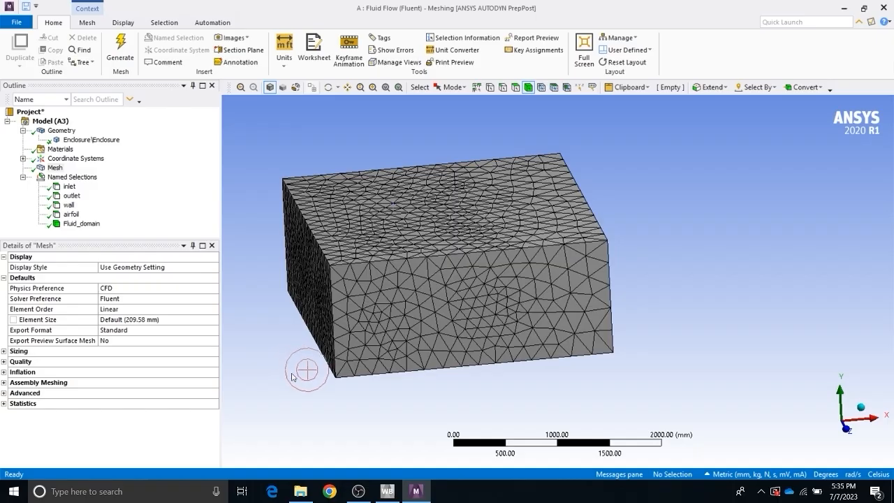
Switch to Workbench, update the Mesh component of the Fluid Flow (Fluent) system, and close the Meshing window.
left_click(388, 493)
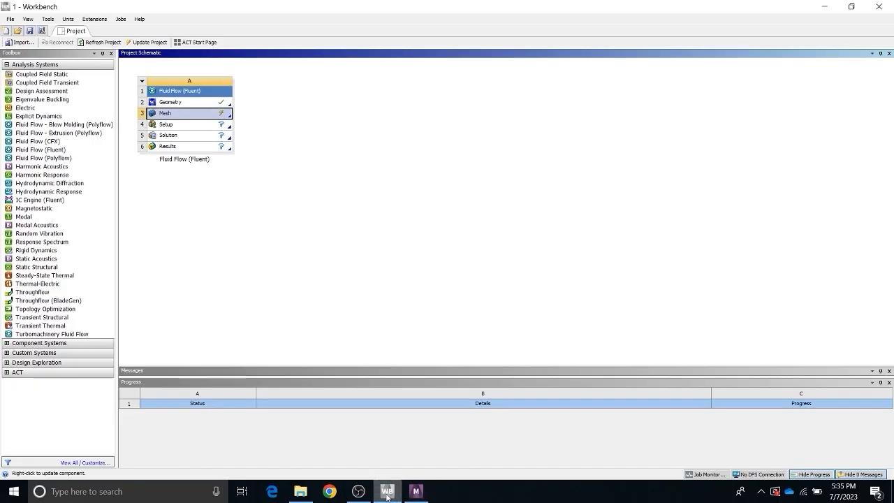
right_click(217, 115)
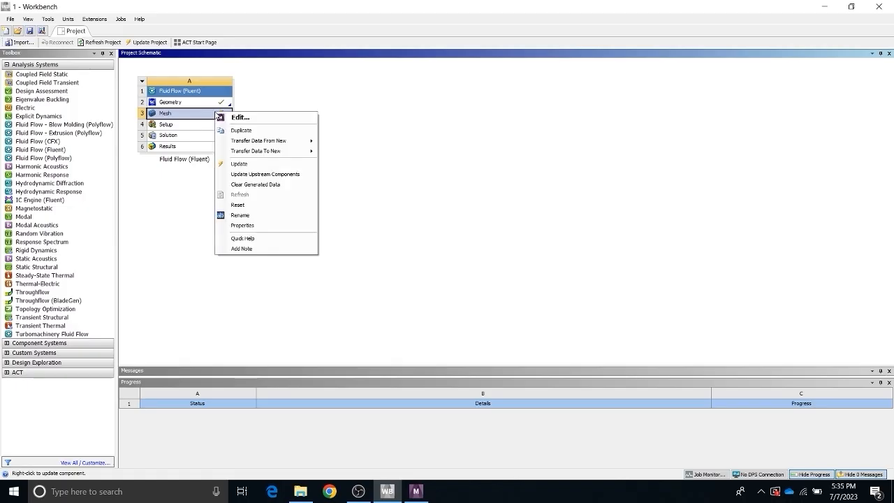
left_click(240, 165)
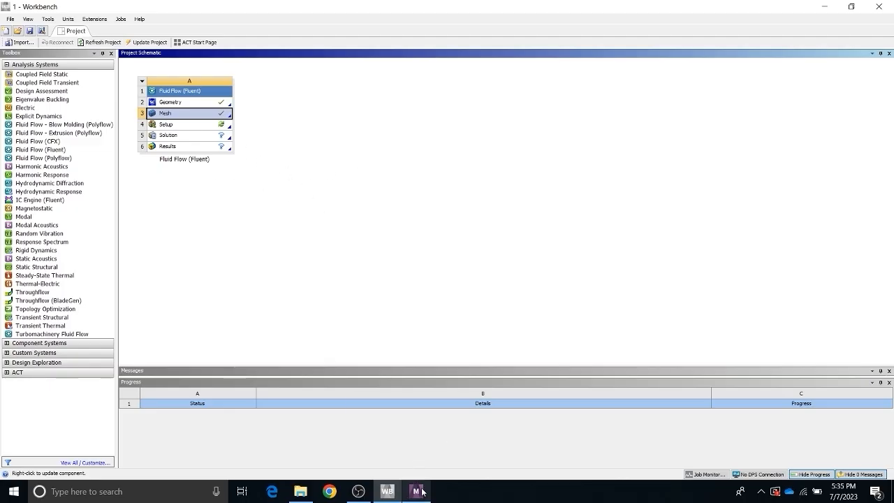
mouse_move(422, 491)
left_click(472, 406)
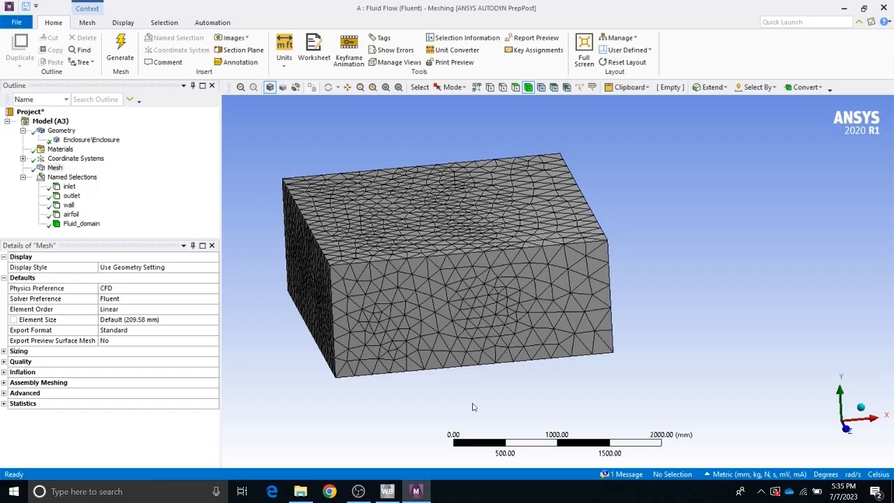
left_click(885, 6)
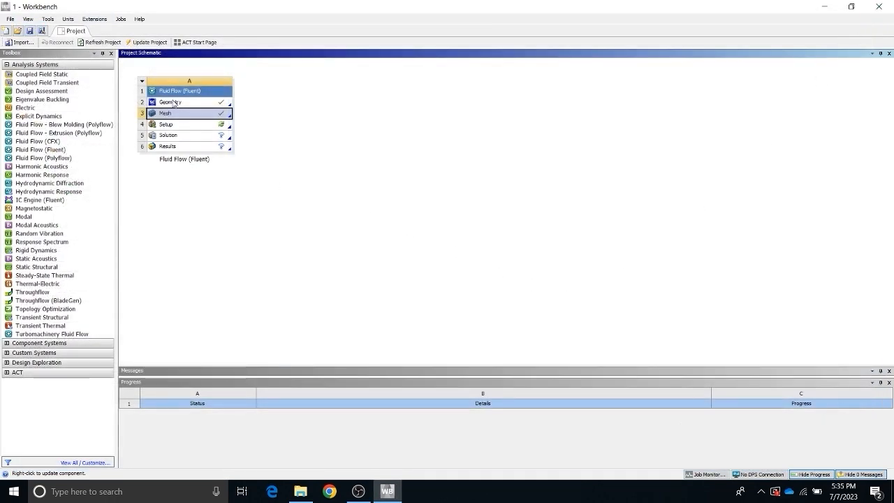
Open the Setup component of the Fluid Flow system and start Fluent with Double Precision enabled.
left_click(187, 125)
right_click(188, 127)
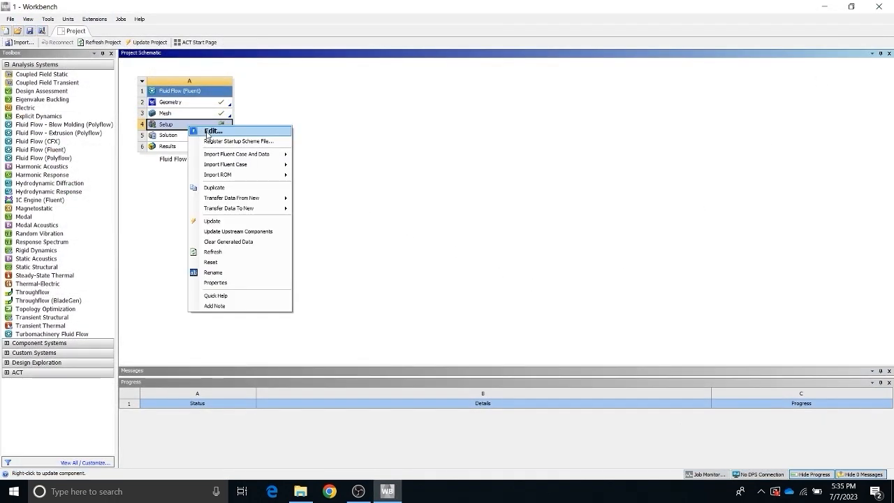
left_click(207, 131)
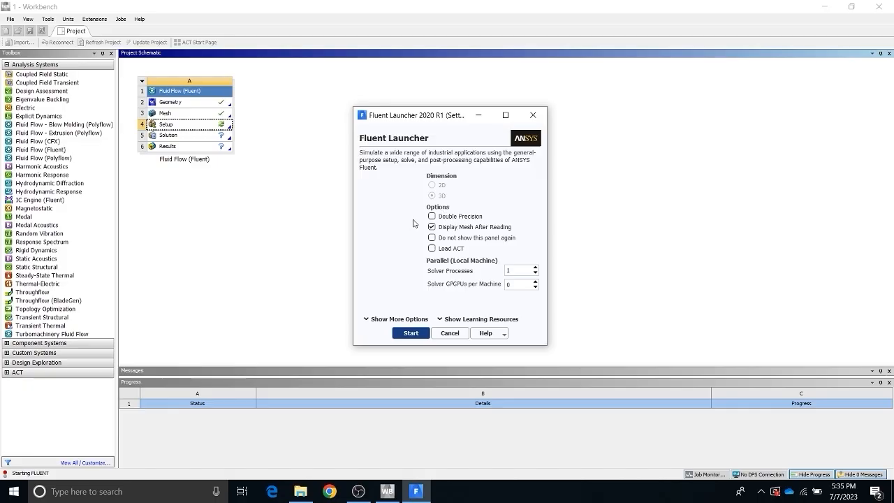
left_click(432, 217)
double_click(509, 269)
left_click(413, 334)
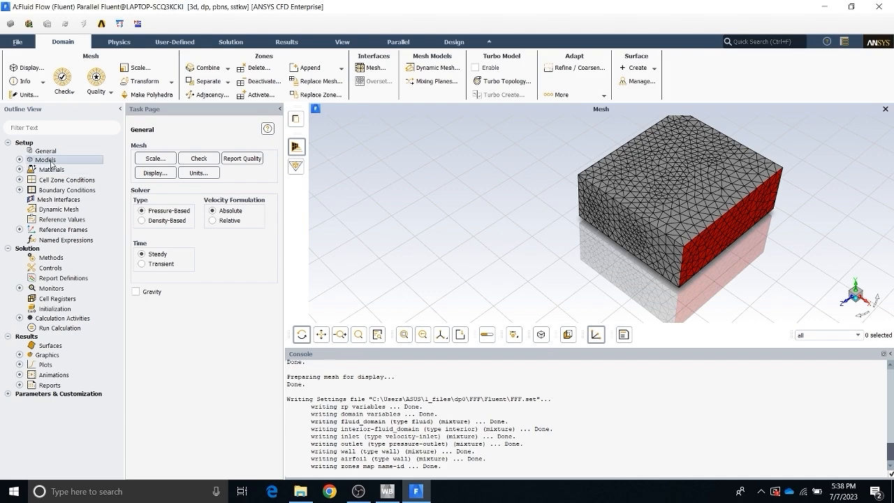
Expand the Models branch of the setup tree and examine the Multiphase Model options and the Energy entry.
left_click(19, 160)
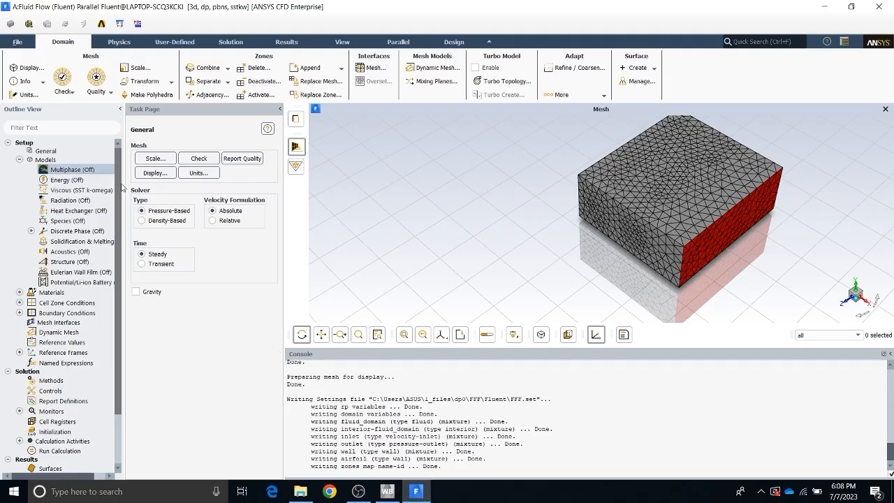
left_click_drag(123, 184, 150, 193)
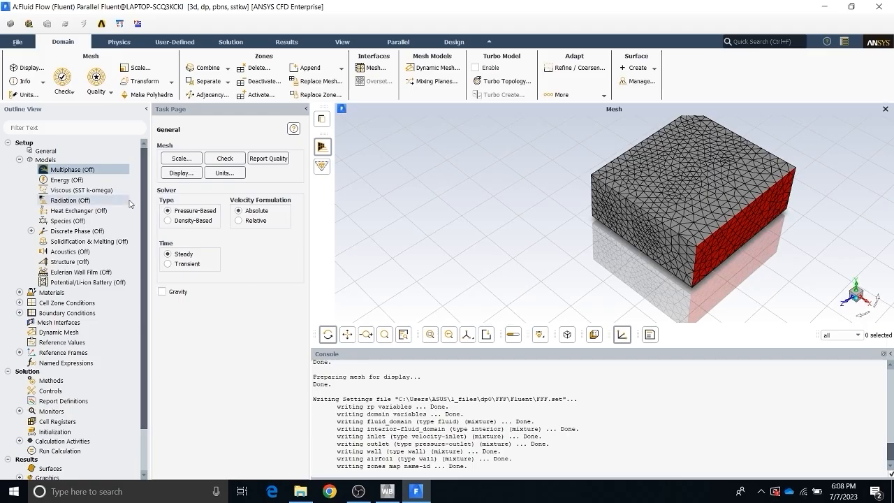
double_click(80, 171)
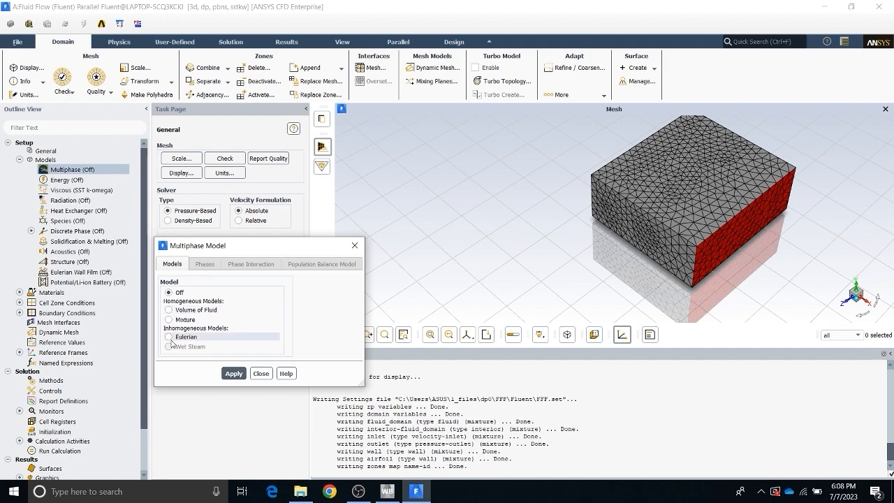
left_click(355, 246)
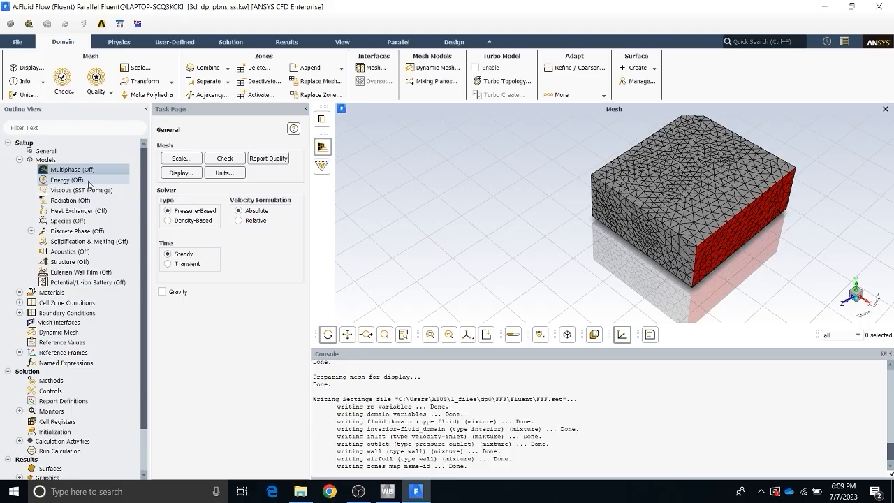
left_click(90, 183)
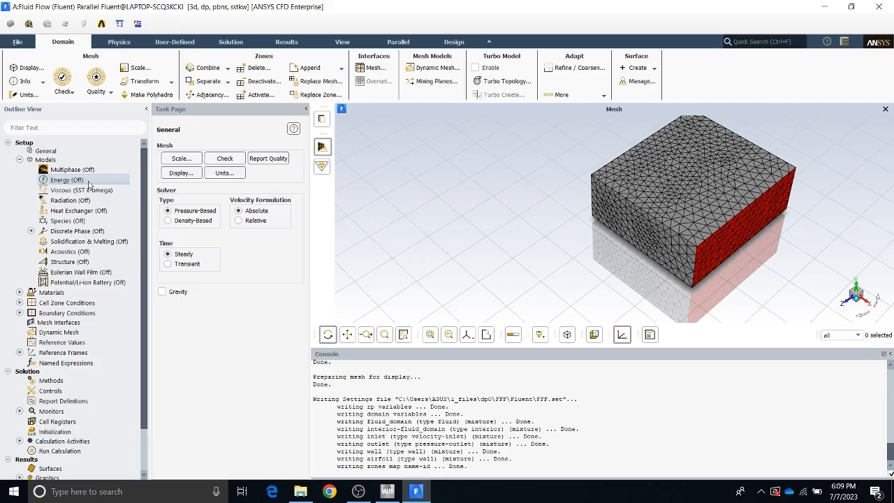
Open the Viscous model settings and compare the k-epsilon, k-omega, Transition SST and Reynolds Stress options.
left_click(88, 181)
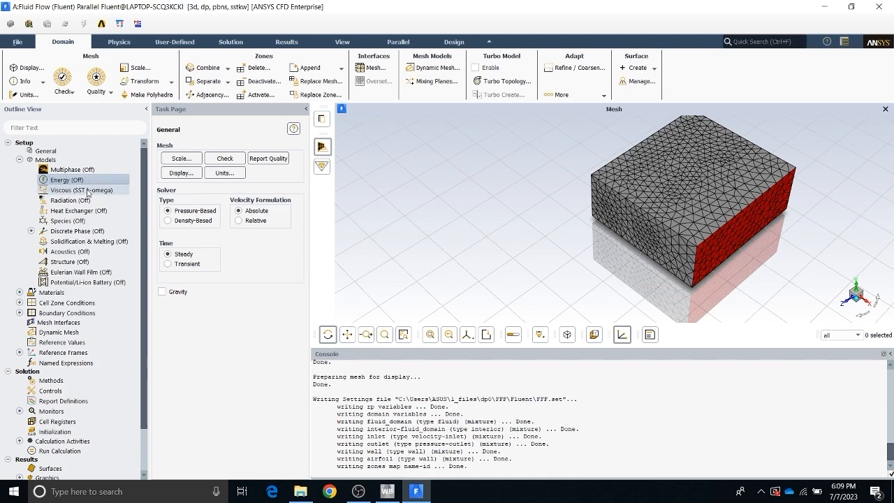
left_click(87, 191)
double_click(88, 191)
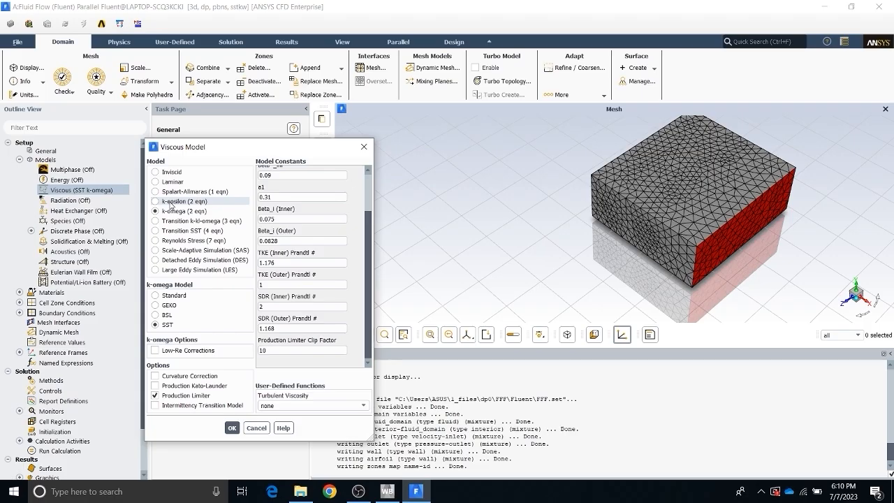
left_click(170, 202)
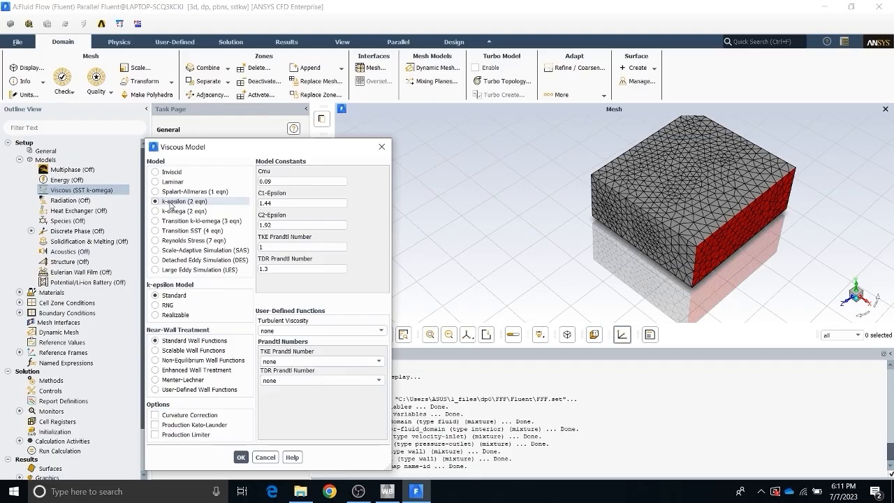
left_click(166, 211)
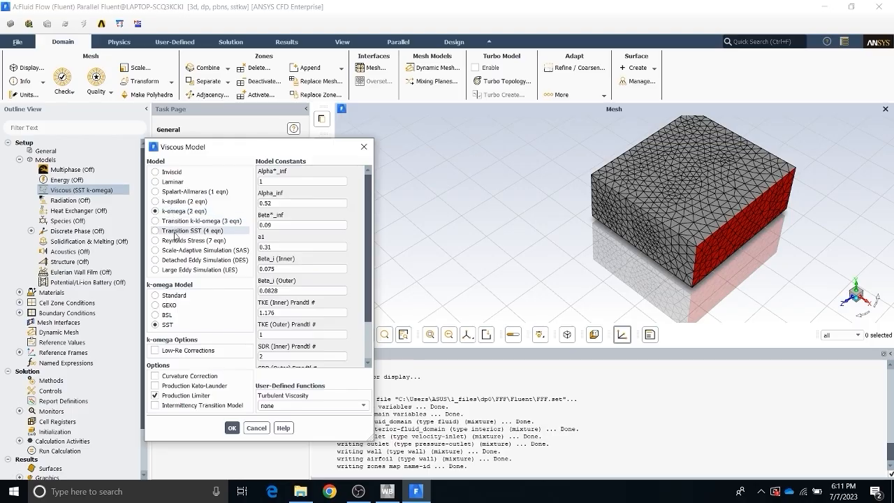
left_click(175, 232)
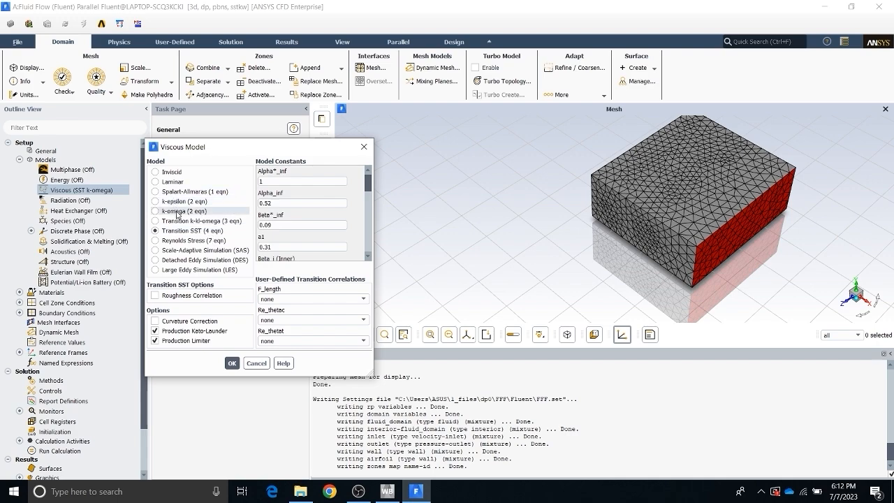
left_click(186, 241)
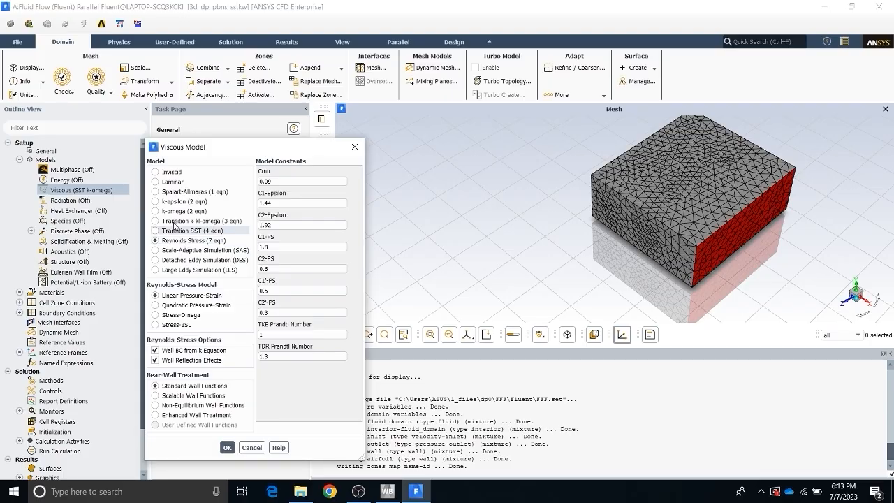
Set the viscous model to k-omega (2 eqn) with SST, review its model constants and apply the settings.
left_click(156, 212)
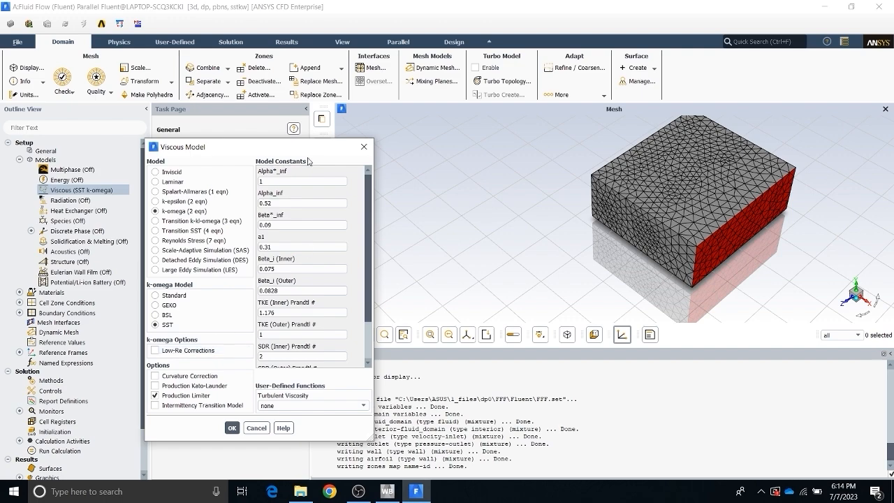
scroll(310, 204, "down", 2)
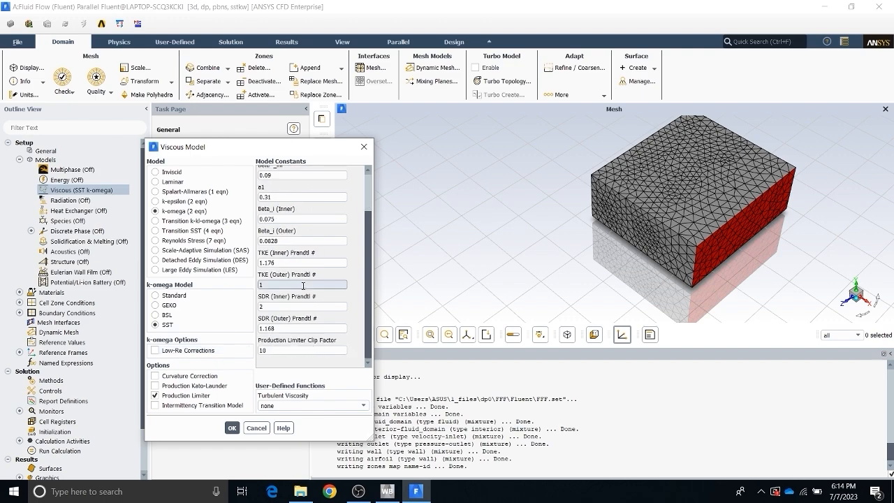
scroll(303, 286, "up", 2)
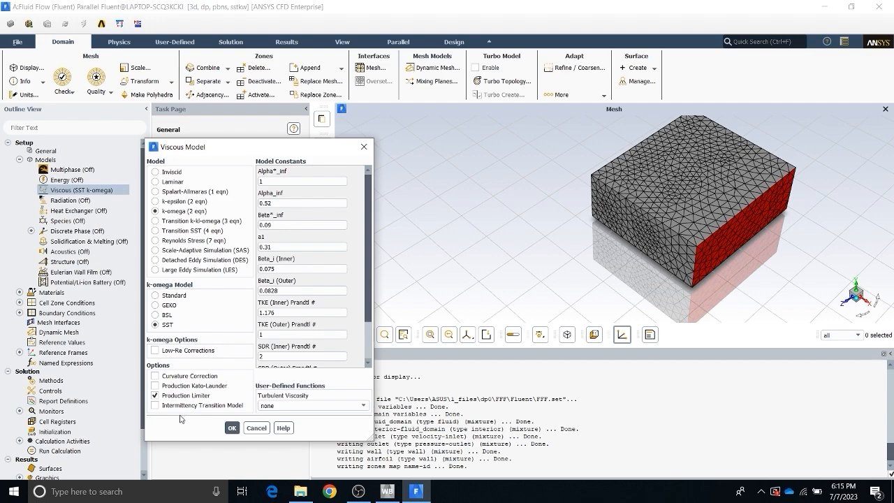
left_click(232, 429)
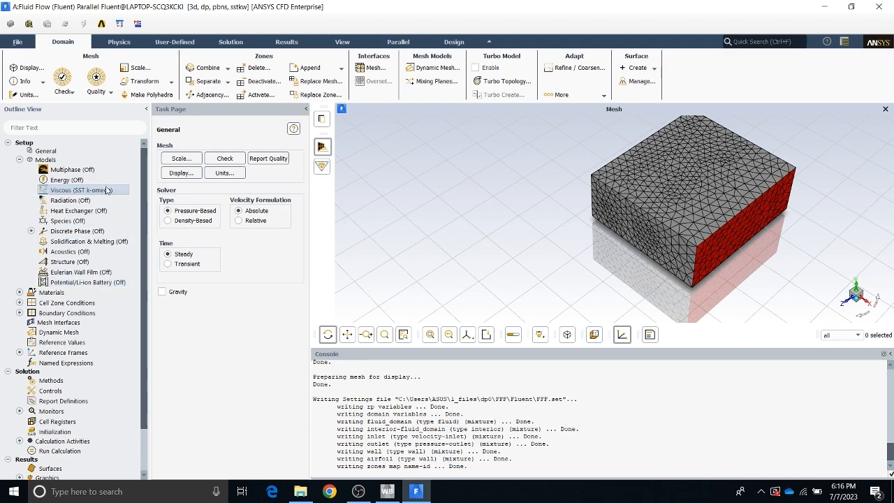
Collapse the Models branch and examine the fluid and solid entries under Materials.
left_click(20, 160)
left_click(20, 170)
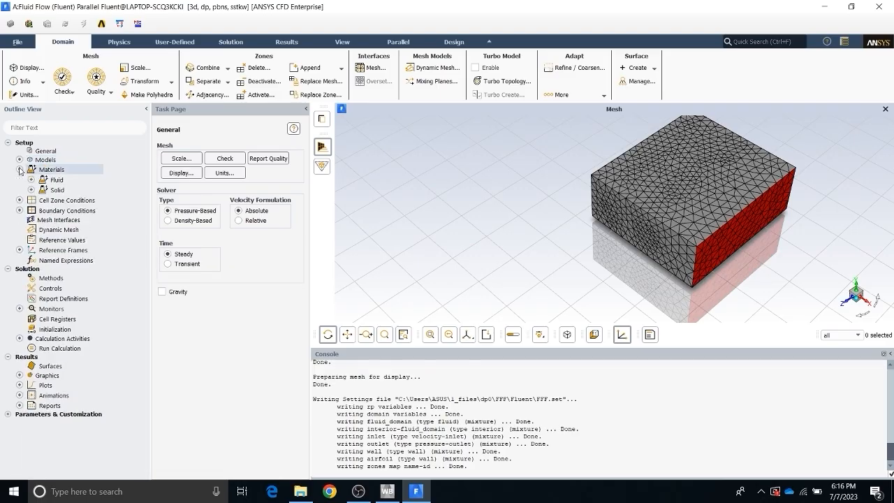
left_click(31, 179)
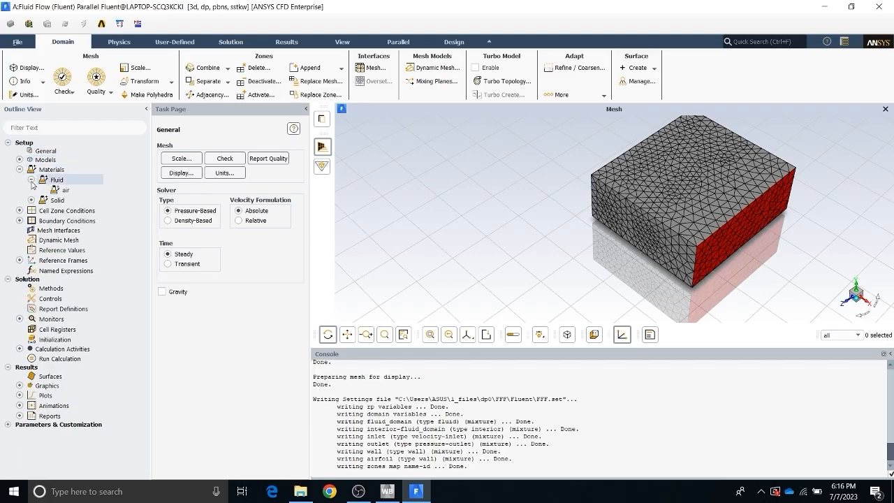
left_click(32, 199)
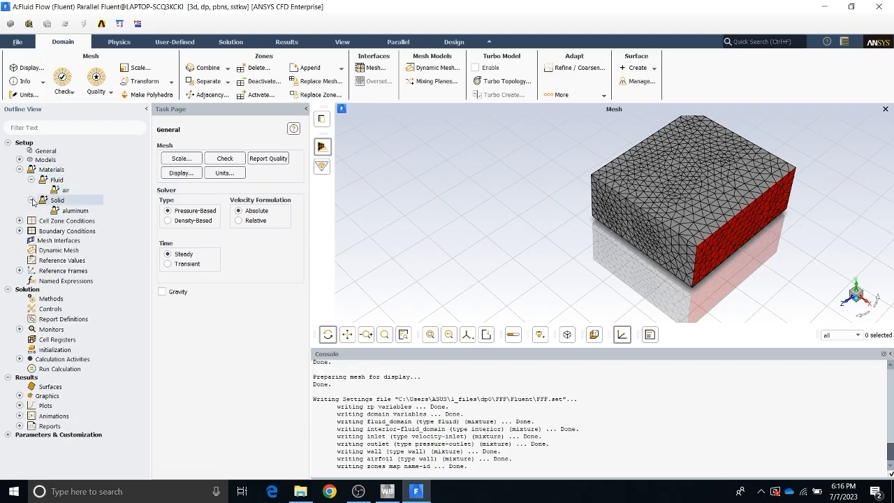
Display the Materials list and open the fluid material air for editing.
double_click(52, 170)
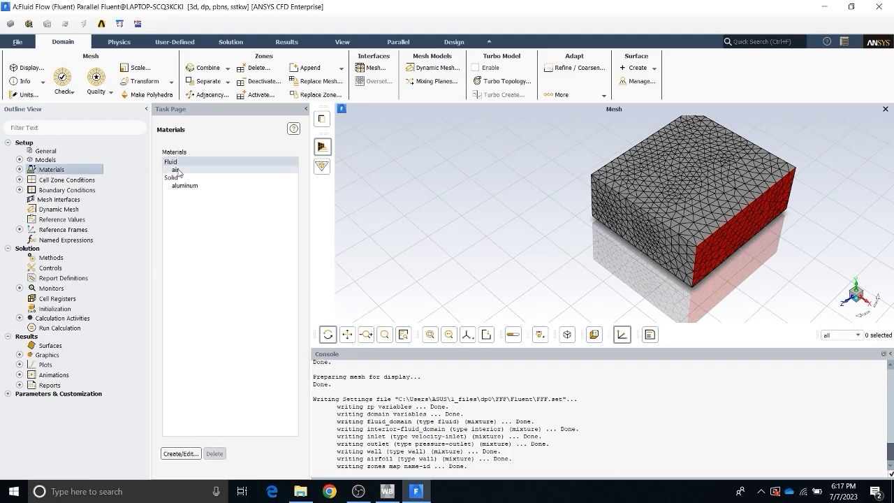
left_click(179, 171)
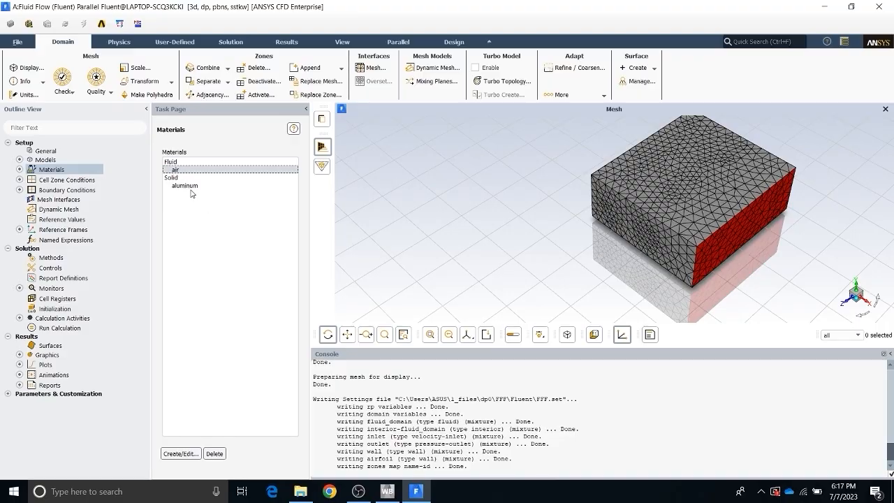
left_click(190, 187)
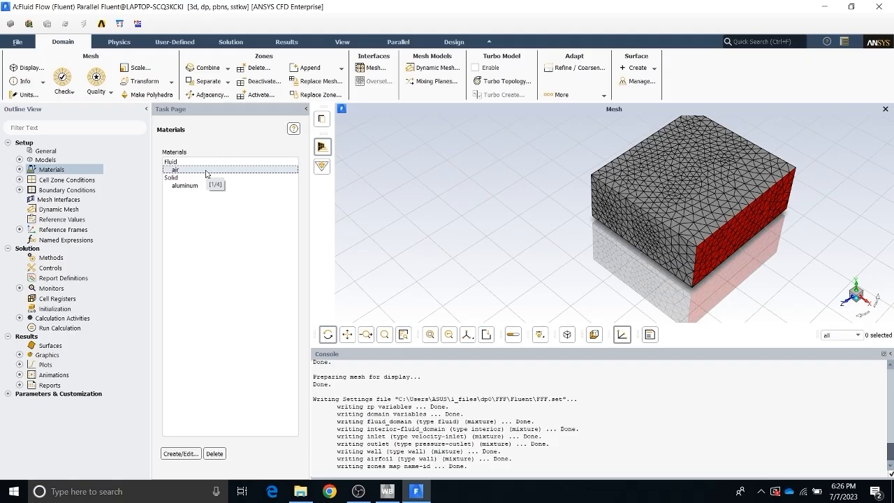
double_click(206, 174)
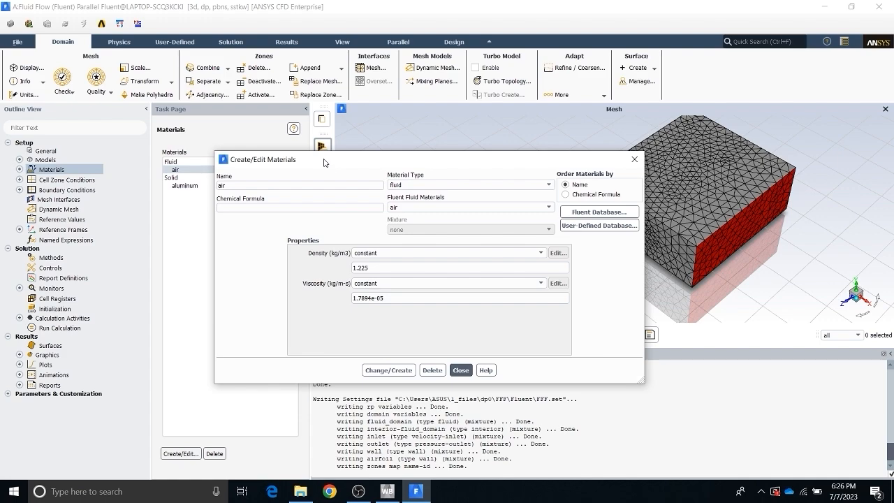
left_click_drag(327, 164, 257, 218)
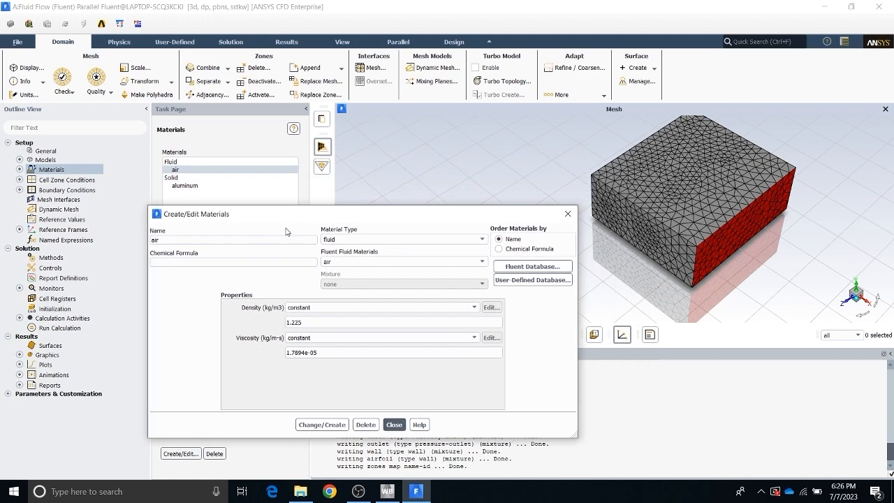
Open the Fluent material database and browse its fluid materials ordered by name.
left_click(523, 268)
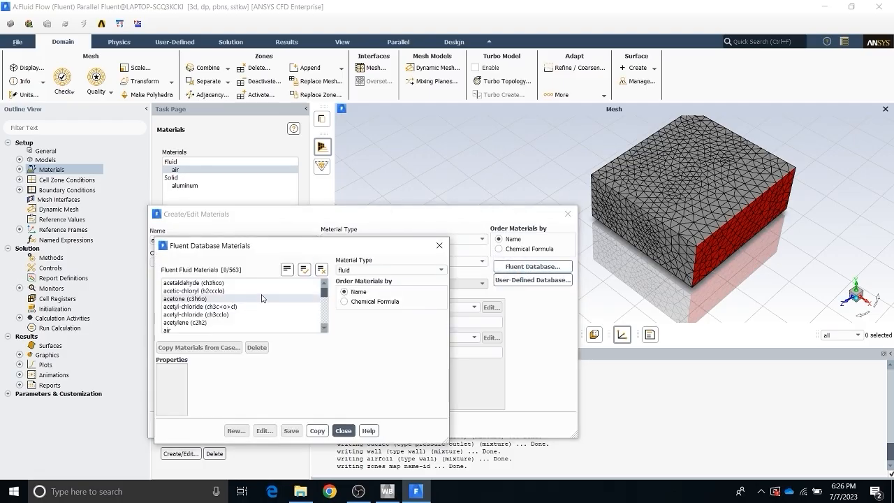
scroll(262, 299, "down", 1)
scroll(262, 299, "down", 1)
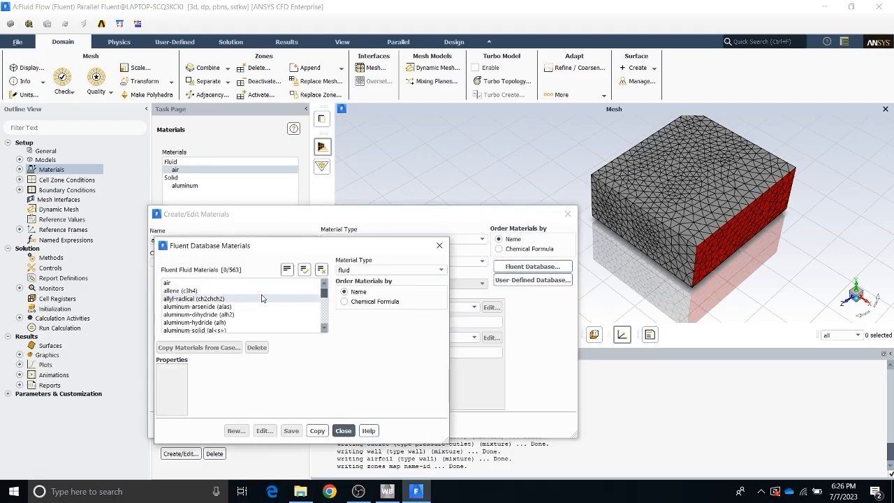
scroll(262, 298, "up", 2)
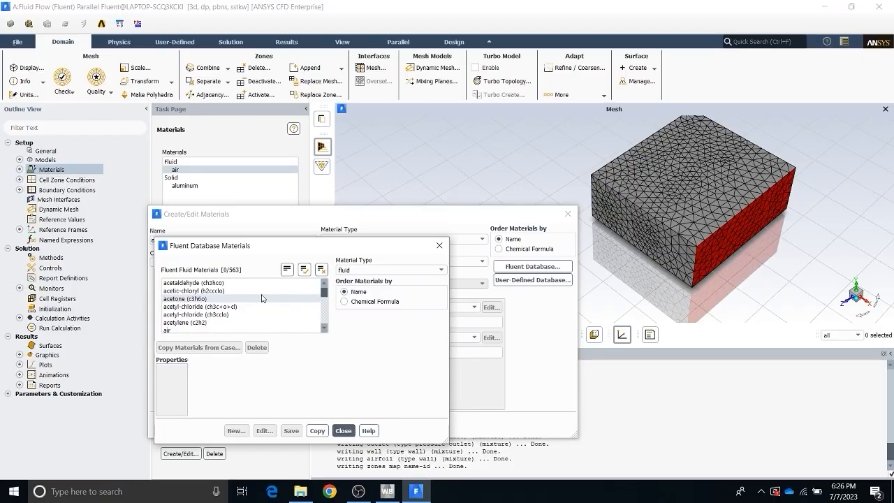
scroll(262, 298, "down", 1)
left_click_drag(280, 248, 587, 221)
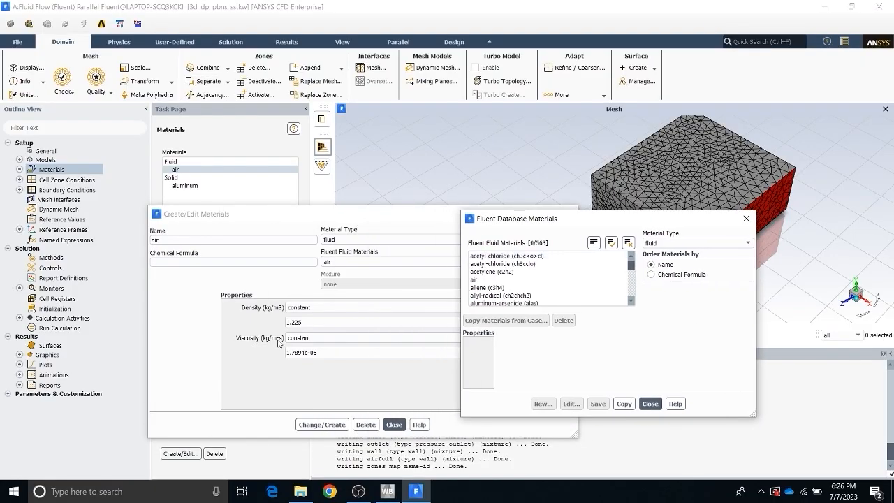
scroll(534, 268, "down", 1)
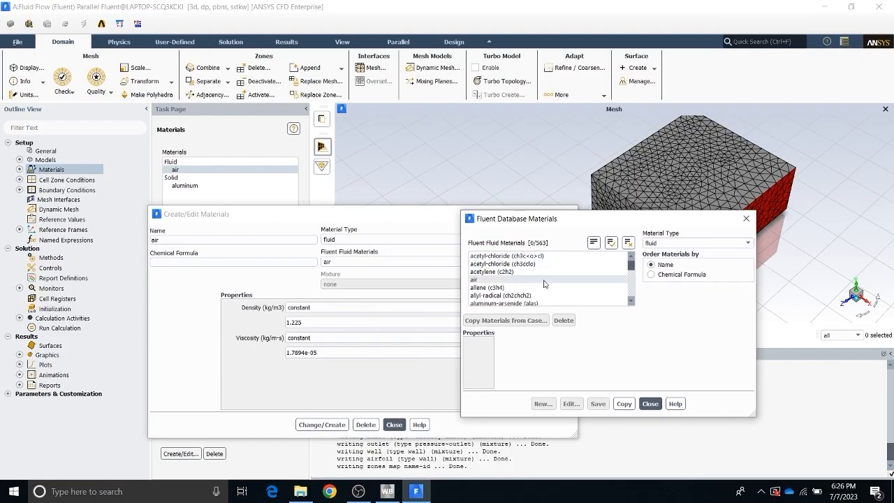
scroll(544, 282, "down", 4)
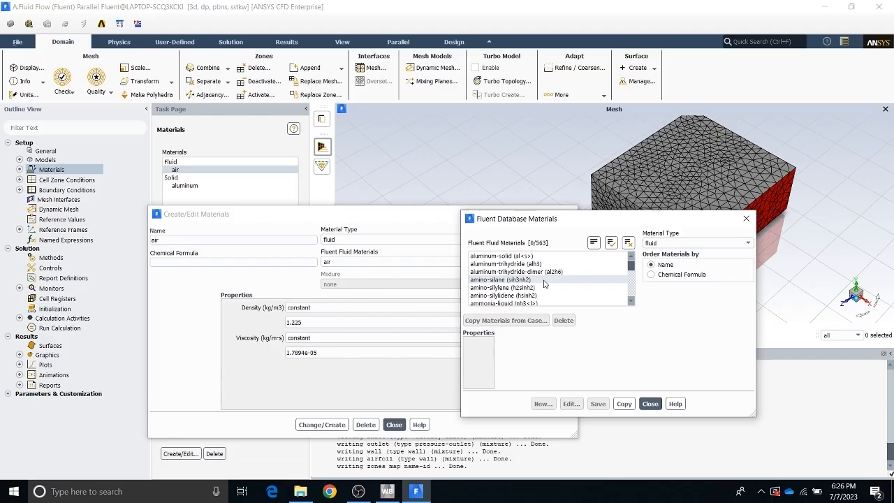
scroll(544, 283, "down", 8)
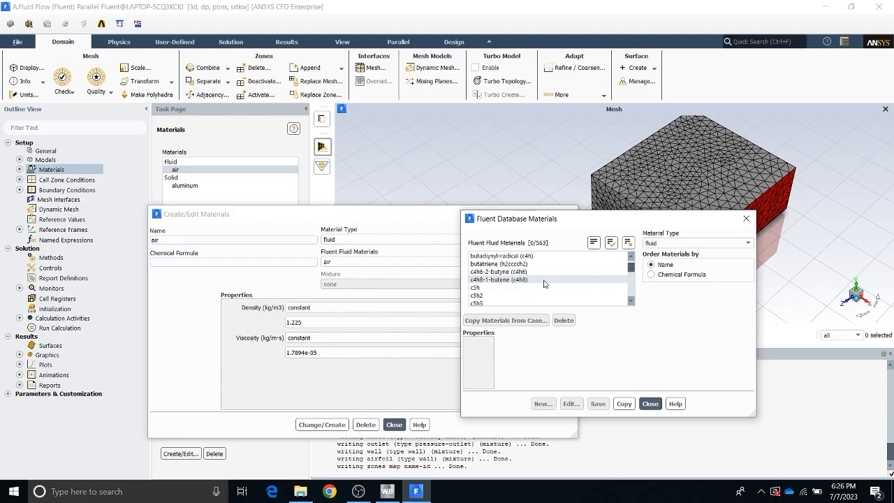
scroll(544, 283, "up", 14)
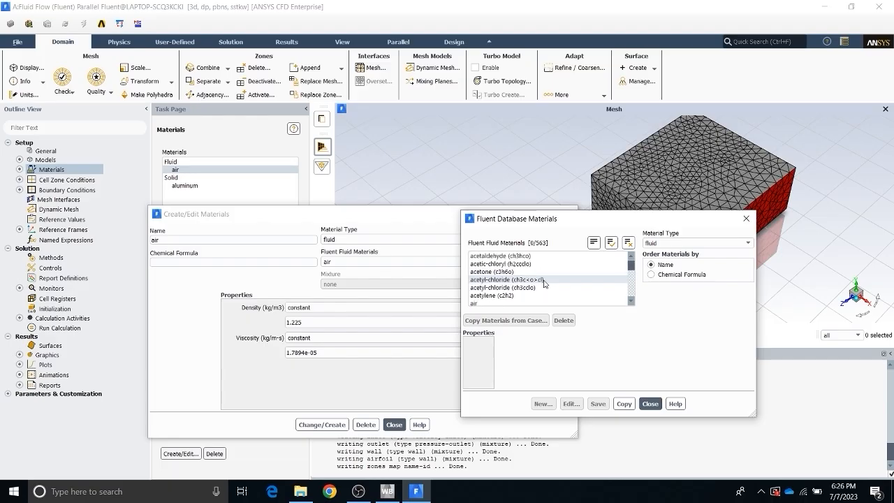
Order the database's fluid materials by chemical formula, browse them and close the database.
left_click(652, 274)
scroll(540, 283, "down", 5)
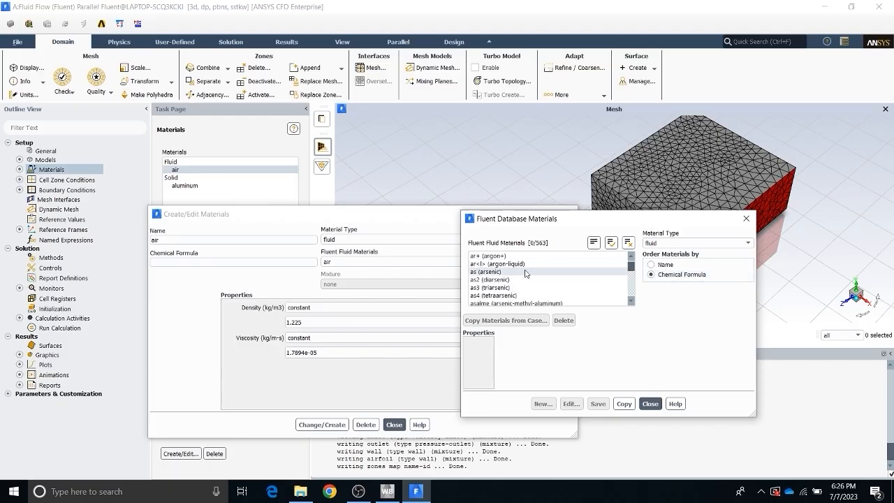
scroll(526, 273, "down", 10)
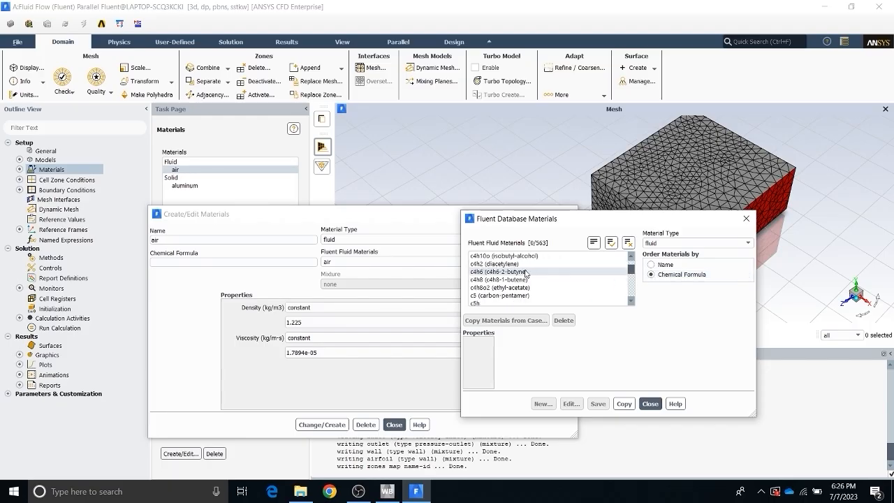
scroll(526, 273, "down", 6)
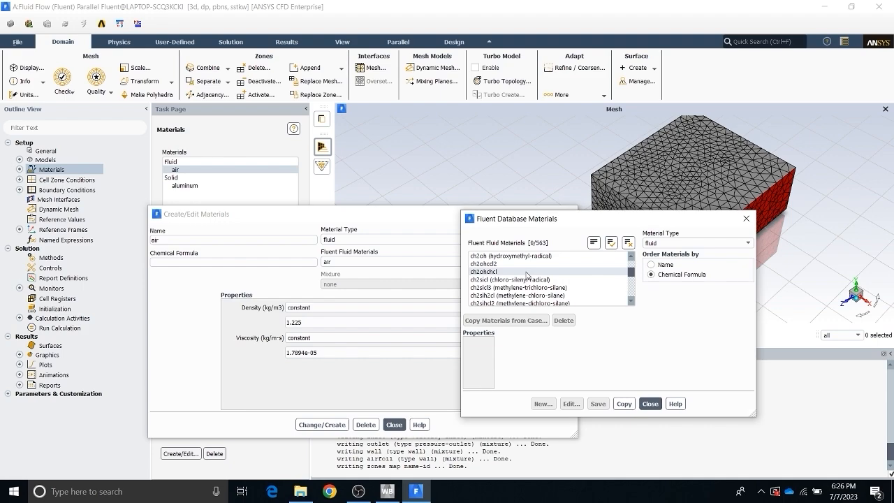
left_click(746, 219)
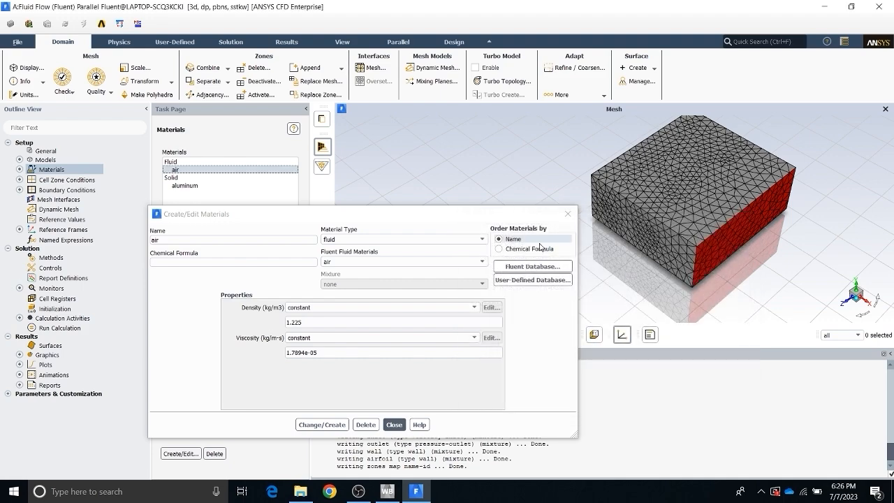
Examine how to load a user-defined material database file and close the file selection without choosing one.
left_click(533, 280)
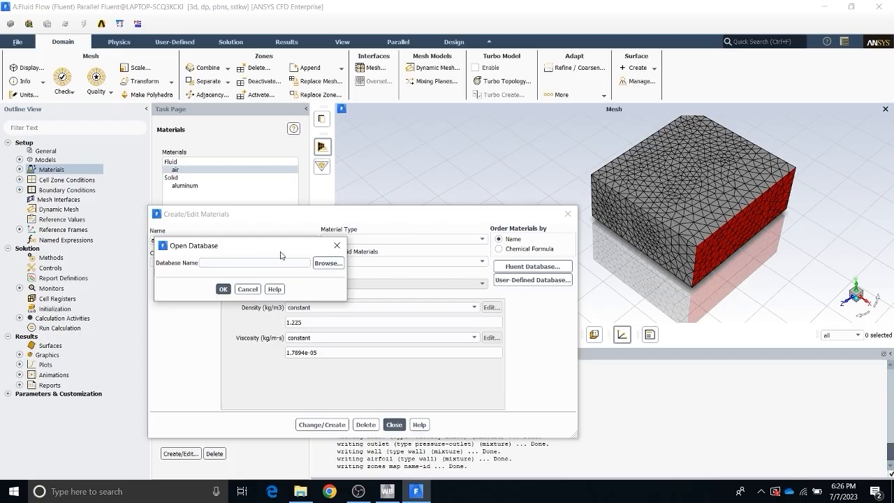
left_click(328, 262)
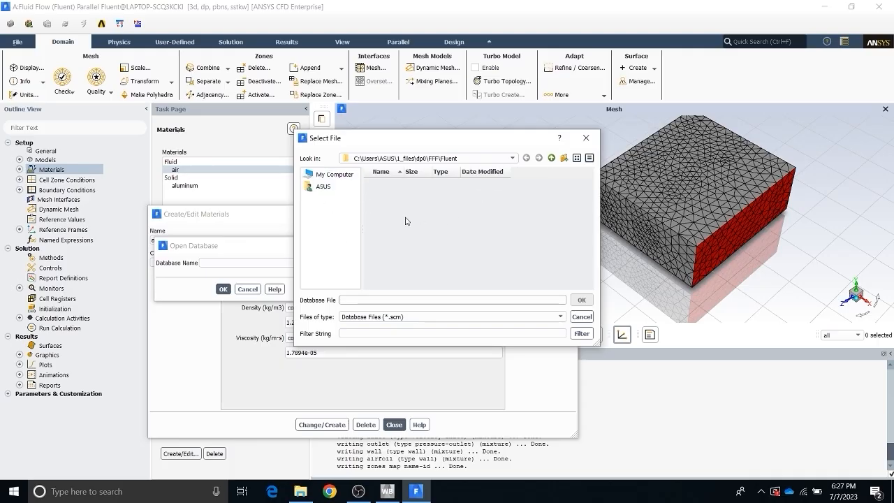
left_click(595, 142)
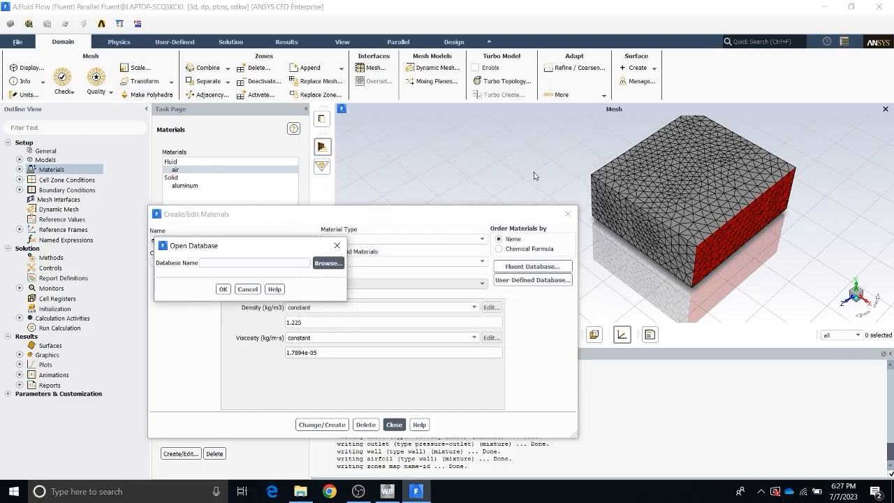
left_click(339, 248)
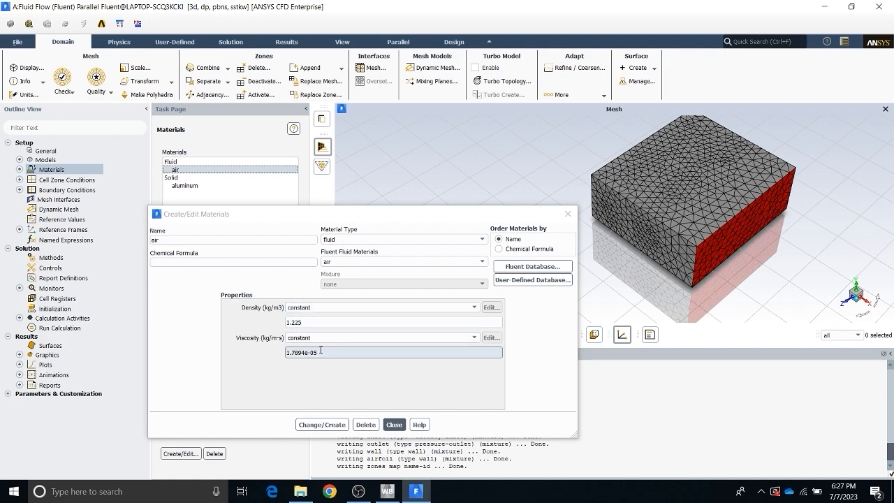
Try the ideal-gas density method for air and examine the additional material properties it requires.
left_click(365, 308)
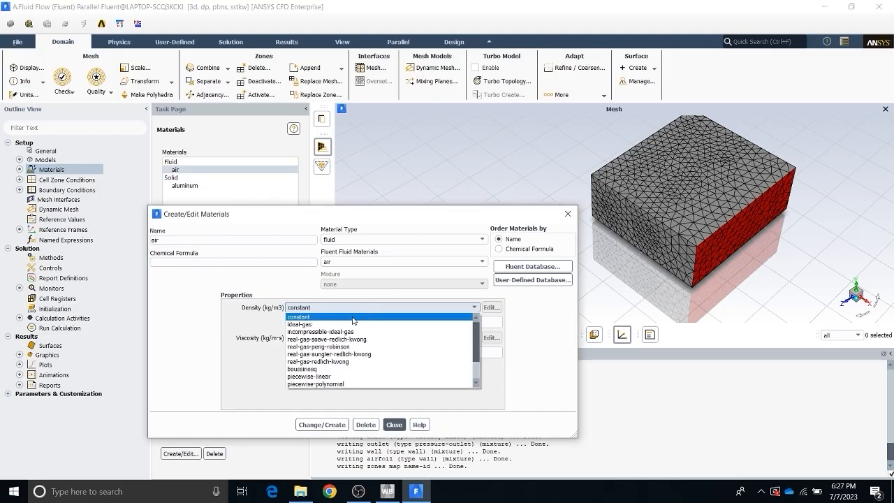
left_click(311, 325)
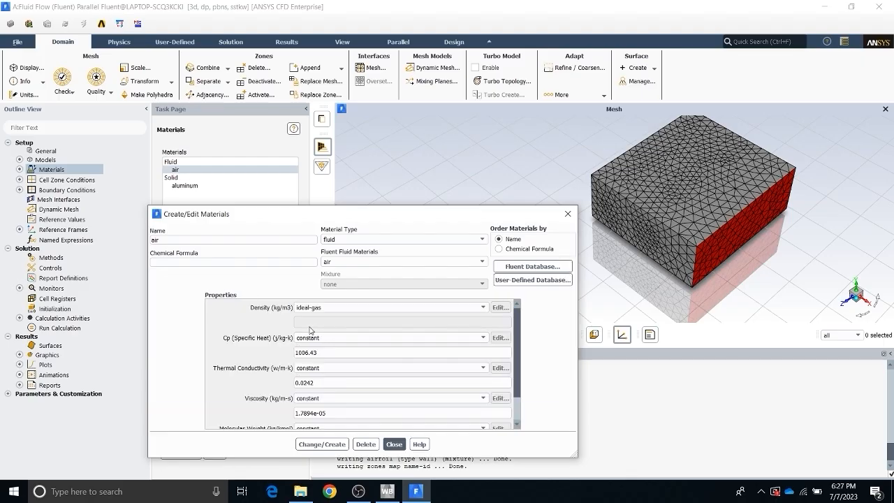
scroll(312, 330, "down", 1)
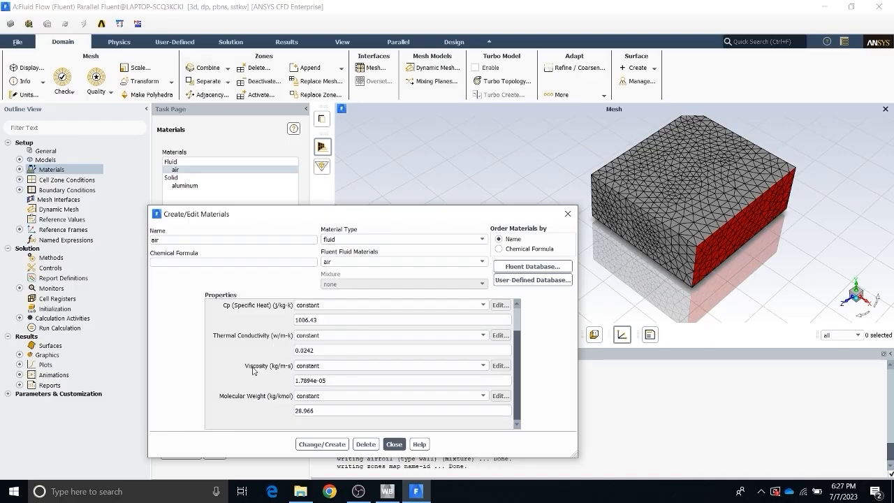
scroll(253, 370, "up", 1)
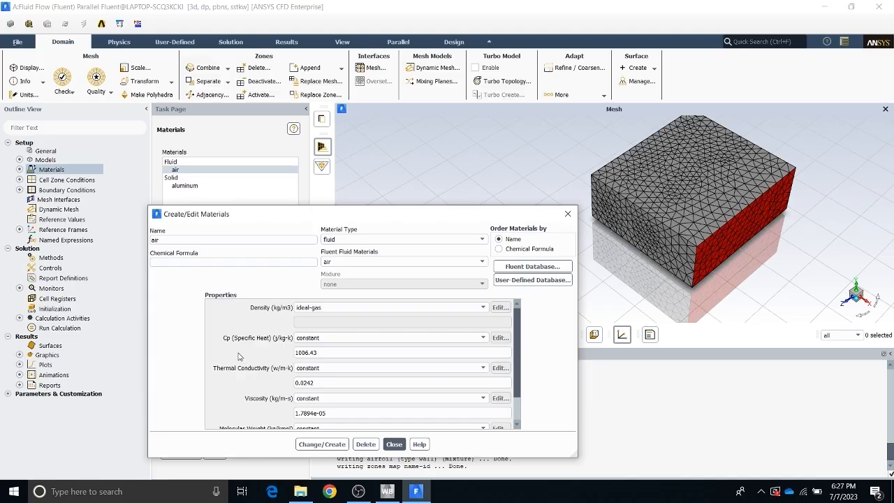
scroll(240, 357, "down", 1)
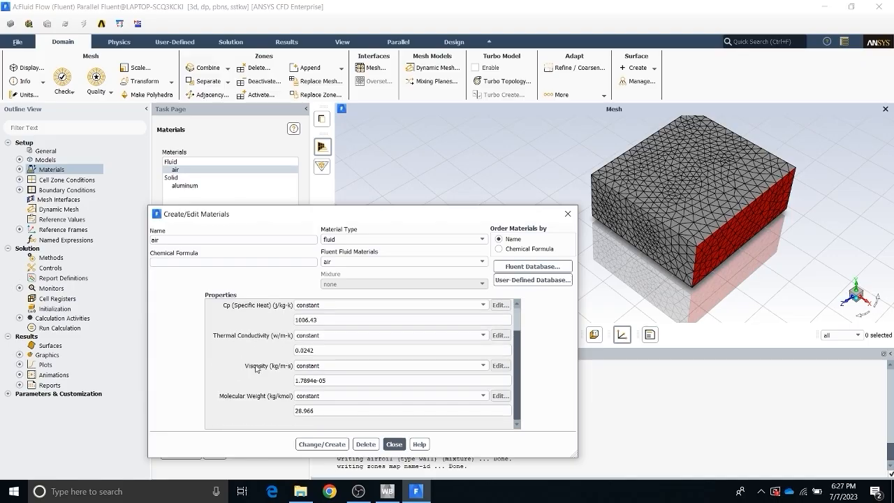
scroll(256, 368, "up", 1)
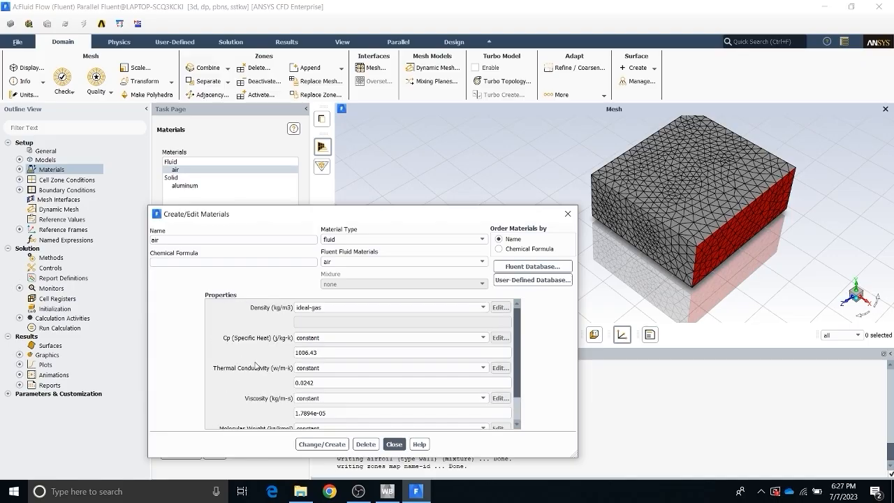
Try incompressible-ideal-gas as air's density method, return the density to constant and close the material editor.
left_click(341, 308)
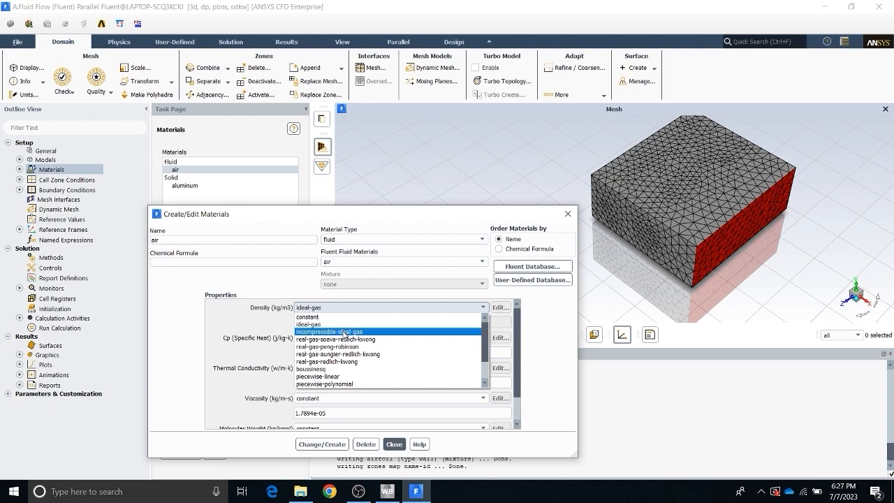
left_click(344, 333)
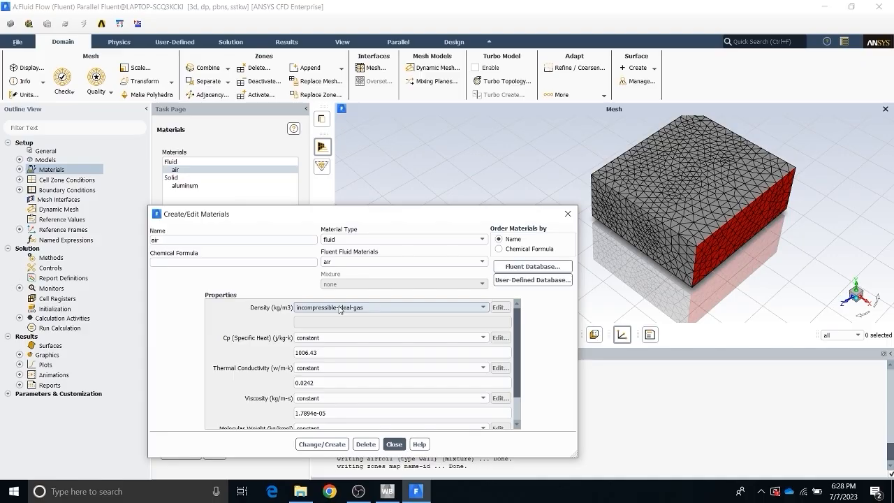
left_click(339, 308)
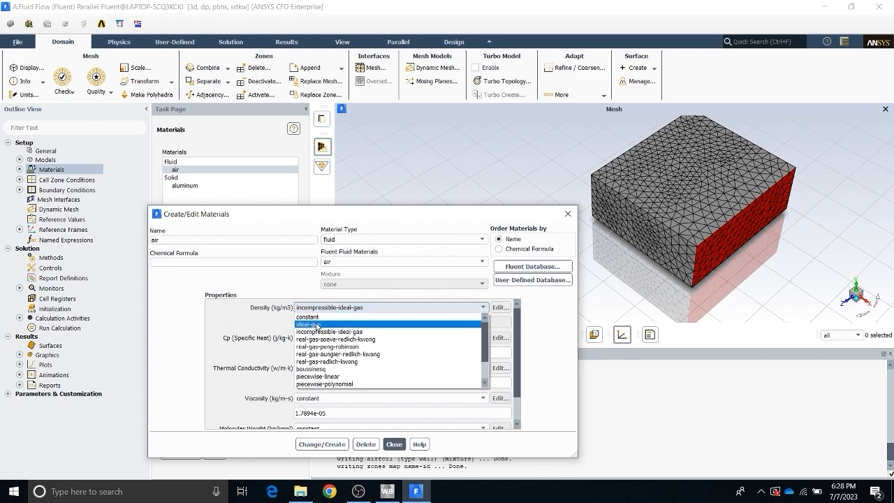
left_click(317, 318)
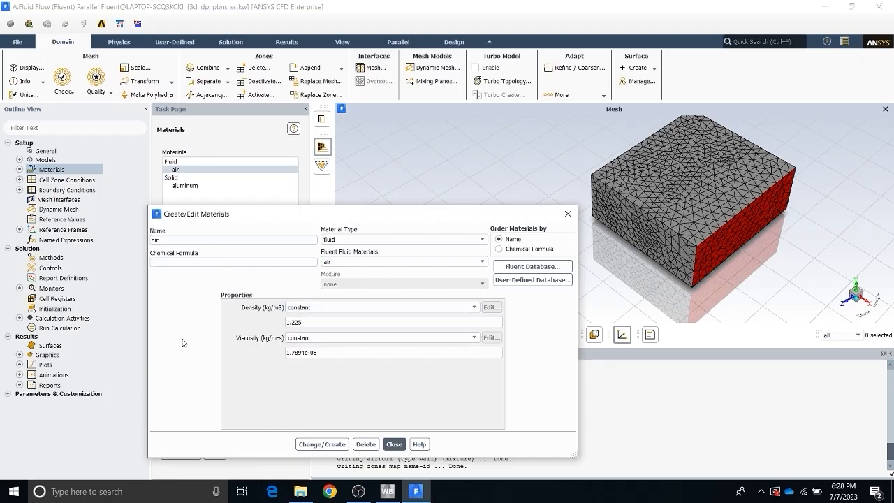
left_click(390, 445)
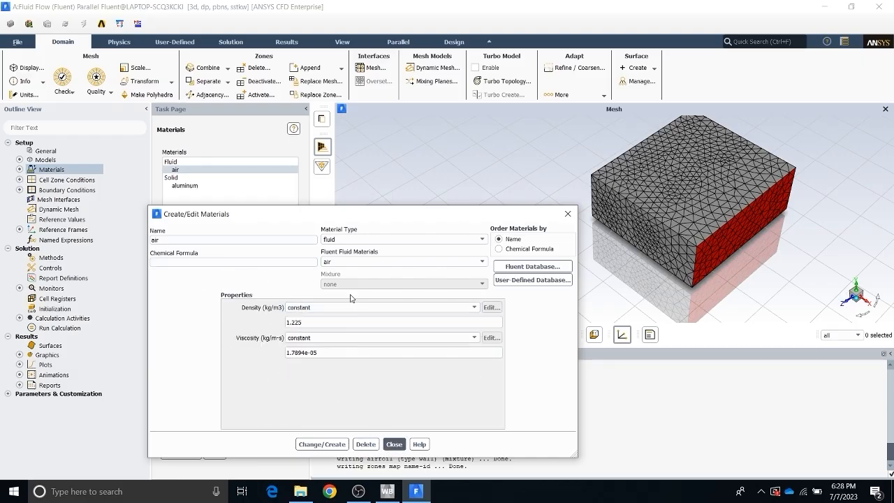
left_click(394, 444)
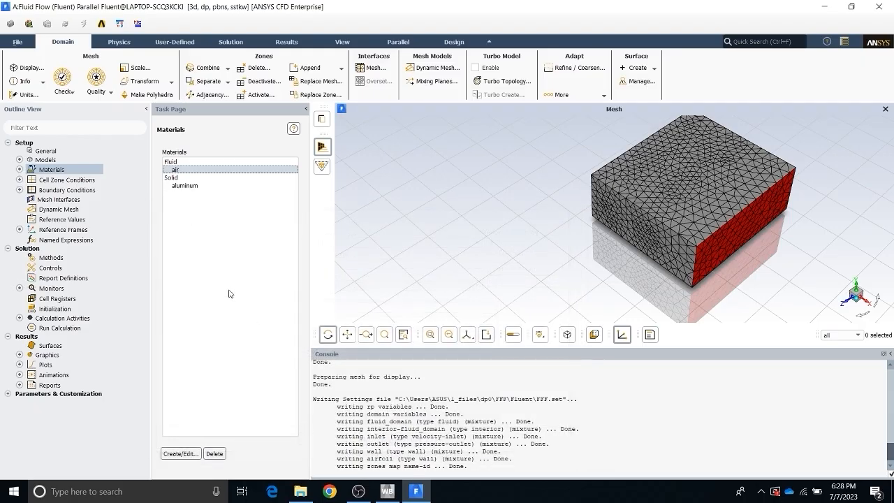
Open the solid material aluminum and browse the Fluent database's solid materials ordered by chemical formula and by name.
double_click(192, 186)
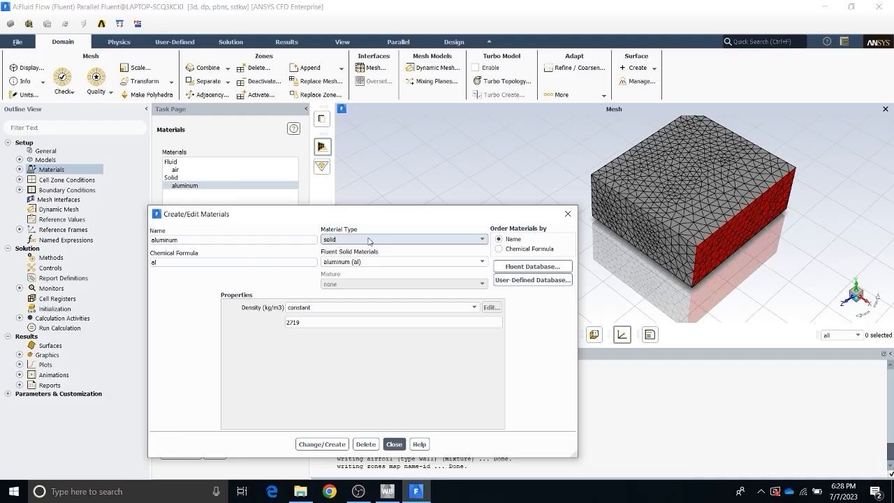
left_click(502, 268)
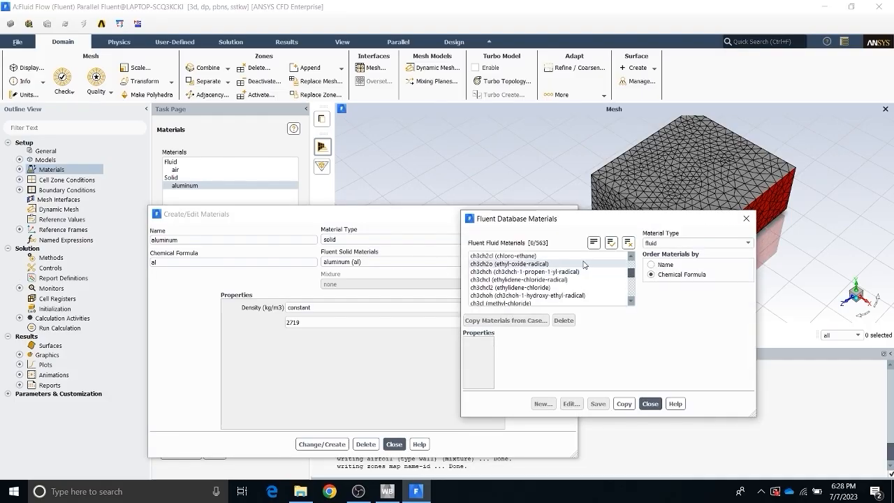
left_click(675, 243)
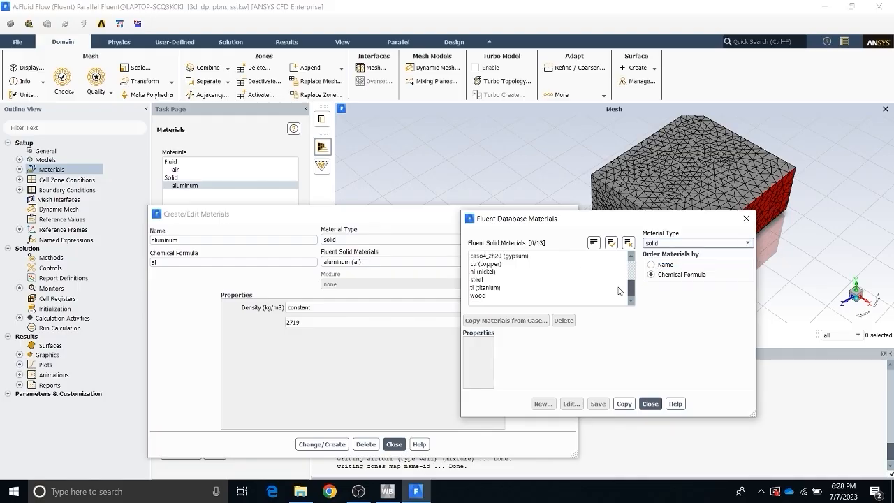
left_click(657, 259)
scroll(538, 294, "up", 3)
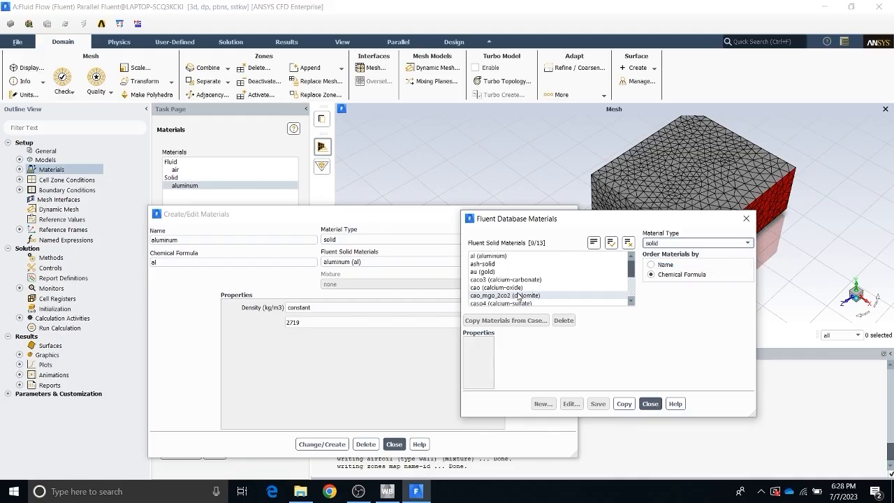
scroll(519, 296, "down", 2)
scroll(495, 282, "up", 2)
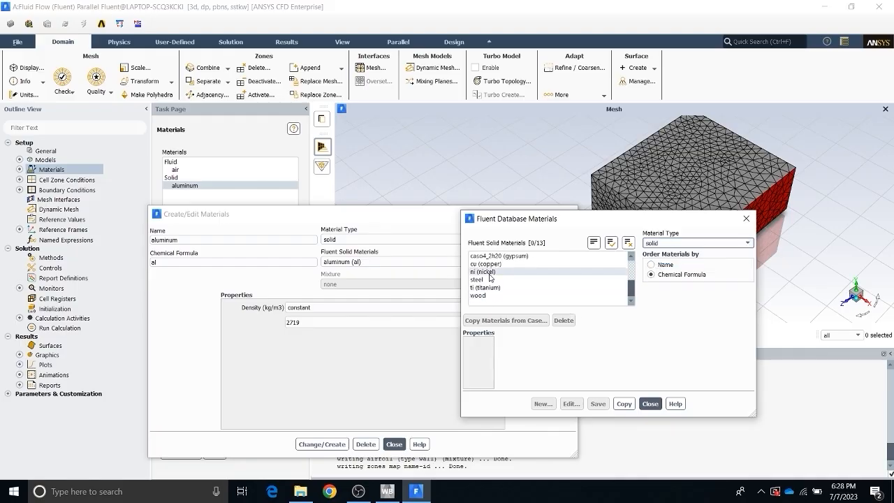
left_click(652, 264)
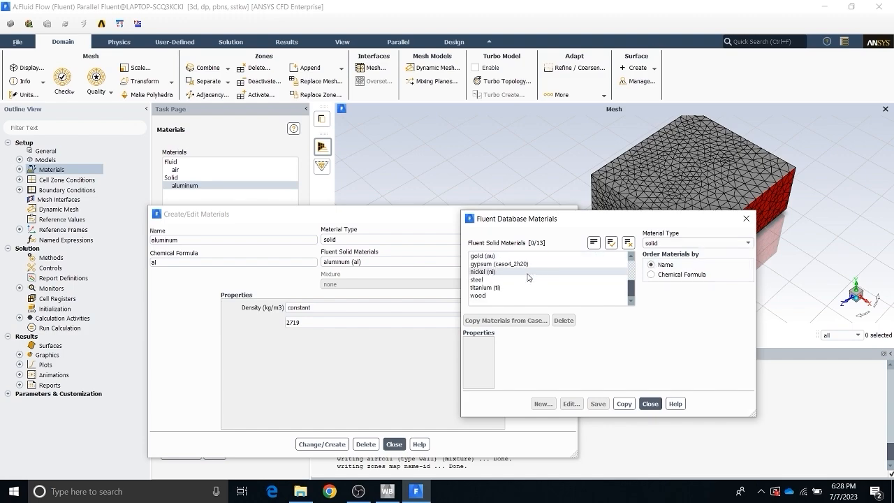
left_click(747, 220)
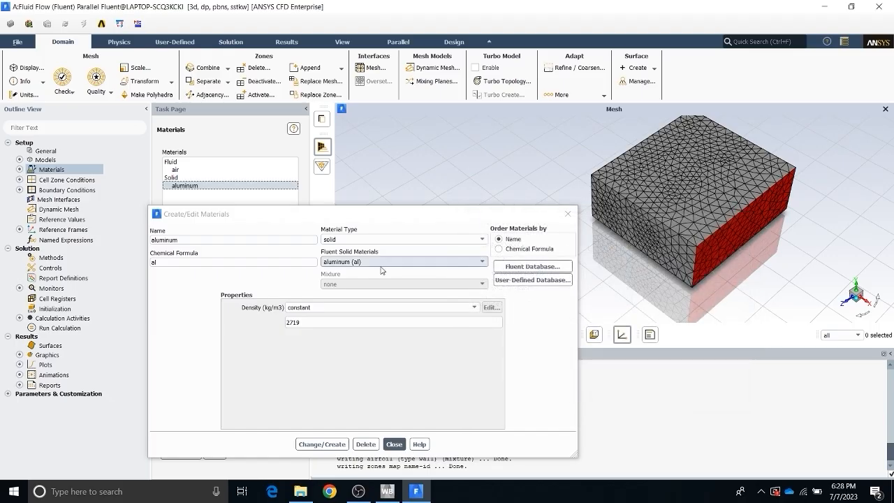
Review the density method options for aluminum, keep constant and close the material editor.
left_click(320, 307)
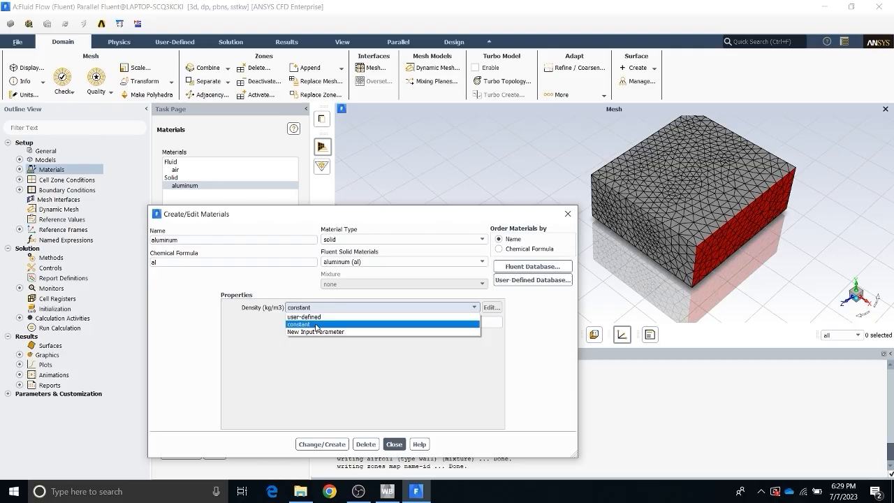
left_click(317, 325)
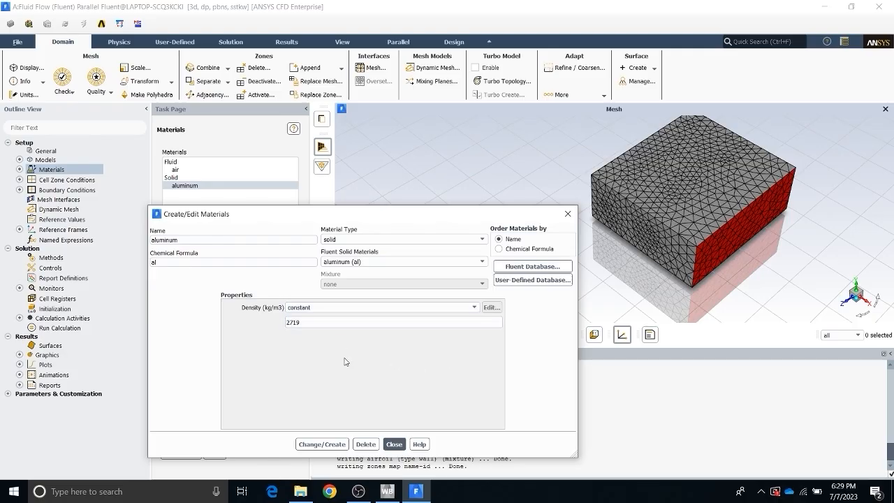
left_click(394, 444)
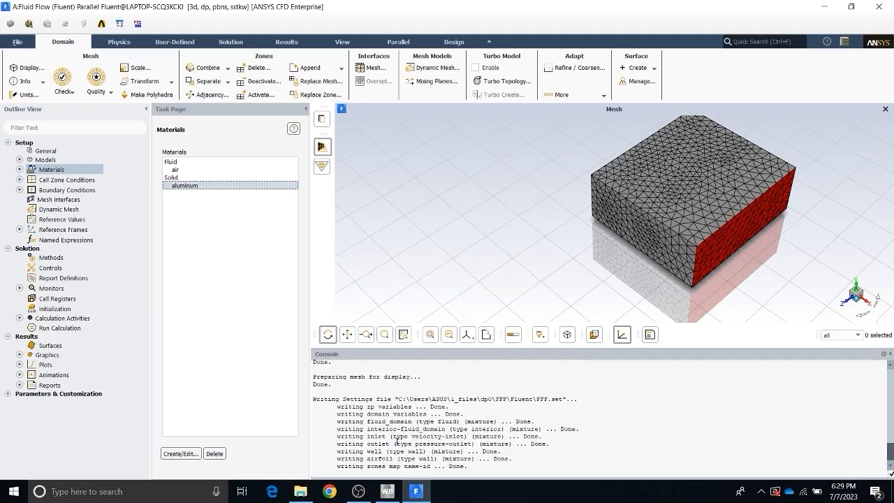
left_click(175, 170)
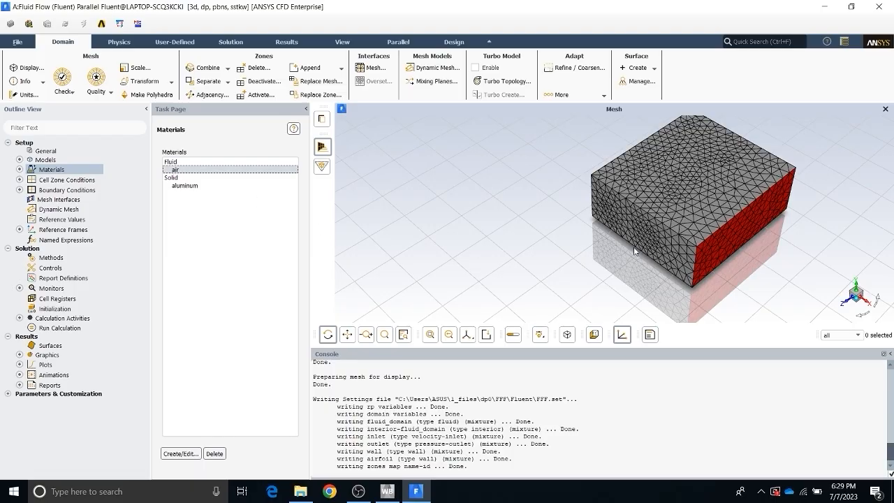
Display the Cell Zone Conditions and open the fluid_domain zone for editing.
left_click(48, 183)
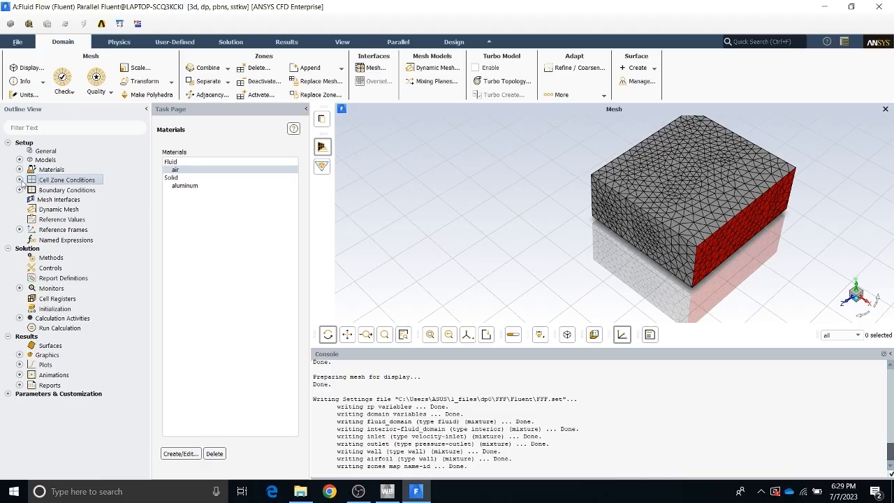
left_click(20, 179)
double_click(59, 180)
left_click(188, 173)
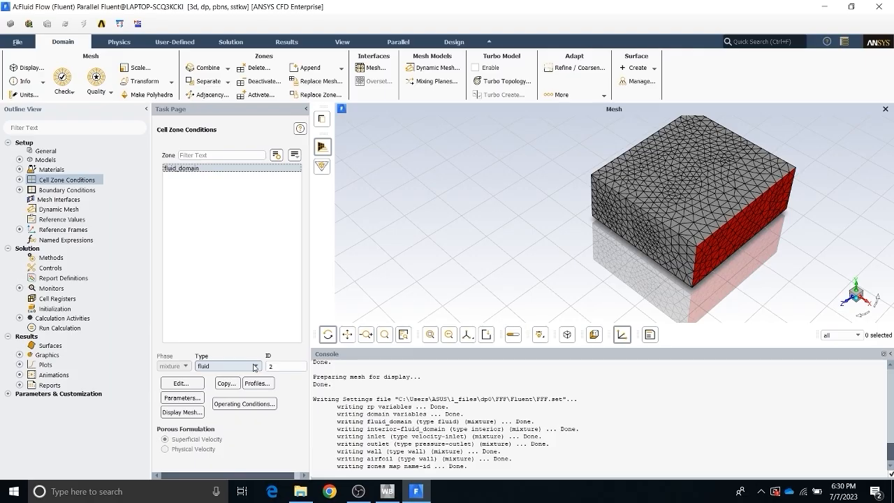
left_click(181, 382)
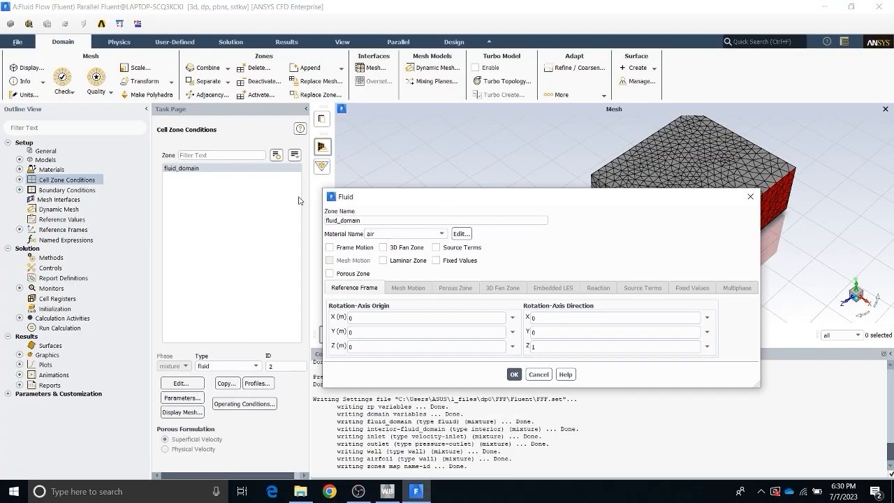
Choose air as the material of fluid_domain and review its density and viscosity properties.
left_click(442, 234)
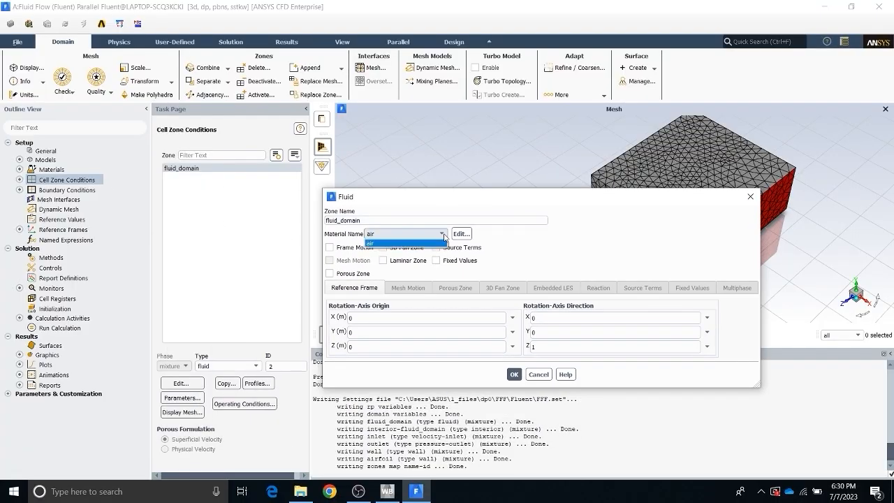
left_click(402, 243)
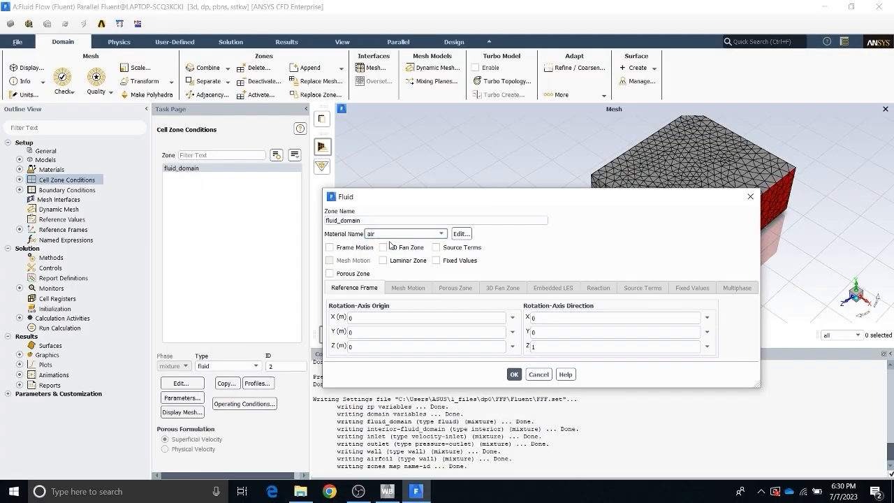
left_click(461, 234)
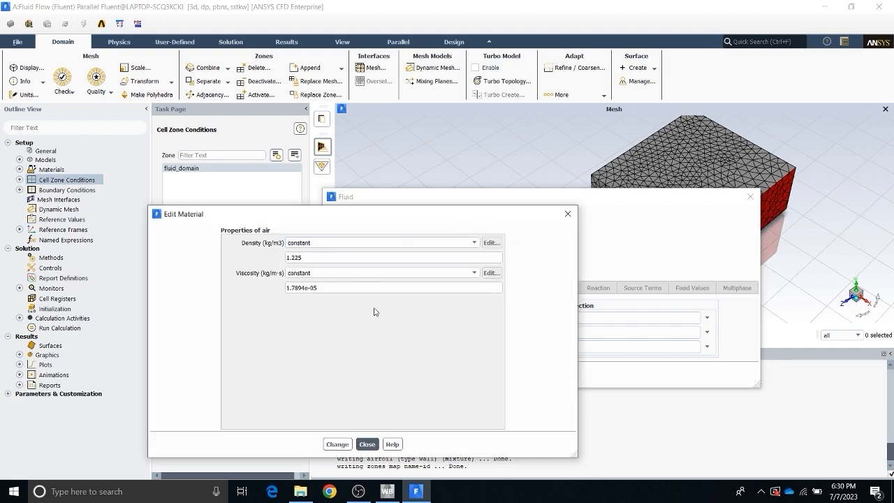
left_click(567, 214)
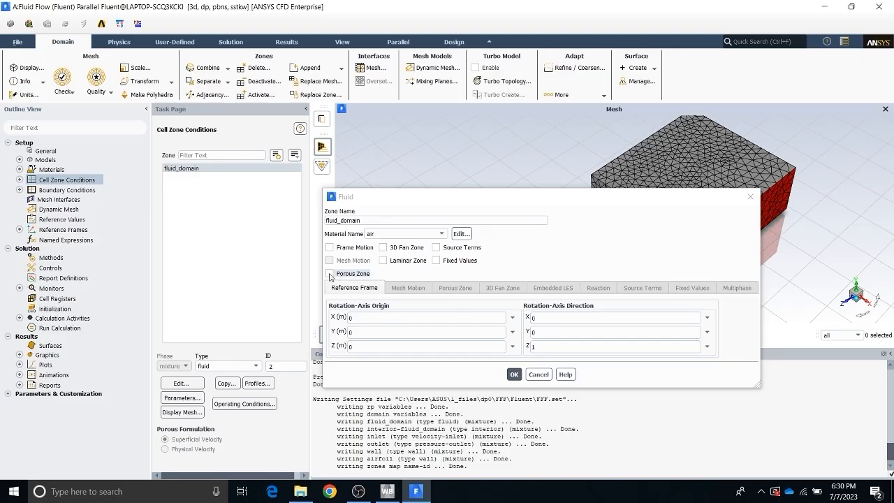
Enable the Laminar Zone and Porous Zone options for fluid_domain.
left_click(382, 260)
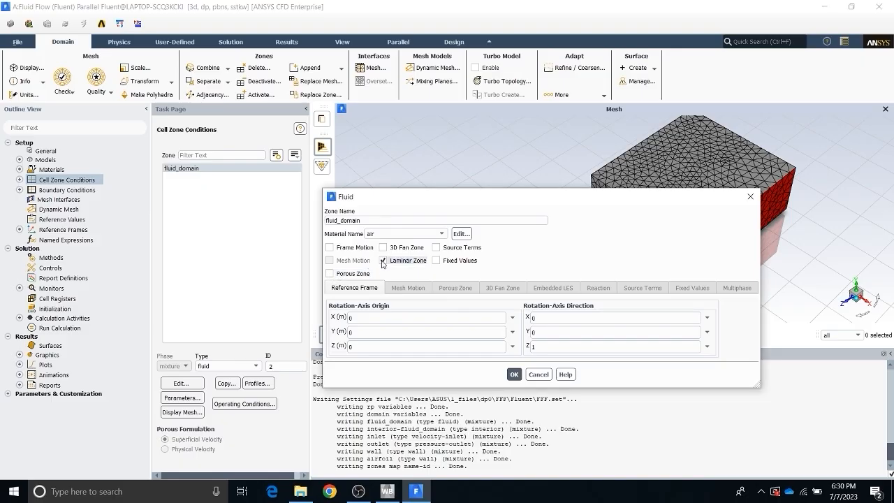
left_click(329, 273)
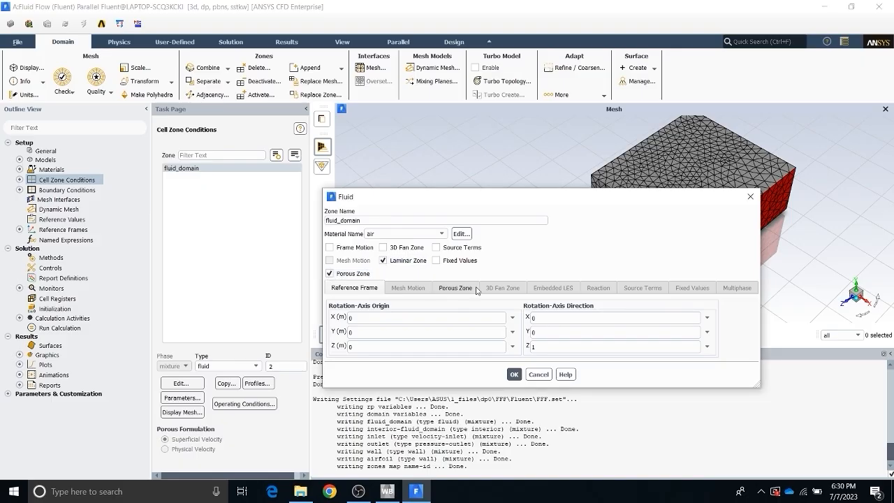
left_click(329, 273)
left_click(329, 273)
Examine the porous zone settings of fluid_domain, from the direction vectors to fluid porosity and relative viscosity.
left_click(455, 289)
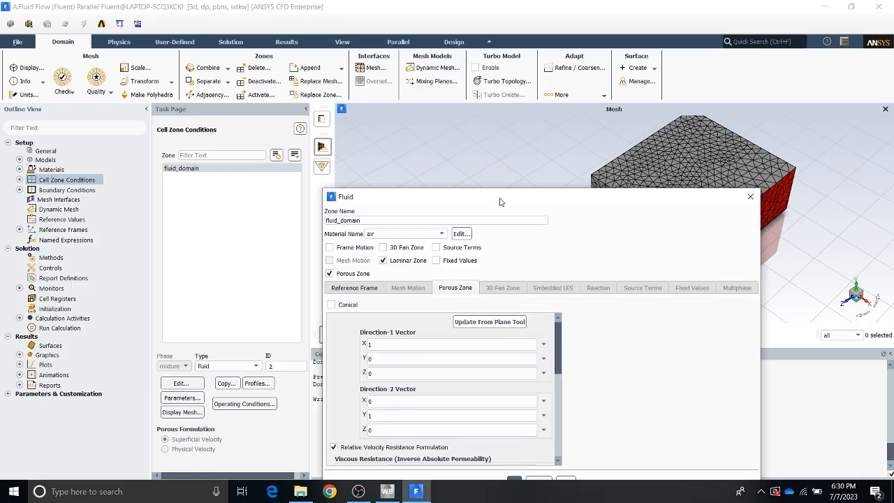
left_click_drag(502, 200, 496, 123)
scroll(461, 304, "down", 3)
scroll(460, 312, "down", 5)
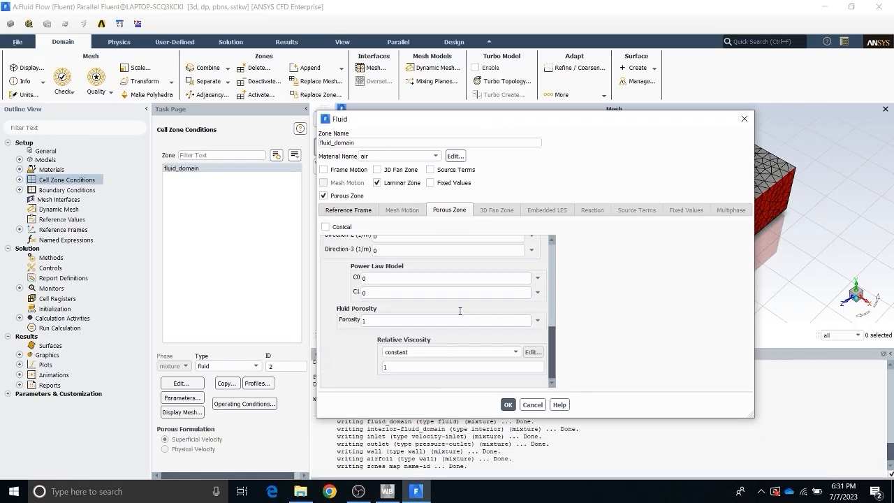
scroll(460, 311, "up", 8)
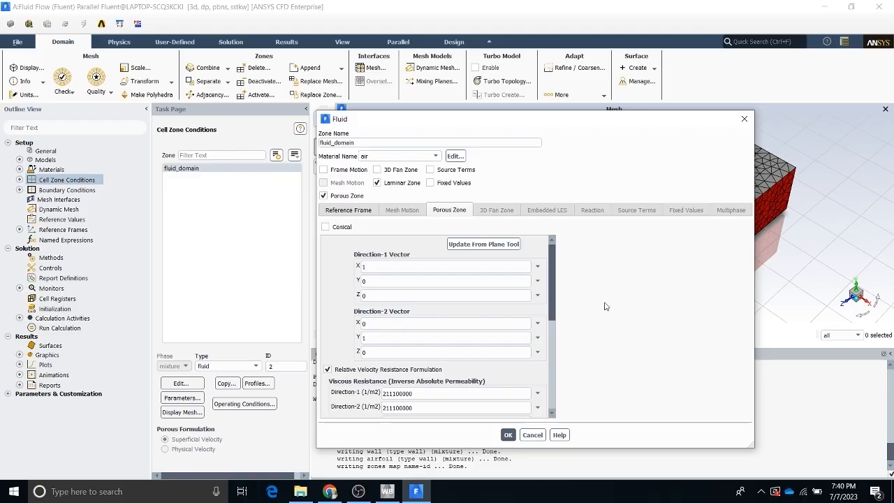
Enable Frame Motion for fluid_domain to review its reference frame, rotational and translational velocity settings, and switch it off again.
left_click(347, 170)
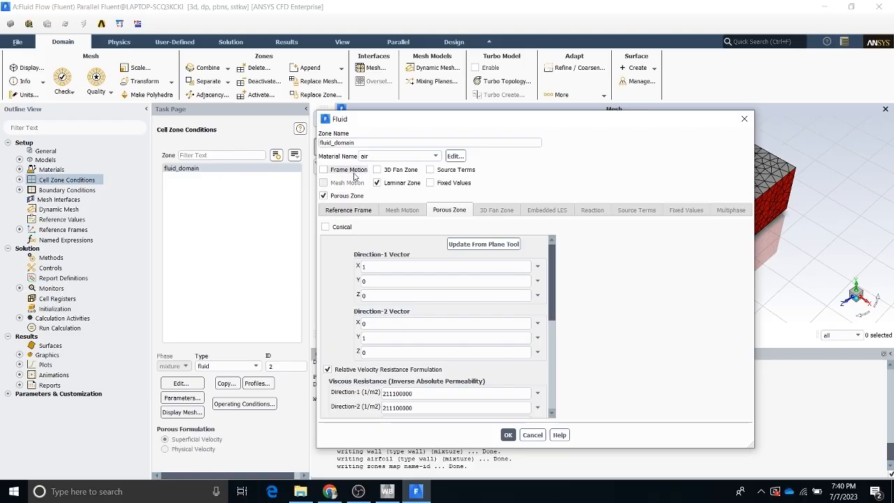
left_click(347, 210)
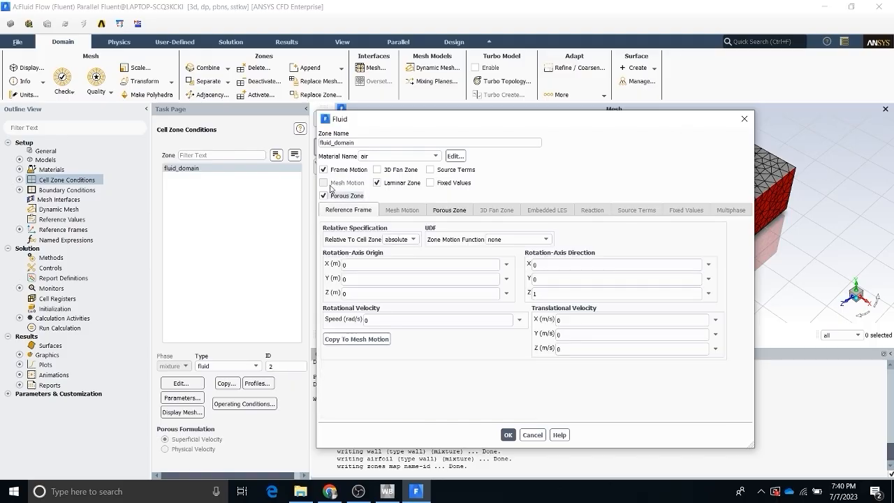
left_click(327, 170)
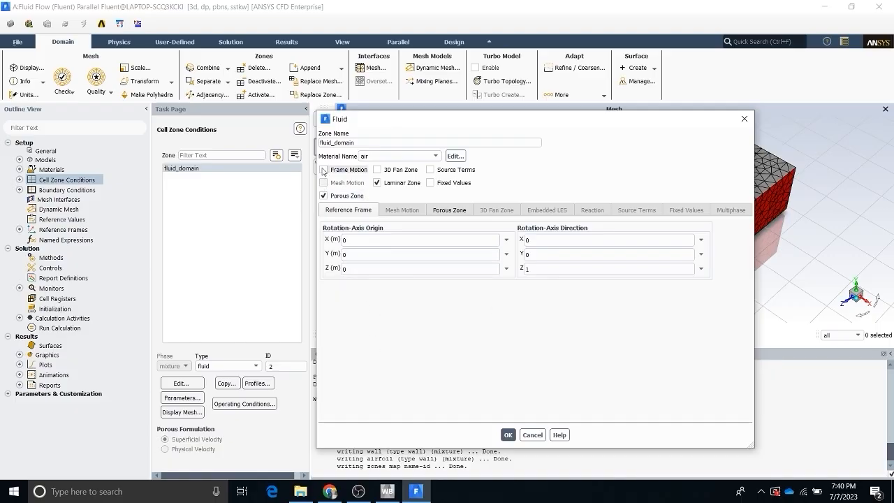
left_click(323, 171)
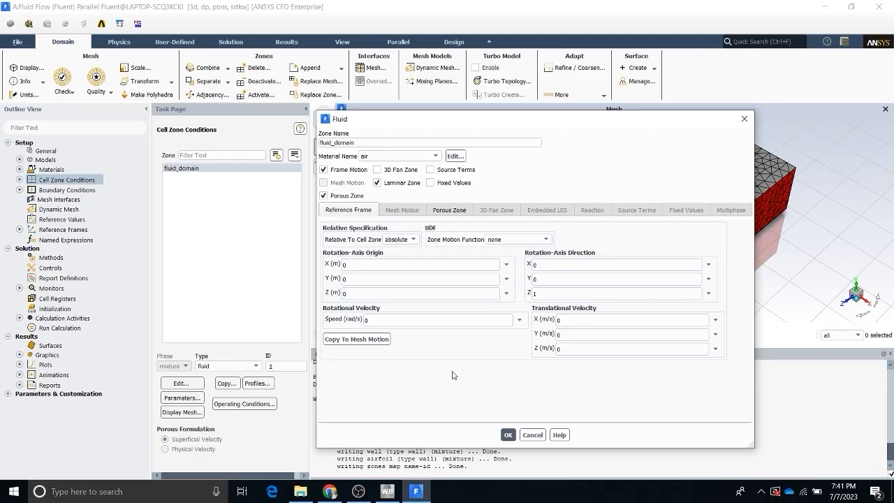
left_click(324, 170)
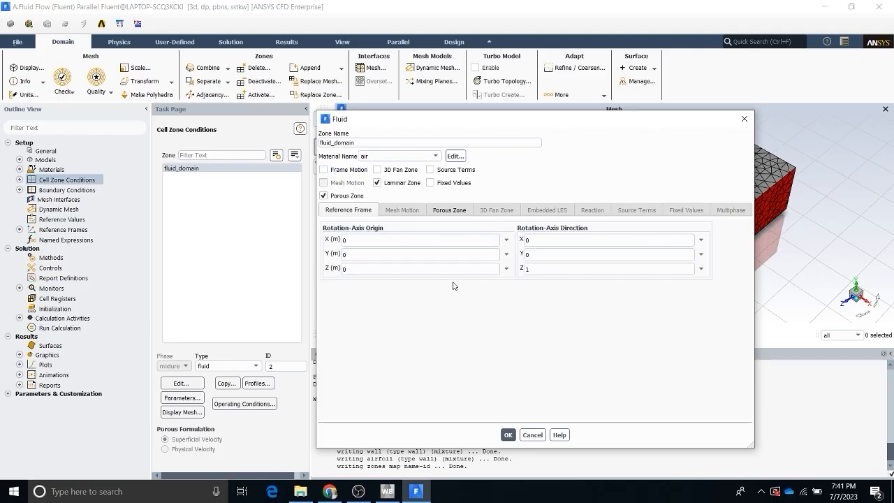
Review the porous zone direction vectors and the viscous and inertial resistance settings of fluid_domain.
left_click(448, 210)
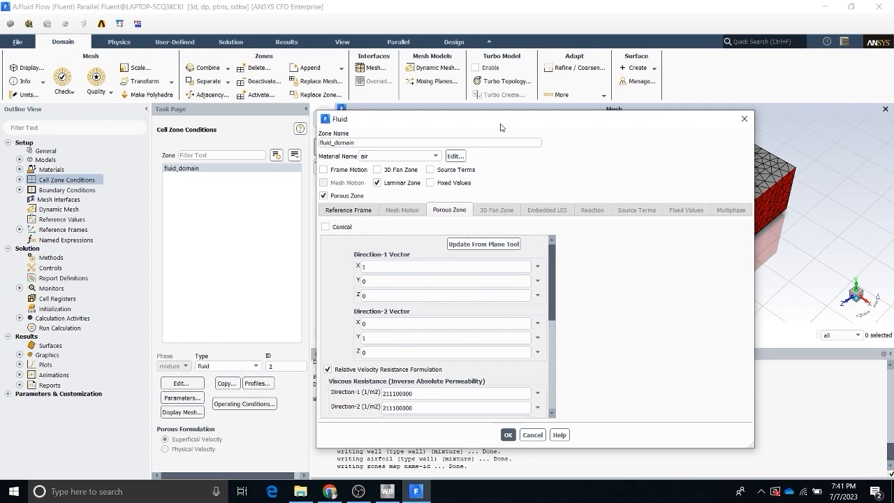
left_click_drag(500, 133, 345, 120)
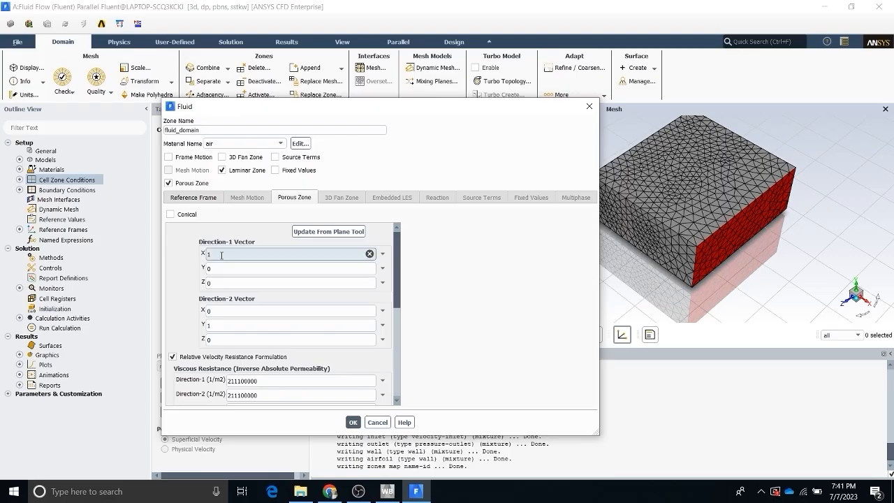
left_click_drag(337, 108, 310, 105)
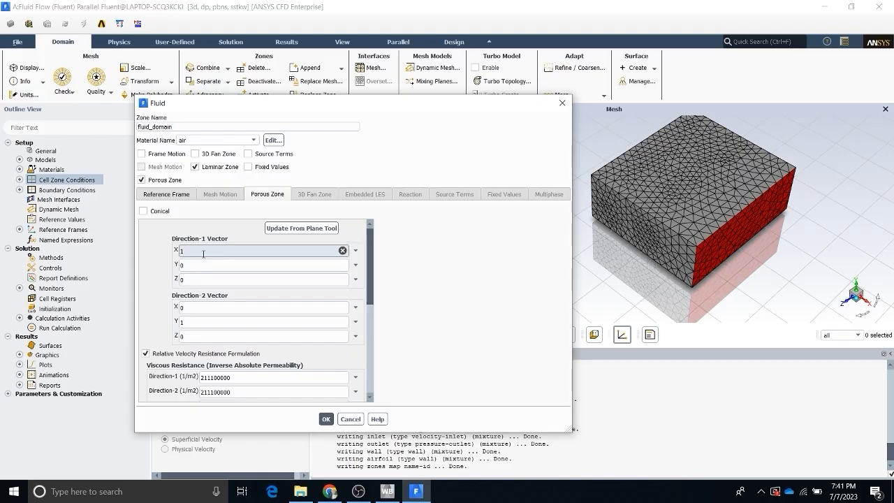
scroll(342, 308, "down", 3)
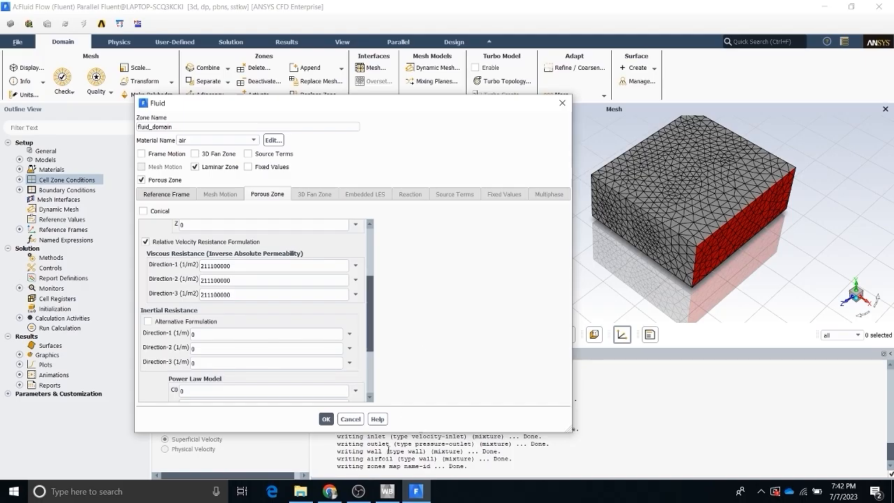
Switch to Chrome and read the porous media momentum equations in the ANSYS FLUENT User's Guide.
left_click(329, 491)
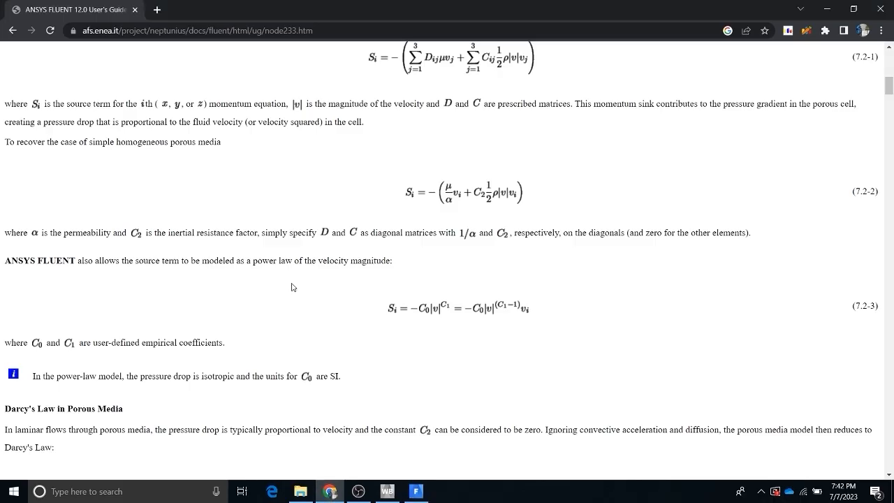
scroll(293, 287, "up", 10)
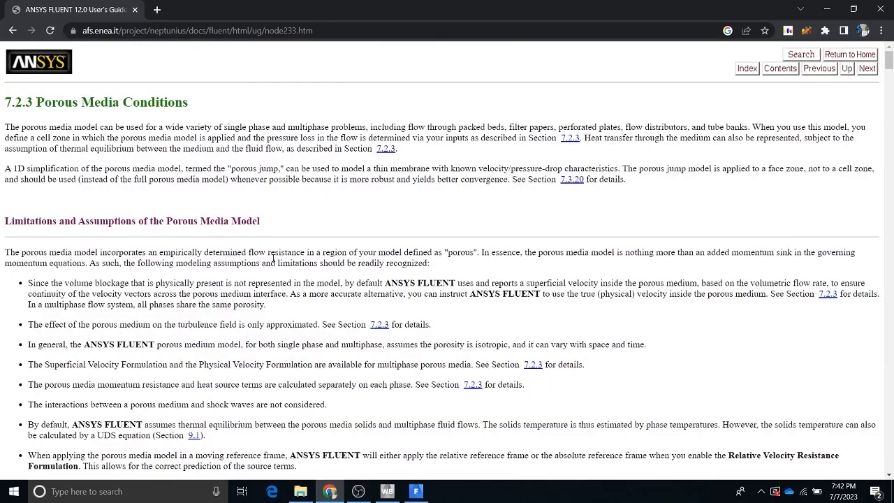
scroll(227, 217, "down", 9)
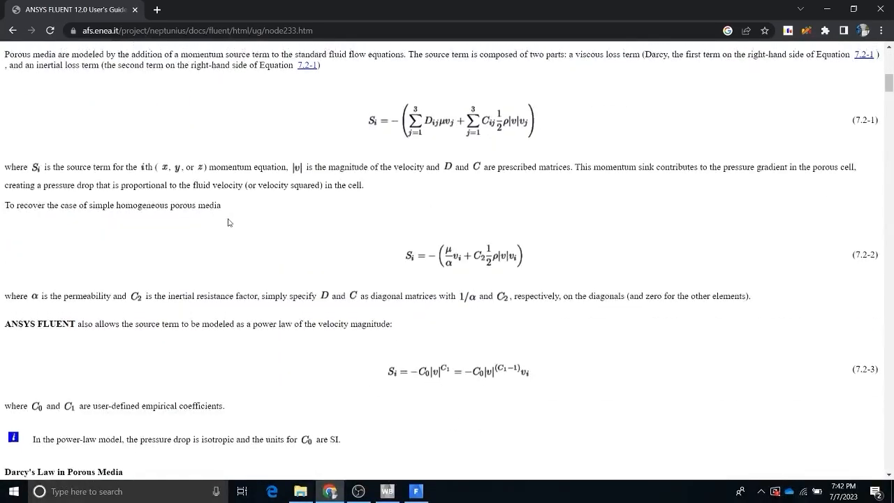
scroll(285, 269, "up", 2)
scroll(391, 363, "down", 1)
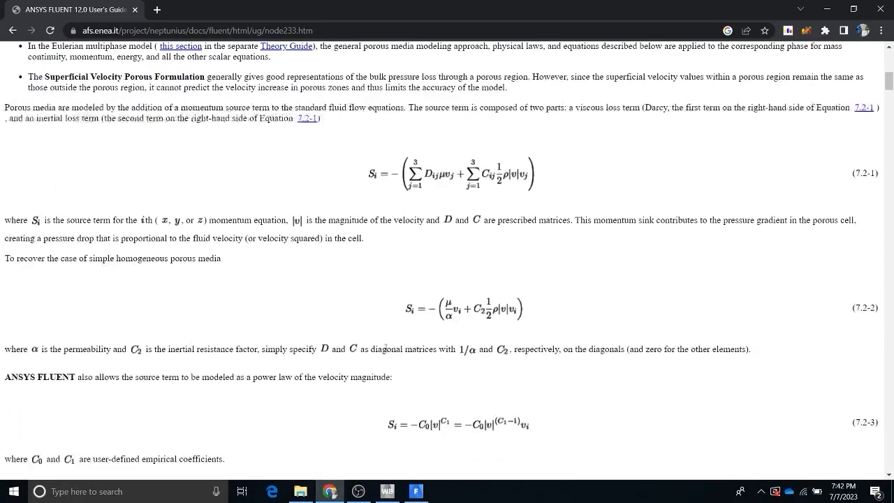
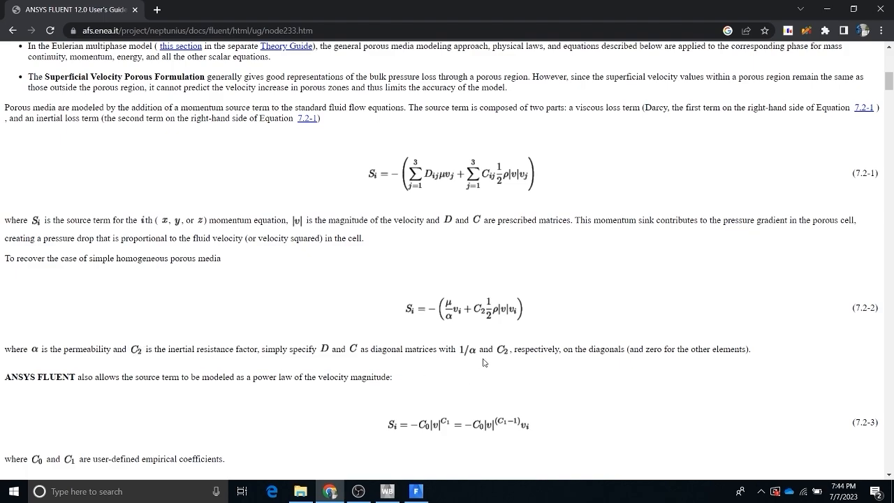
Return to Fluent and examine fluid_domain's viscous and inertial resistances, power law coefficients, fluid porosity and relative viscosity.
left_click(417, 491)
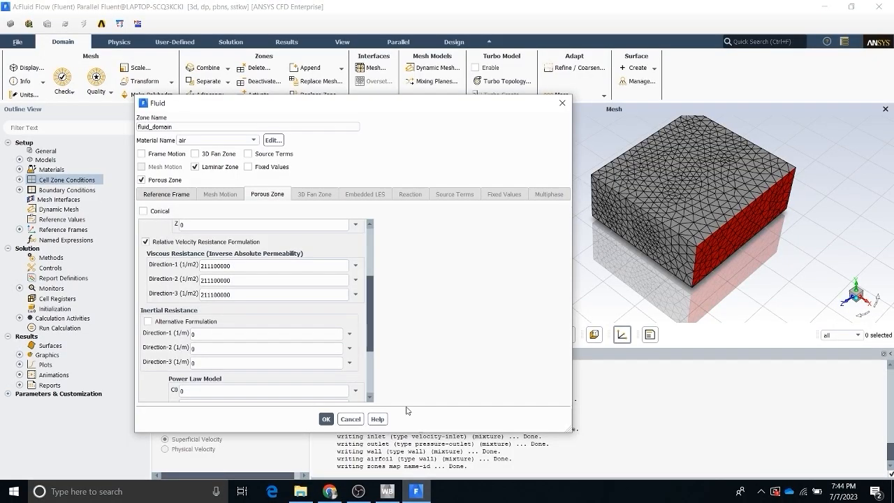
left_click(211, 281)
scroll(183, 341, "down", 1)
scroll(170, 345, "down", 2)
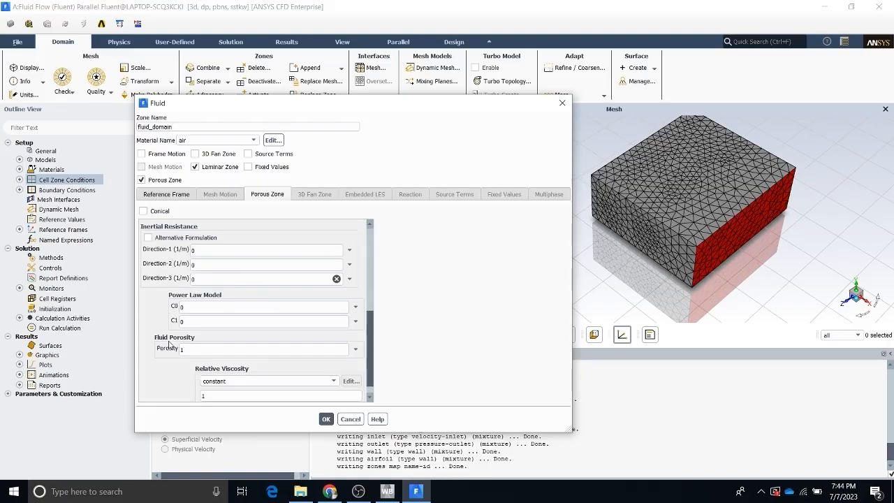
scroll(162, 358, "up", 3)
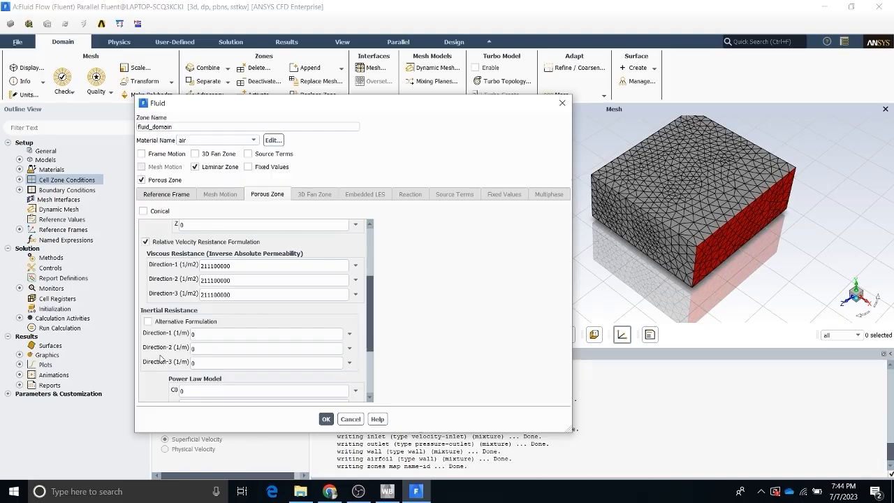
left_click(225, 294)
scroll(279, 307, "down", 4)
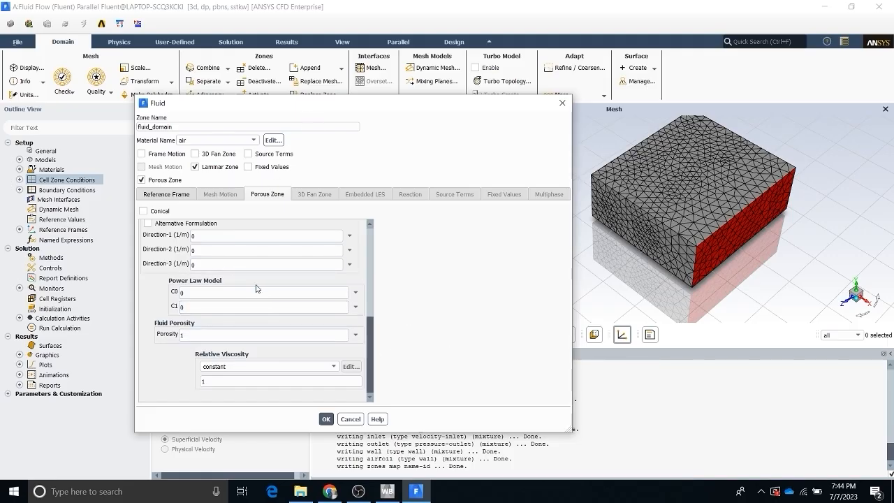
Disable the Porous Zone option for fluid_domain and apply the cell zone settings.
left_click(142, 180)
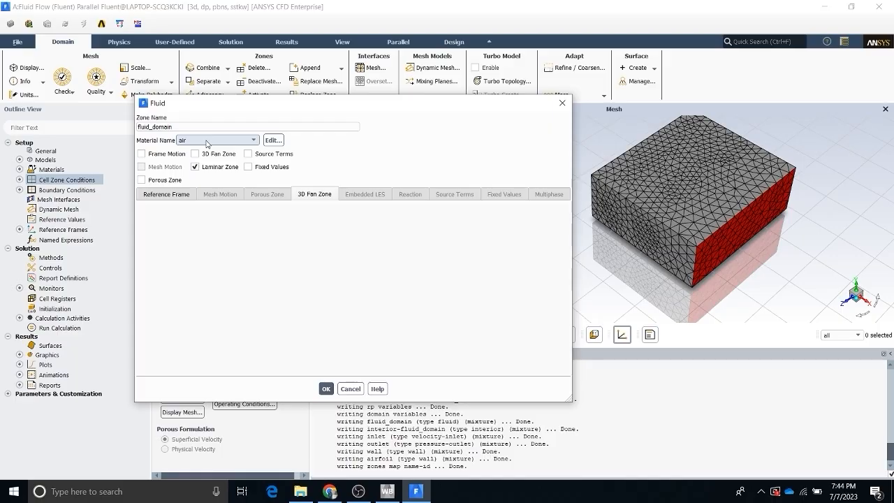
left_click(173, 127)
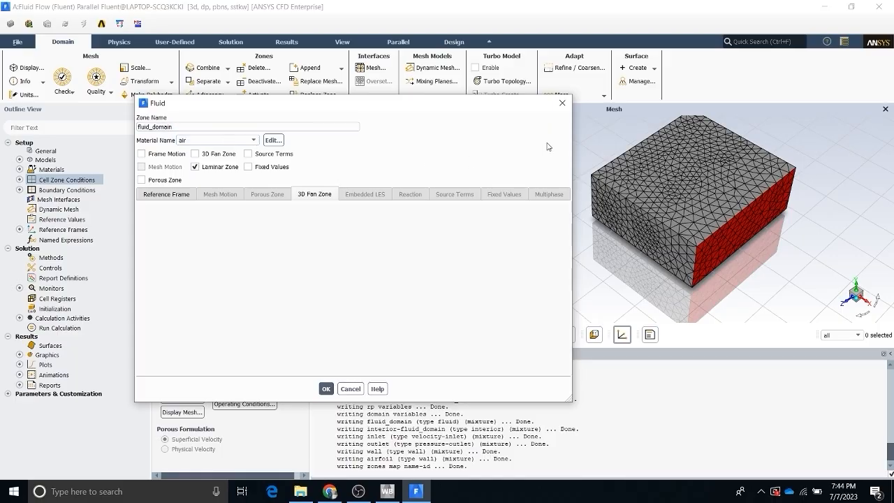
left_click(326, 389)
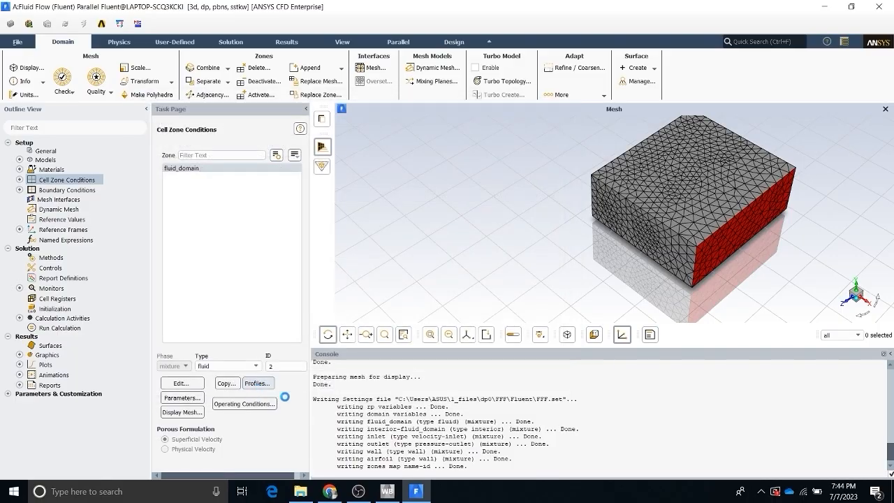
Change fluid_domain's zone type to solid with aluminum as material, toggling Frame Motion on and off to view its settings.
left_click(239, 366)
left_click(224, 384)
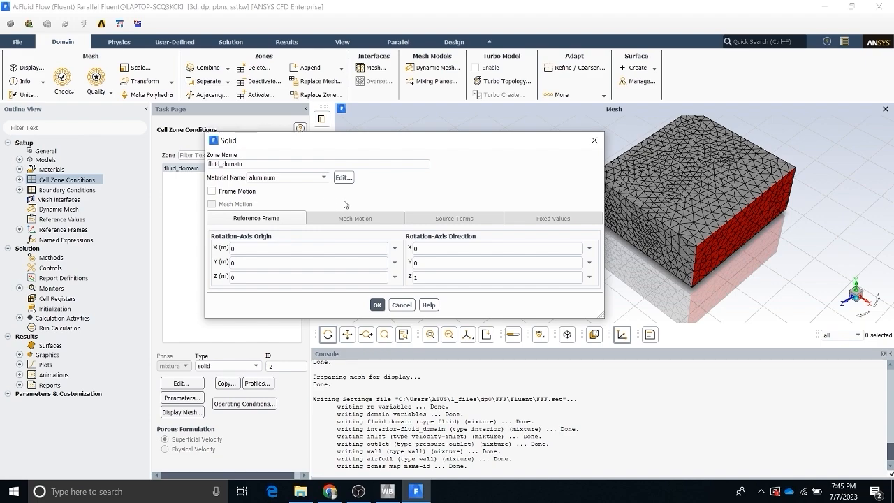
left_click(212, 191)
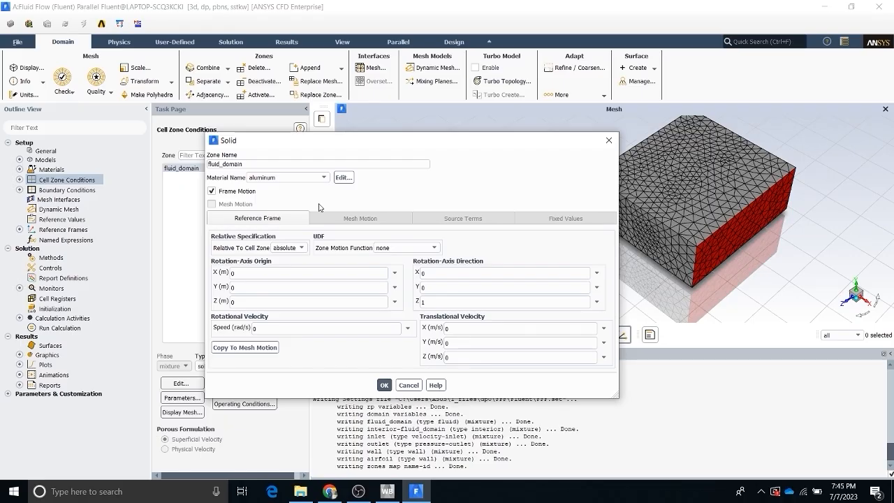
left_click(211, 191)
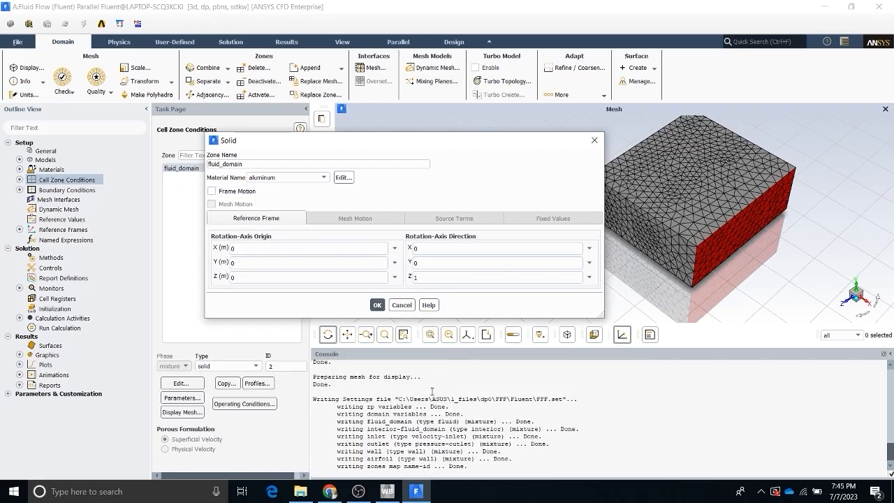
left_click(377, 305)
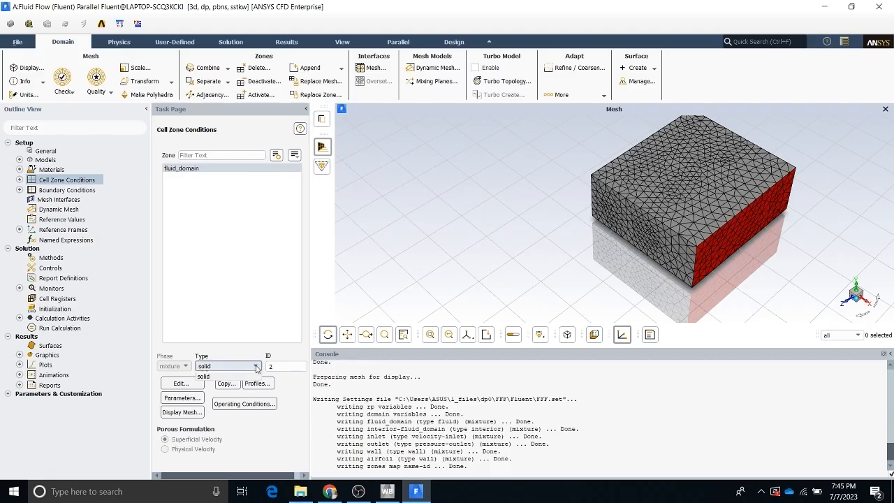
Set fluid_domain's zone type back to fluid and accept air with all zone options off.
left_click(257, 366)
left_click(237, 375)
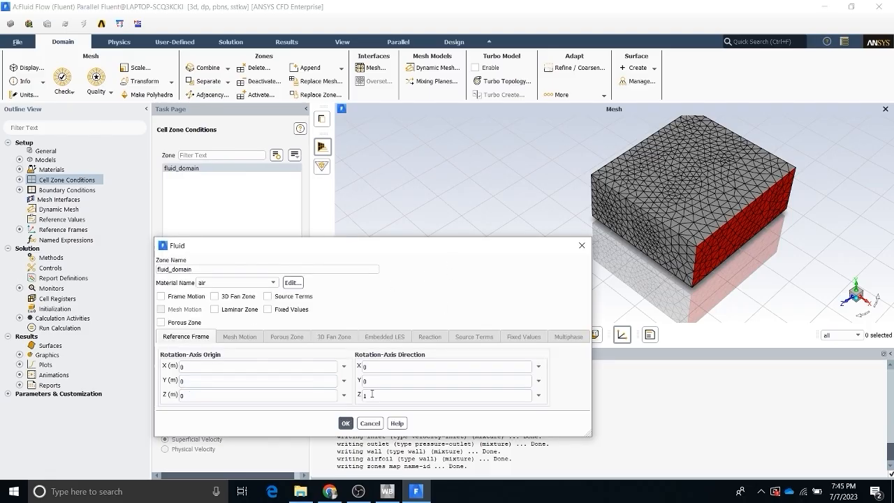
left_click(345, 423)
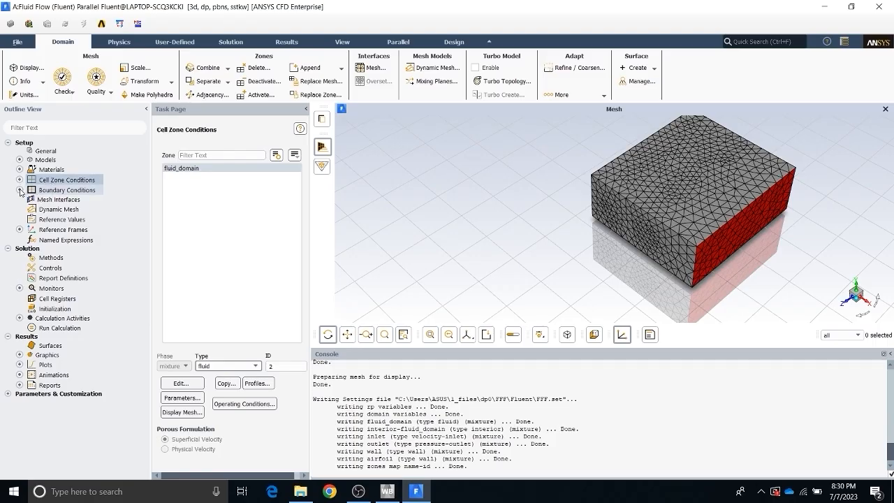
Display the Boundary Conditions and open the inlet velocity-inlet zone for editing.
left_click(19, 190)
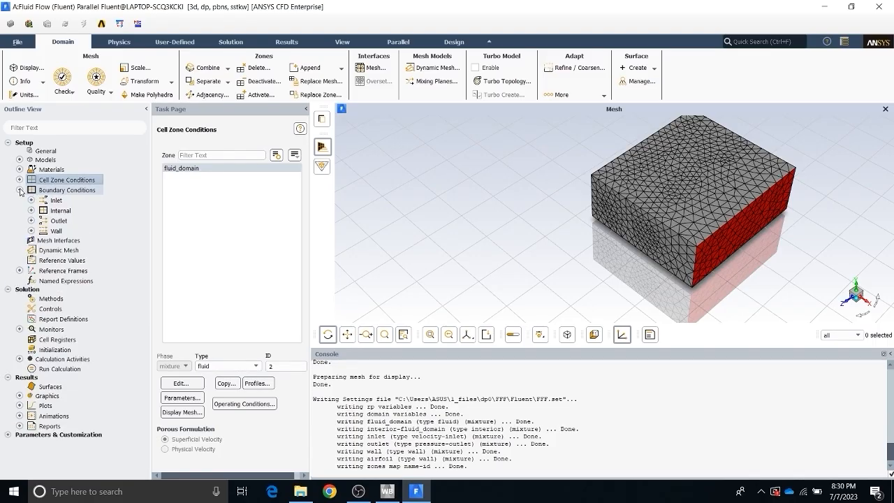
double_click(55, 191)
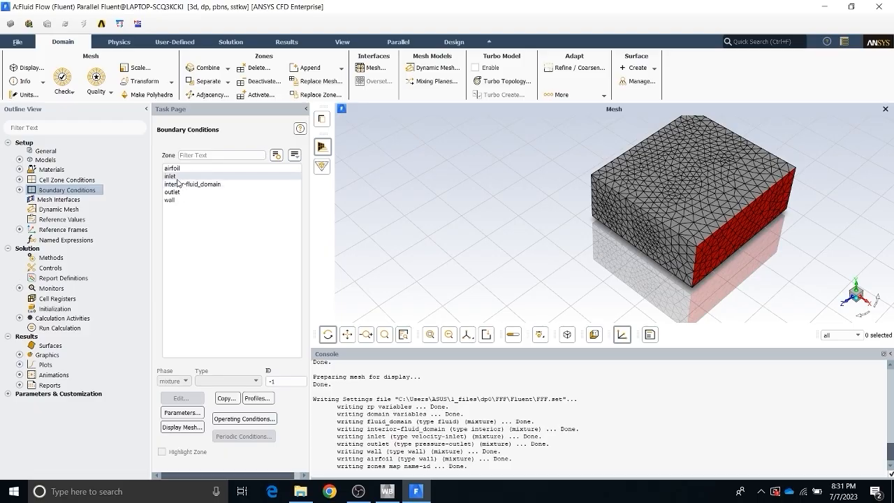
left_click(176, 179)
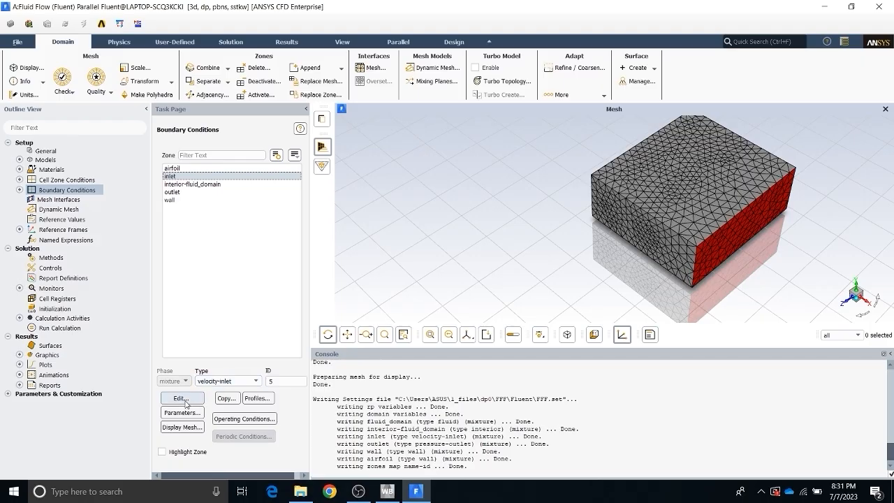
left_click(185, 402)
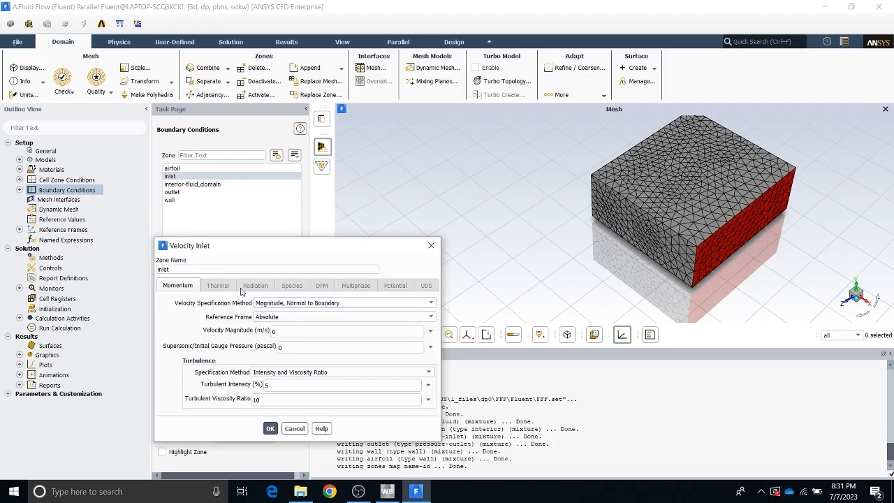
left_click_drag(268, 251, 321, 197)
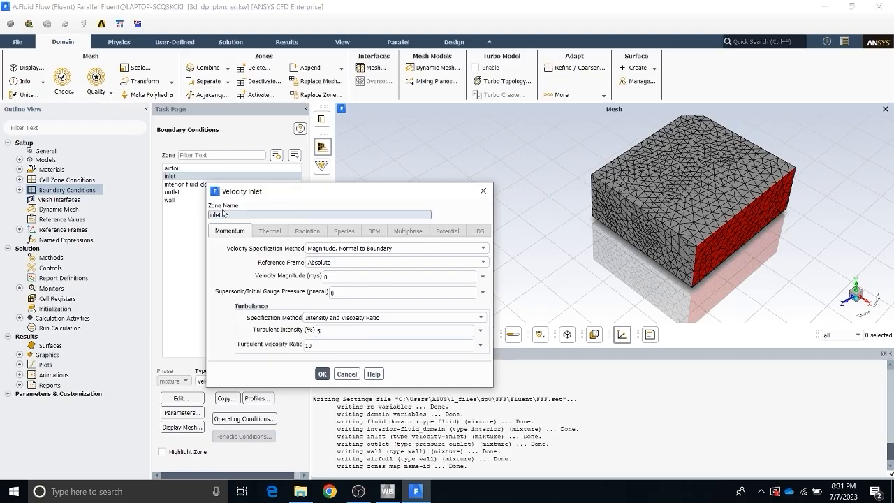
Expand the Models list to check the active models and open the inlet's velocity magnitude for editing.
left_click(19, 160)
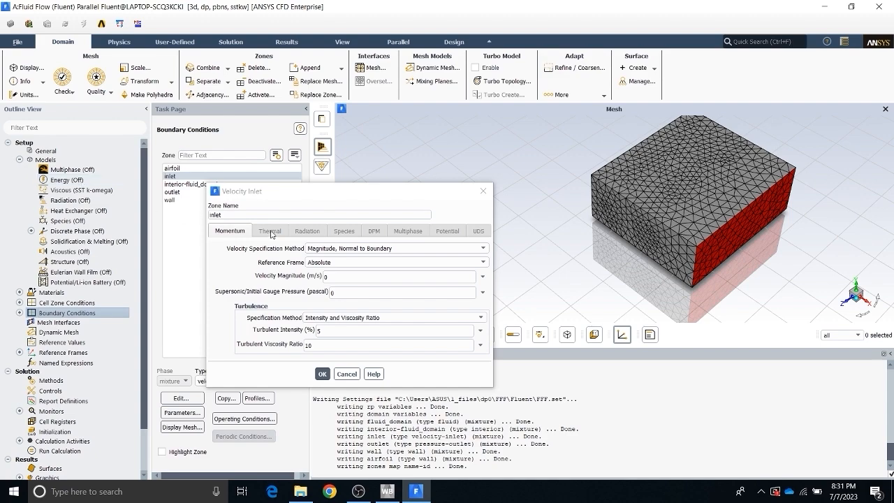
left_click(346, 276)
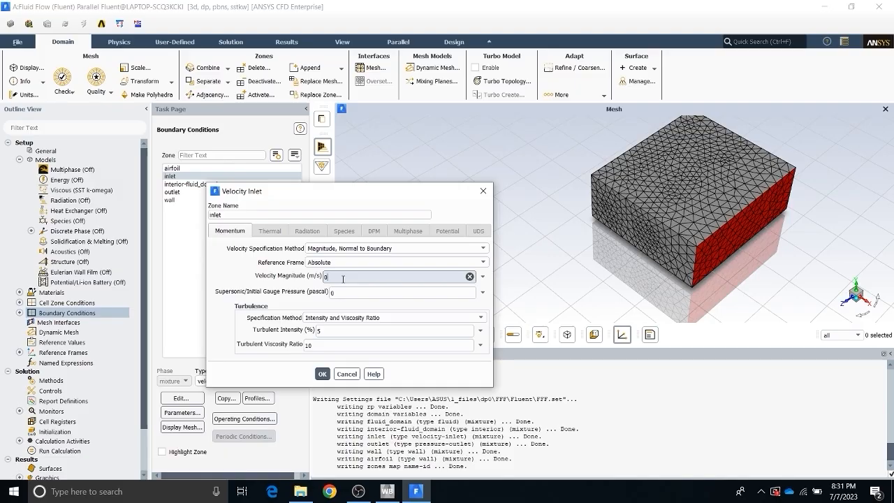
Set the inlet's velocity magnitude to 40 m/s and apply the velocity-inlet settings.
key("BackSpace")
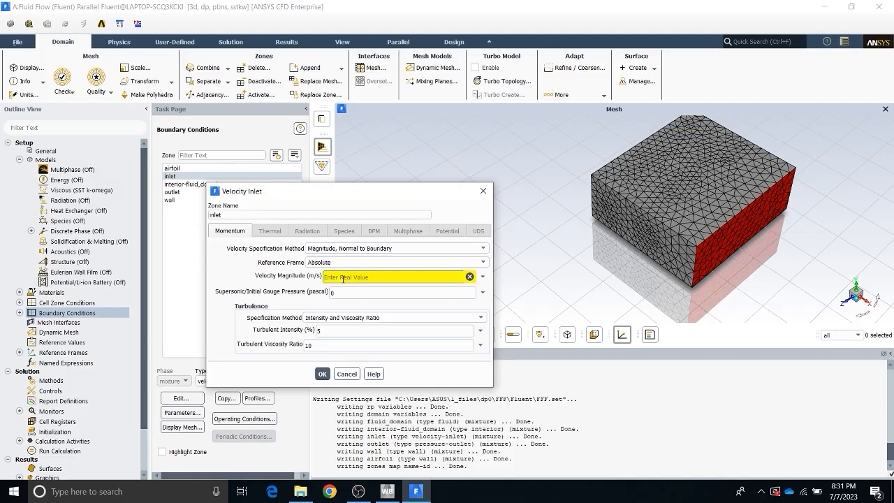
type("40")
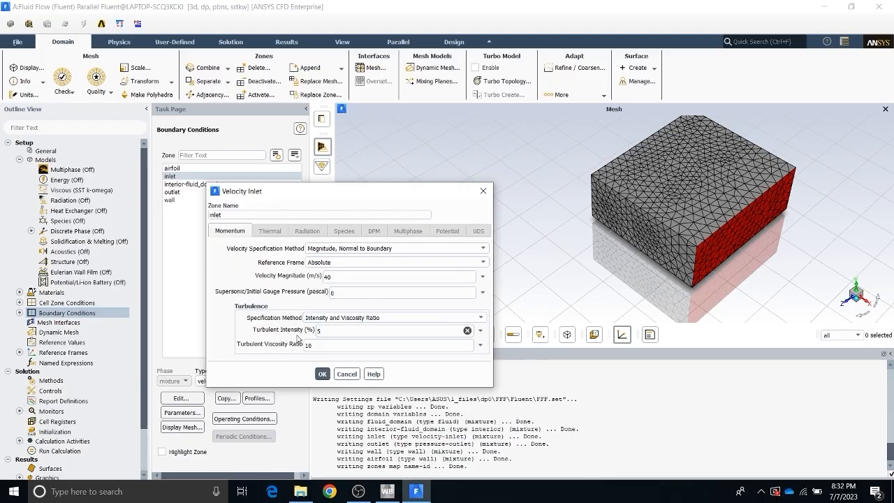
left_click(322, 374)
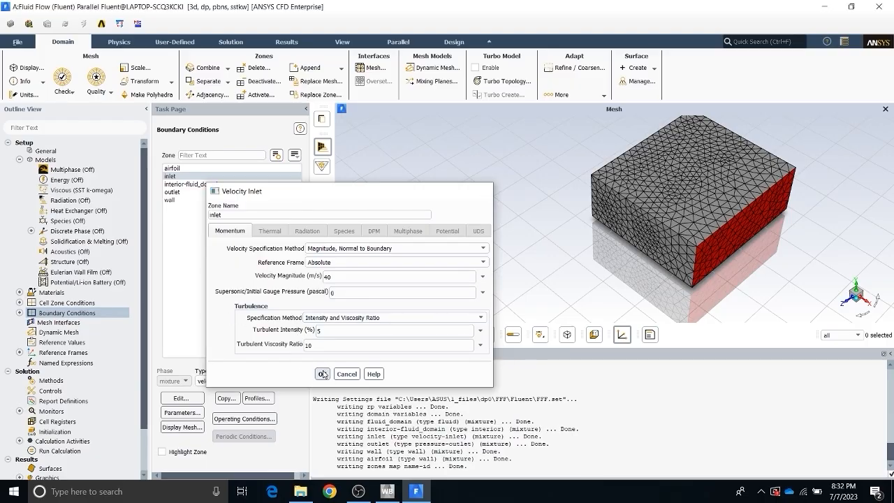
Check the outlet zone's pressure-outlet conditions and accept them with a gauge pressure of 0 Pa.
left_click(176, 191)
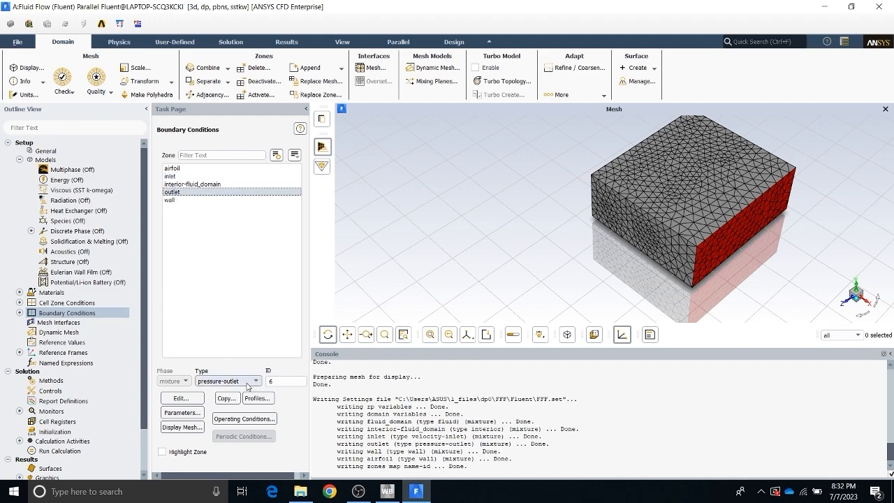
left_click(179, 398)
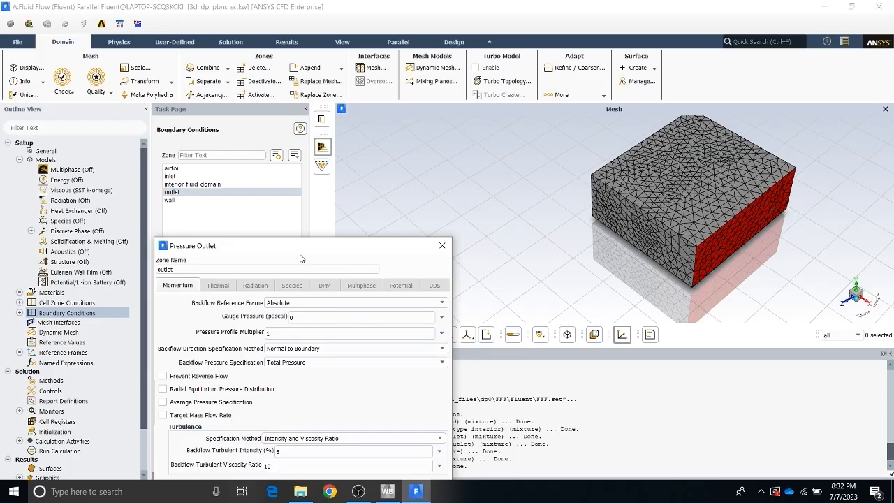
left_click_drag(285, 250, 427, 173)
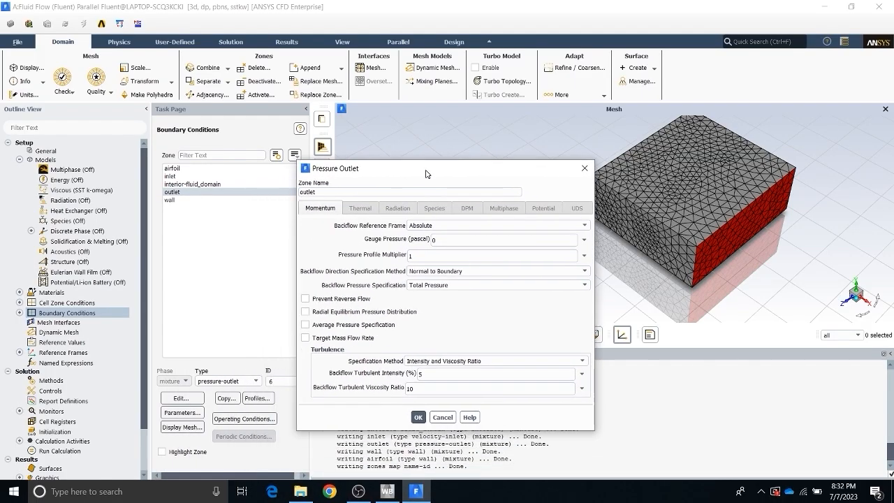
left_click(442, 239)
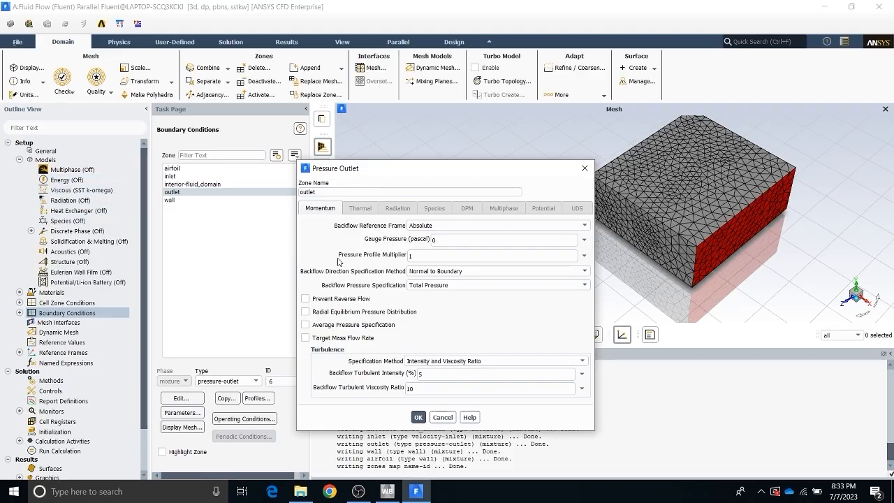
left_click(419, 417)
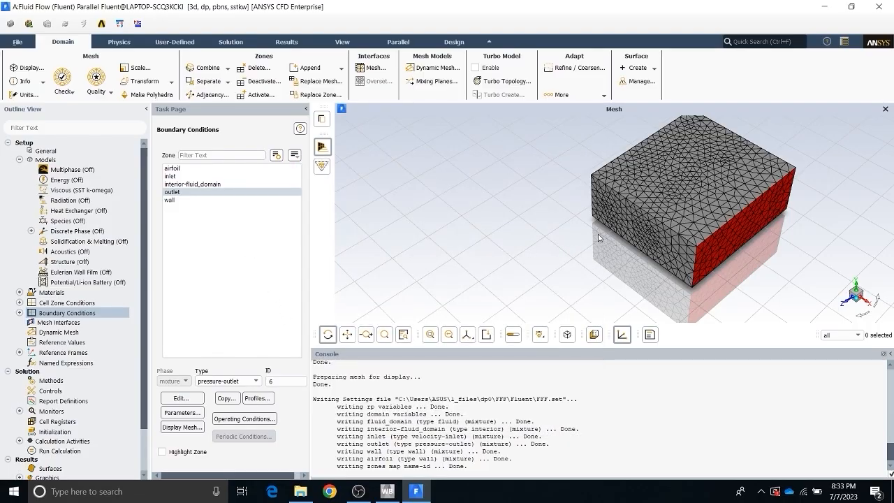
scroll(633, 251, "down", 5)
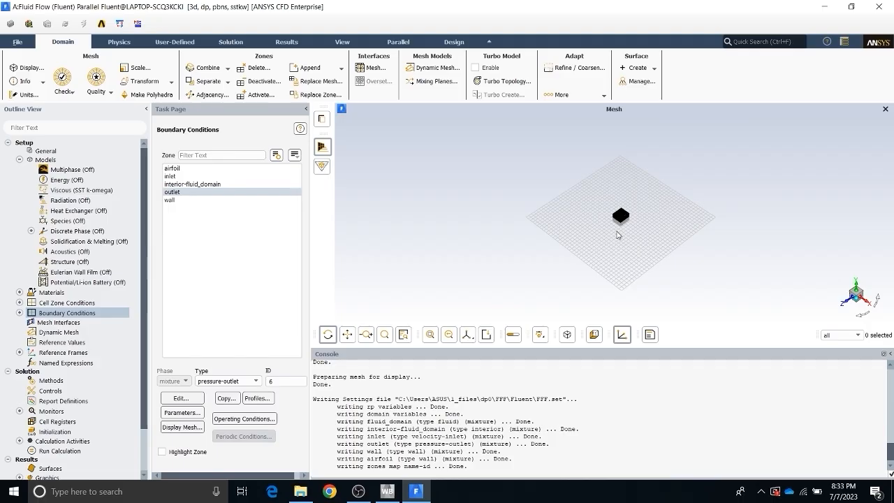
scroll(616, 209, "up", 2)
scroll(617, 209, "up", 3)
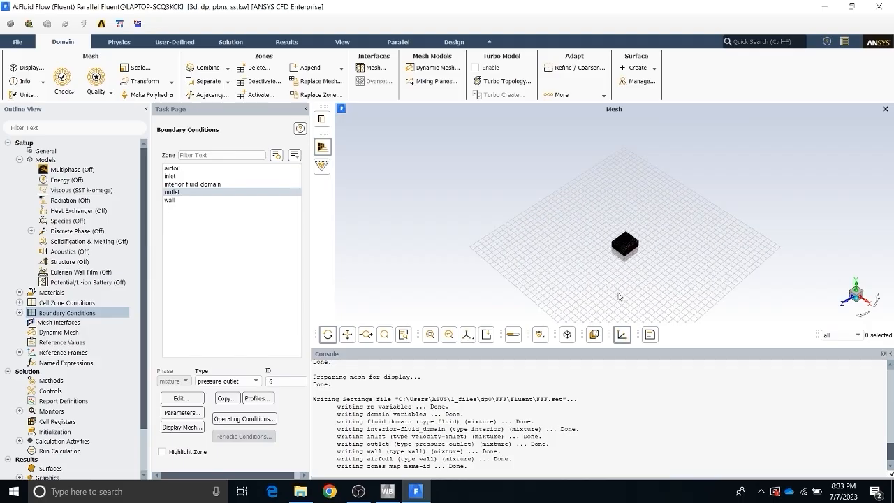
scroll(619, 296, "up", 1)
scroll(618, 296, "up", 1)
scroll(574, 203, "up", 2)
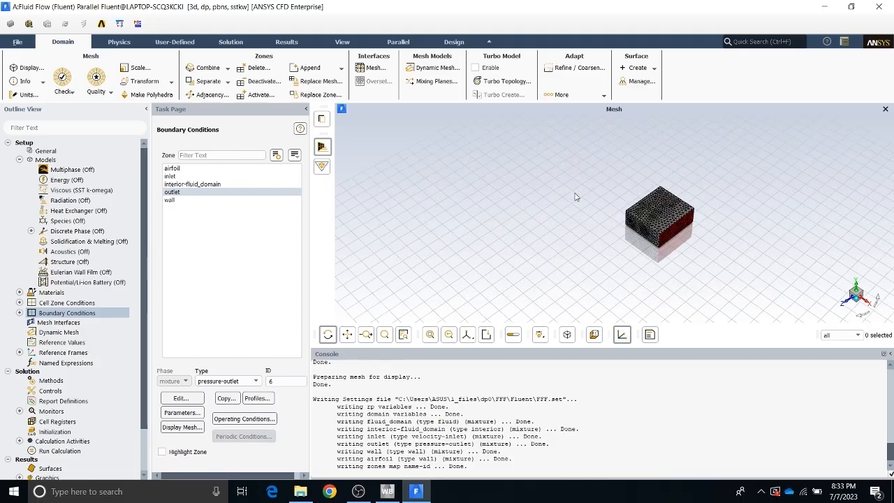
scroll(750, 213, "up", 1)
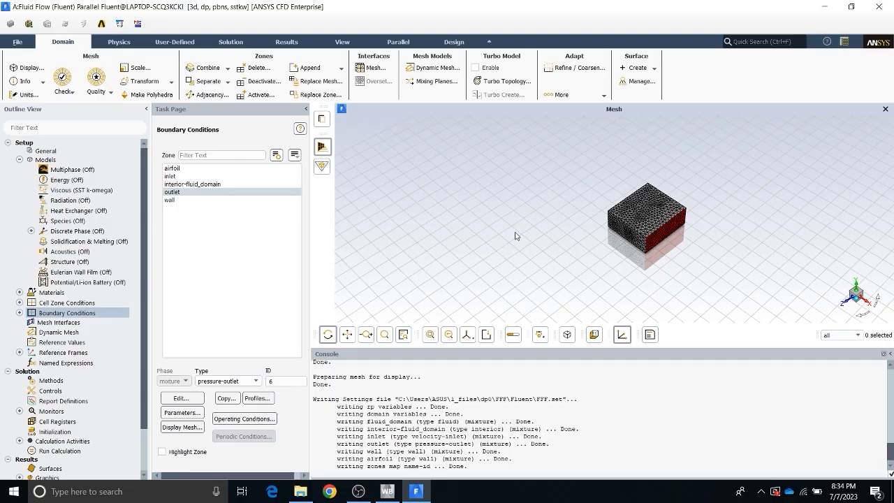
Change the inlet zone's type to mass-flow-inlet and accept a mass flow rate of 1 kg/s.
left_click(171, 176)
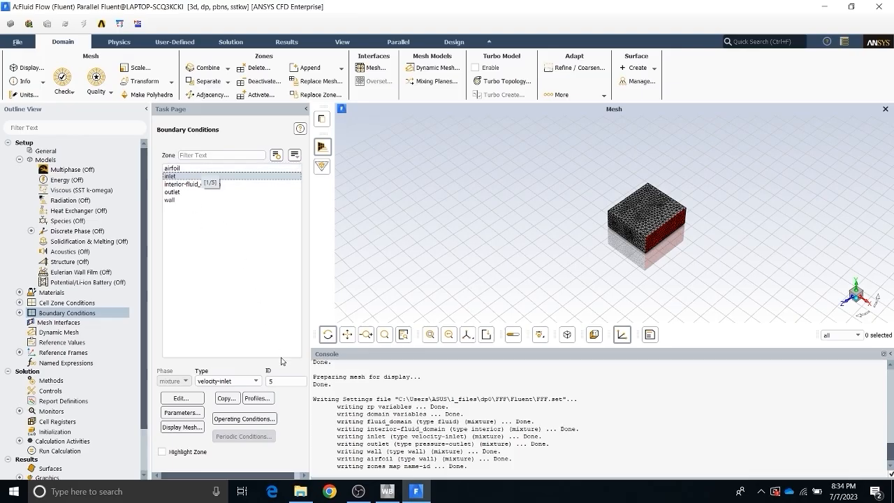
left_click(247, 380)
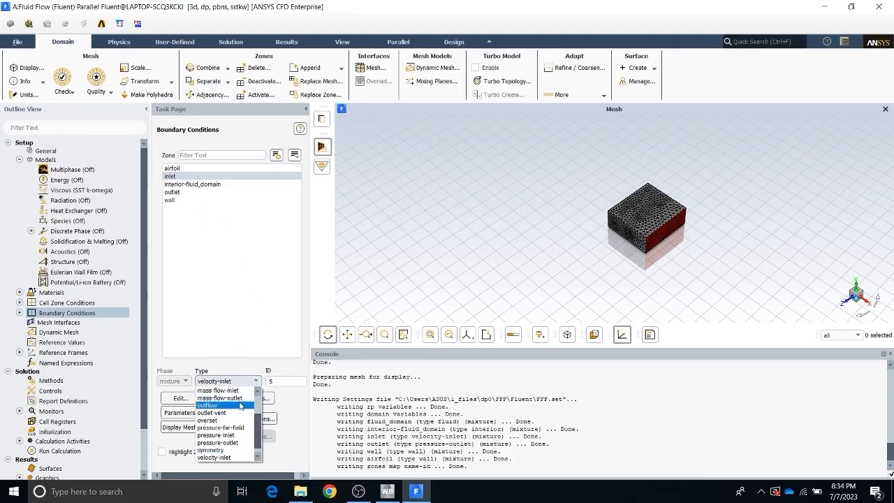
scroll(237, 408, "up", 1)
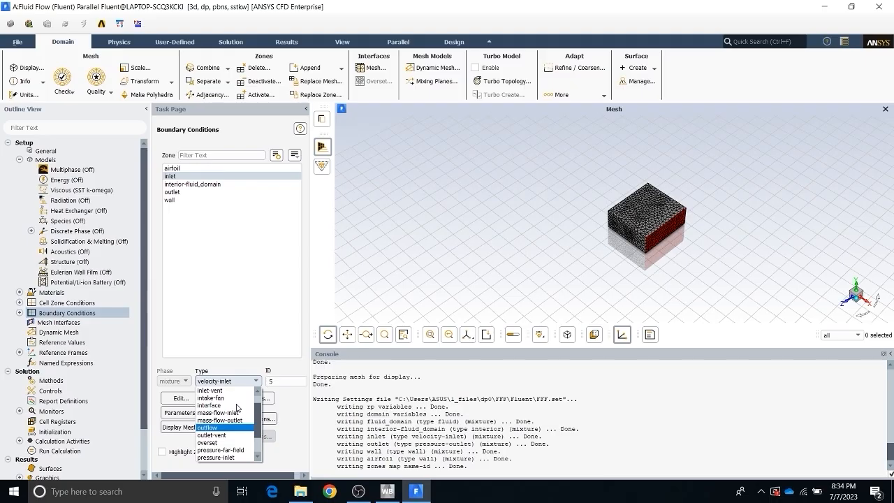
scroll(237, 408, "up", 1)
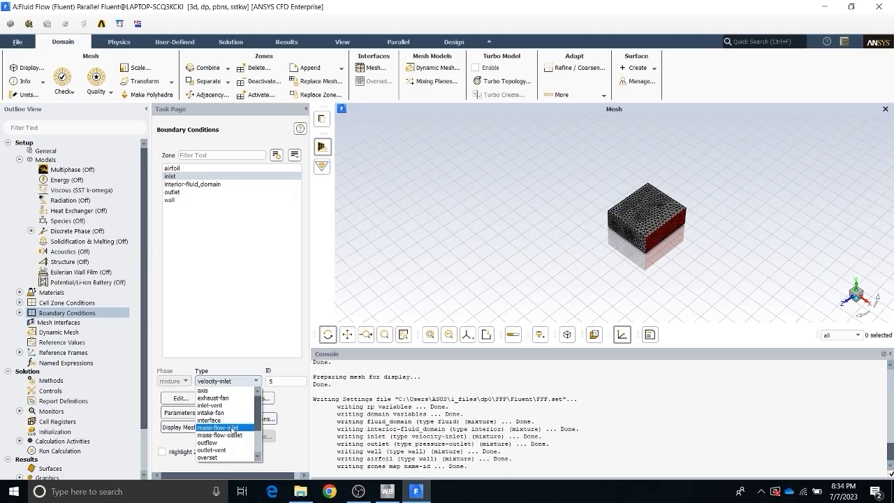
left_click(234, 427)
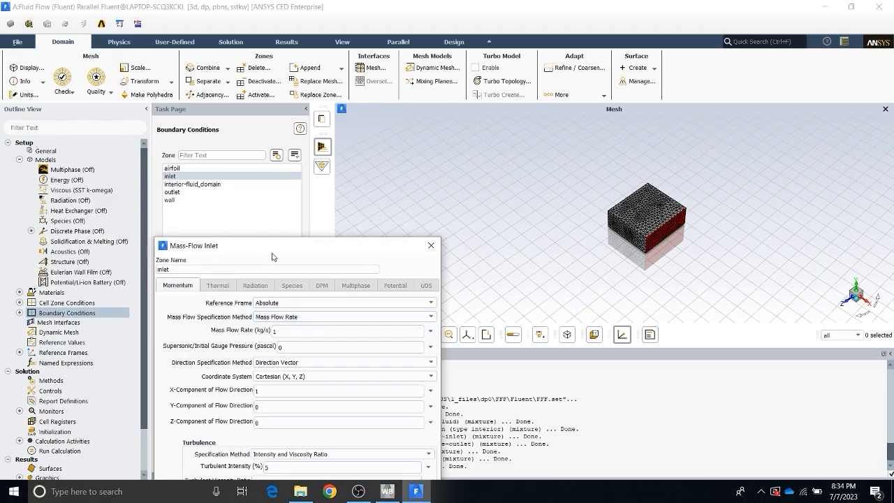
left_click_drag(273, 250, 332, 193)
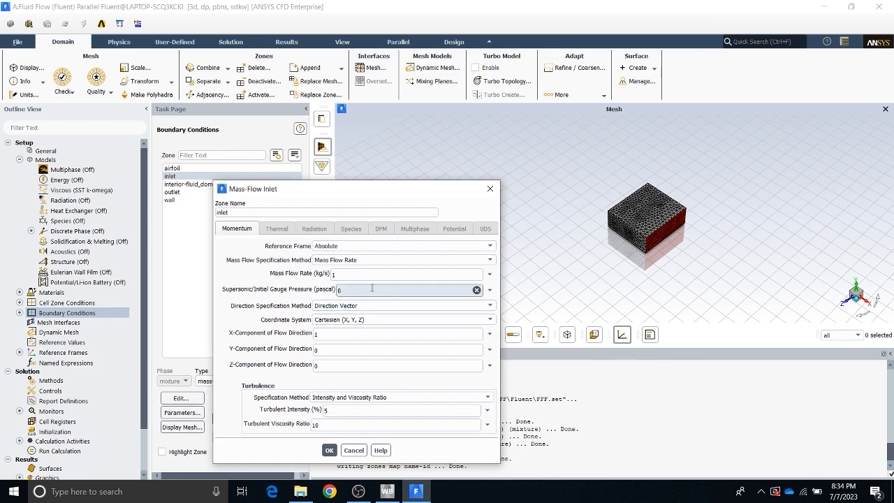
left_click(362, 275)
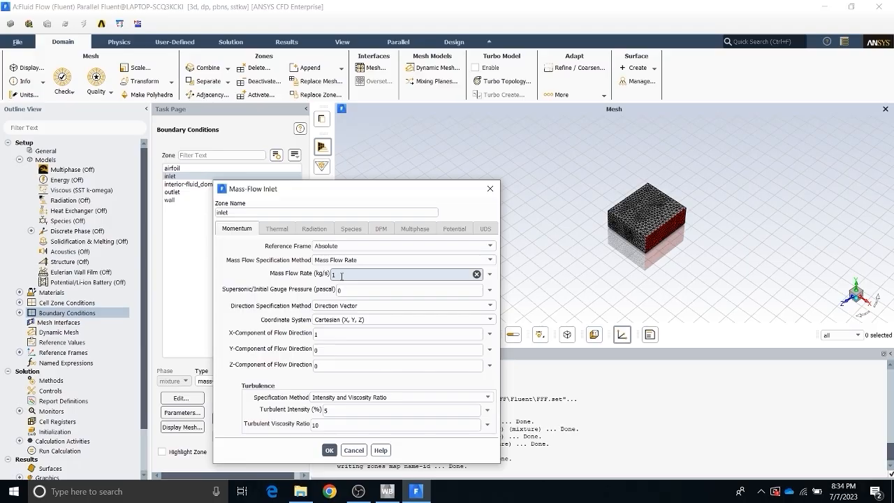
left_click(328, 450)
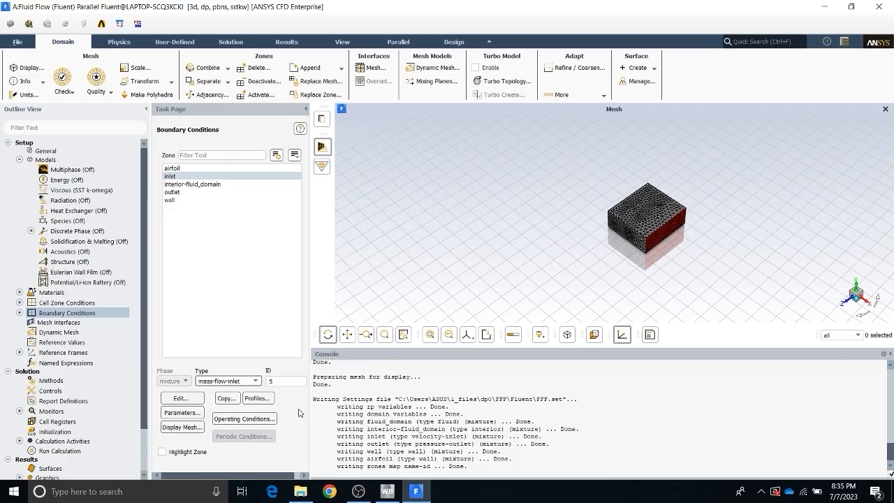
Switch the inlet zone's type back to velocity-inlet with a velocity magnitude of 40 m/s.
left_click(236, 381)
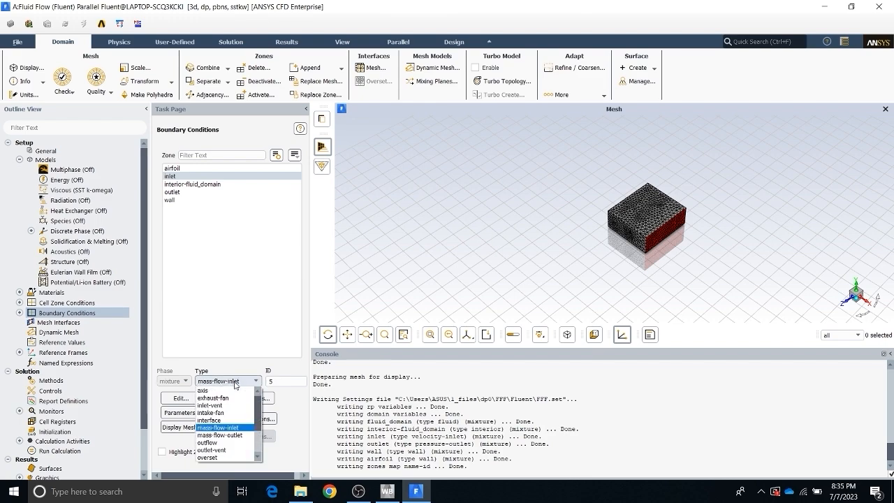
scroll(230, 436, "down", 2)
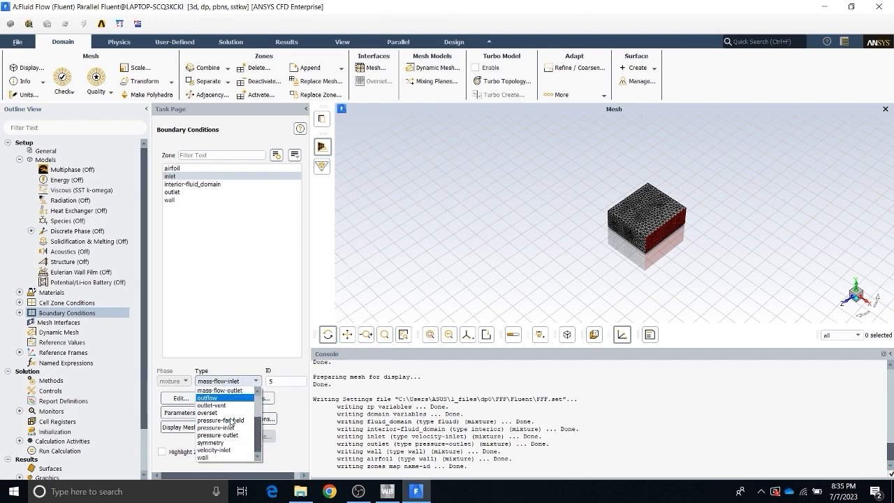
left_click(226, 451)
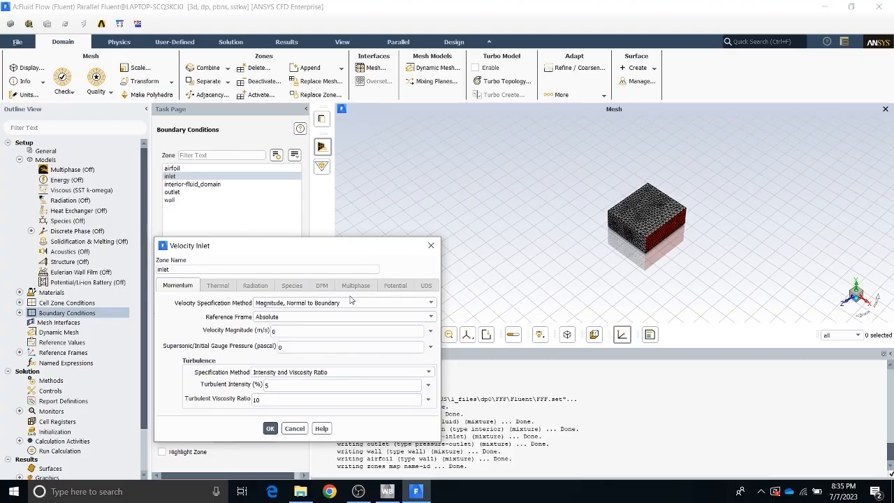
left_click(292, 330)
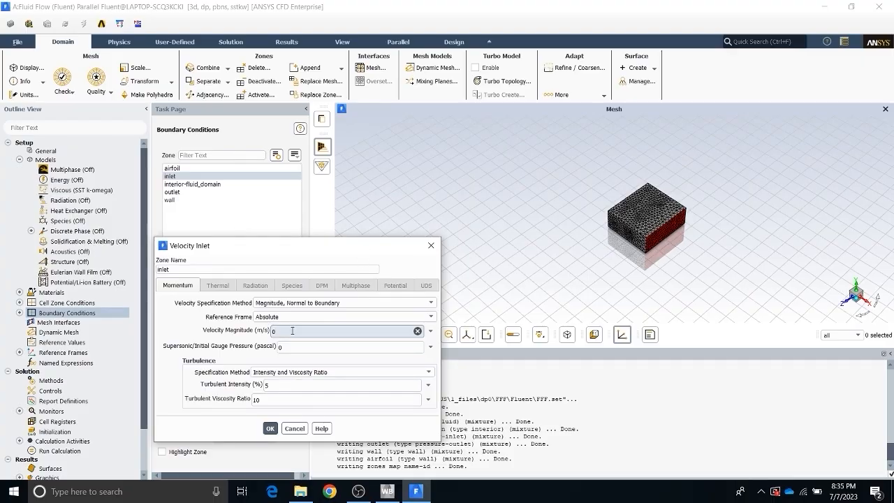
key("BackSpace")
type("40")
left_click(270, 428)
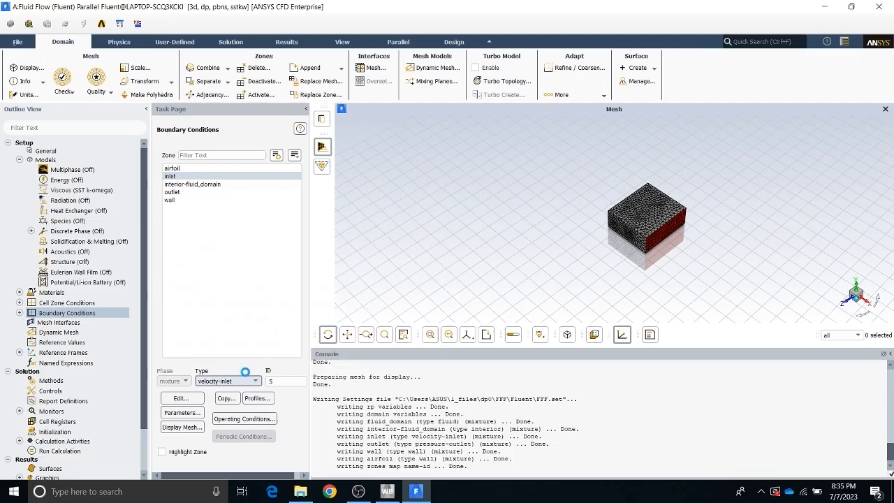
Inspect the boundary settings of the interior-fluid_domain zone and close them unchanged.
left_click(183, 185)
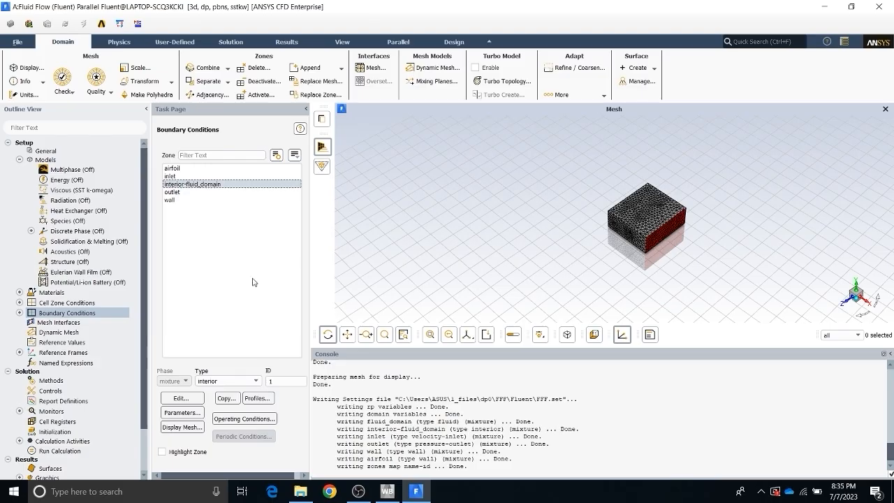
left_click(182, 399)
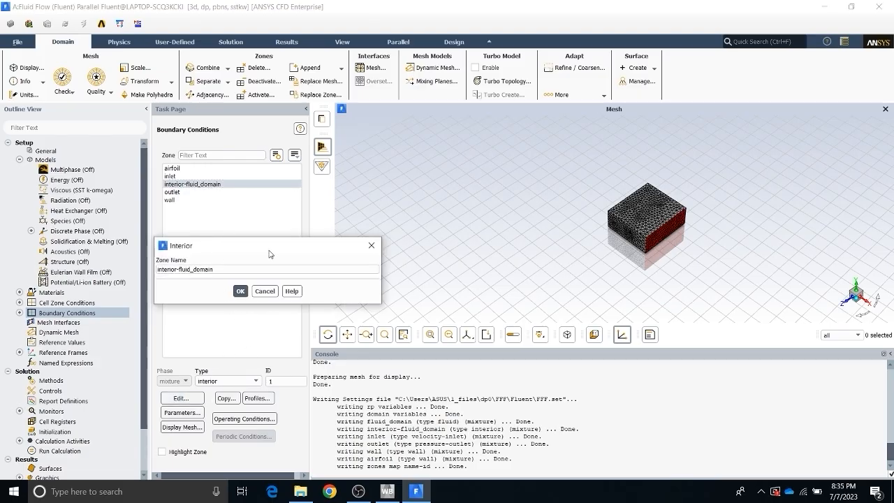
left_click(372, 245)
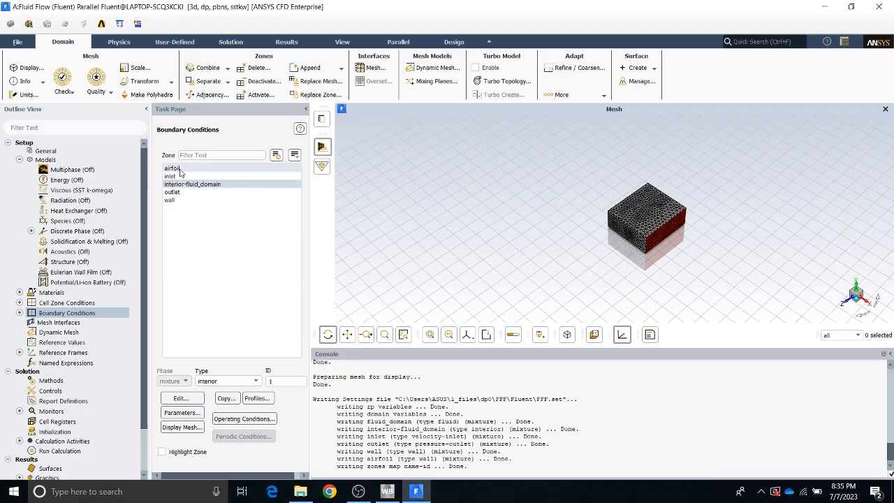
Examine the Moving Wall motion options in the wall zone's boundary settings without applying them.
left_click(185, 200)
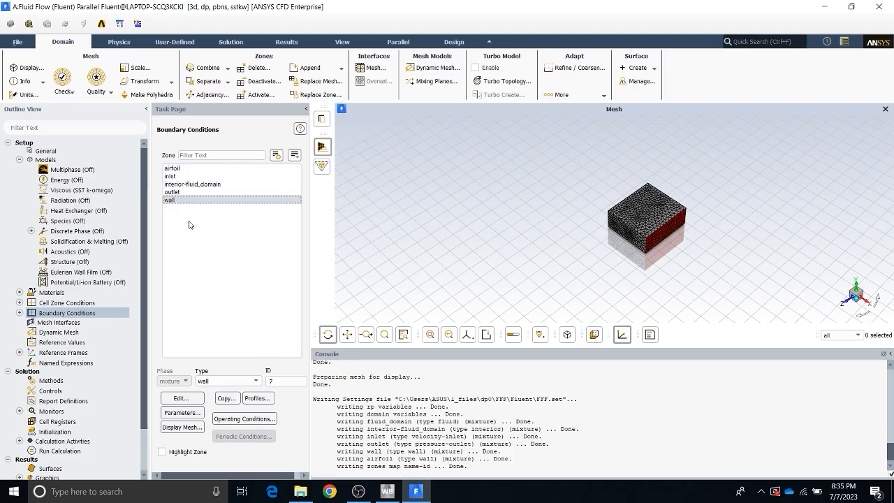
left_click(189, 402)
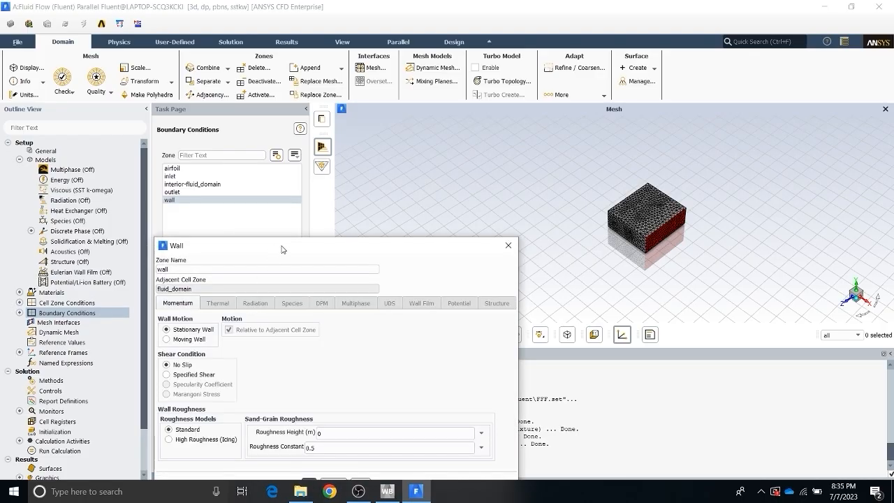
left_click_drag(282, 250, 353, 120)
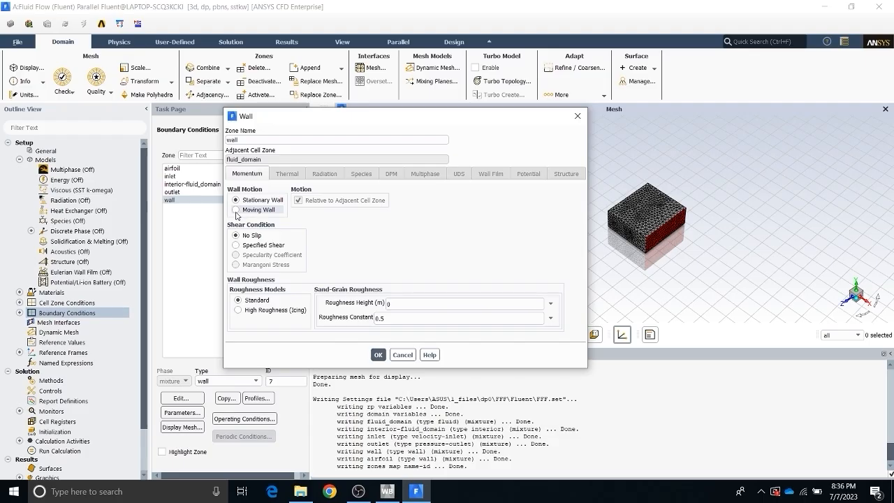
left_click(237, 210)
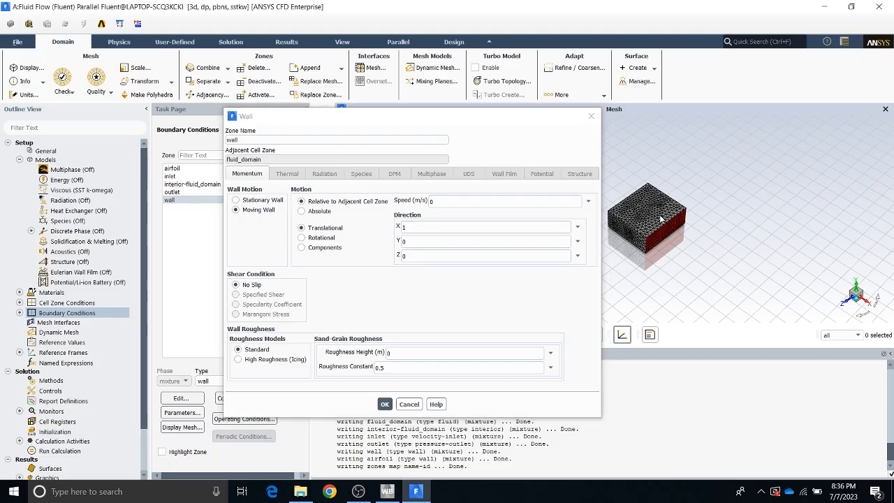
left_click(595, 117)
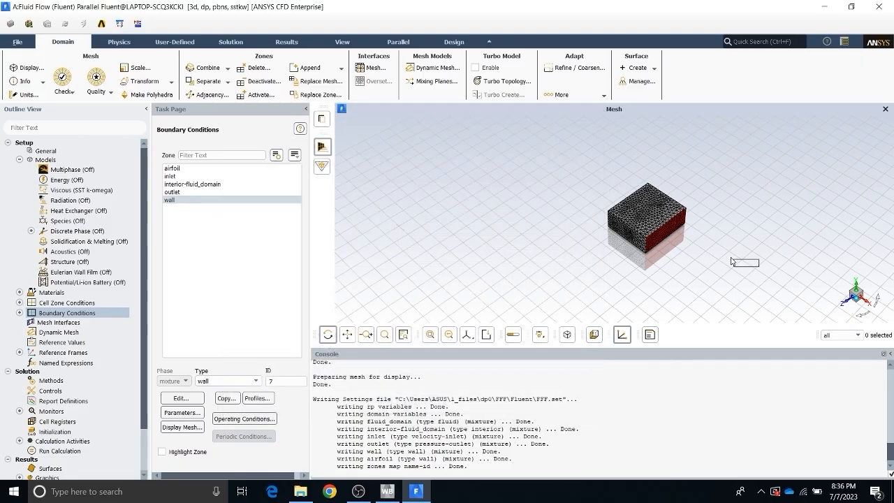
Try a Moving Wall motion for the wall zone, with translational direction X 0, Y 0, Z 1 and a speed of -10 m/s.
middle_click(657, 245)
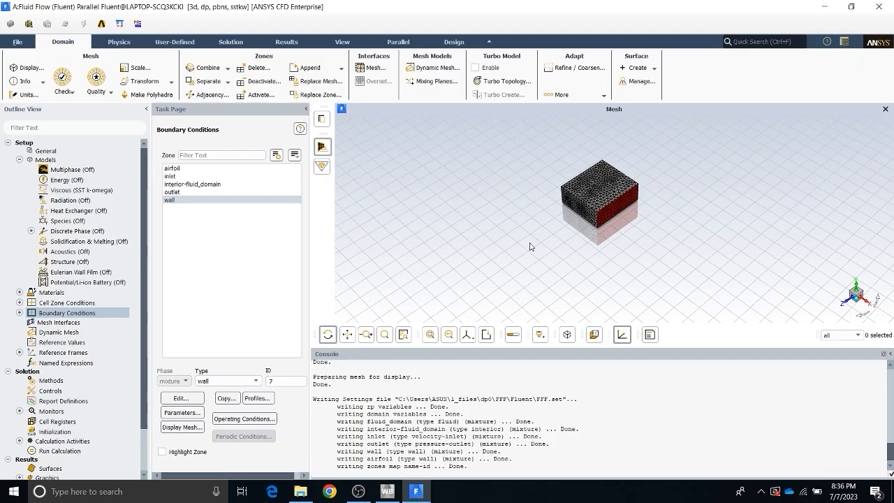
left_click(194, 398)
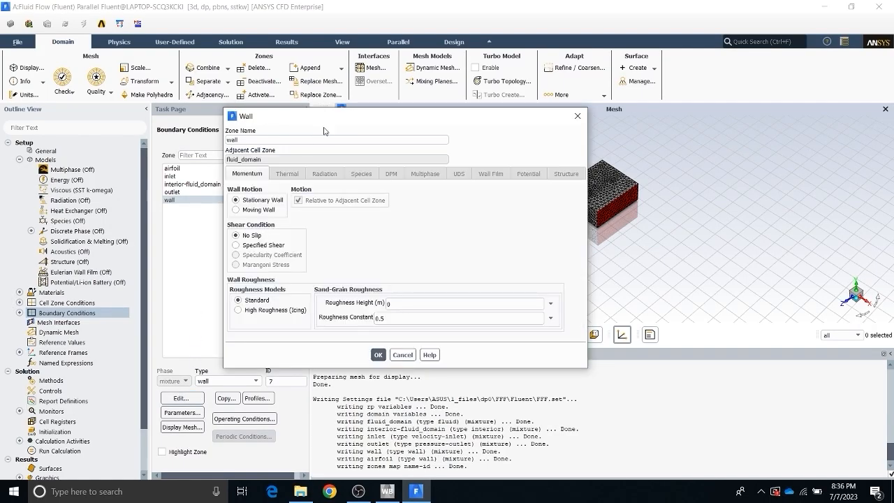
left_click_drag(331, 120, 213, 118)
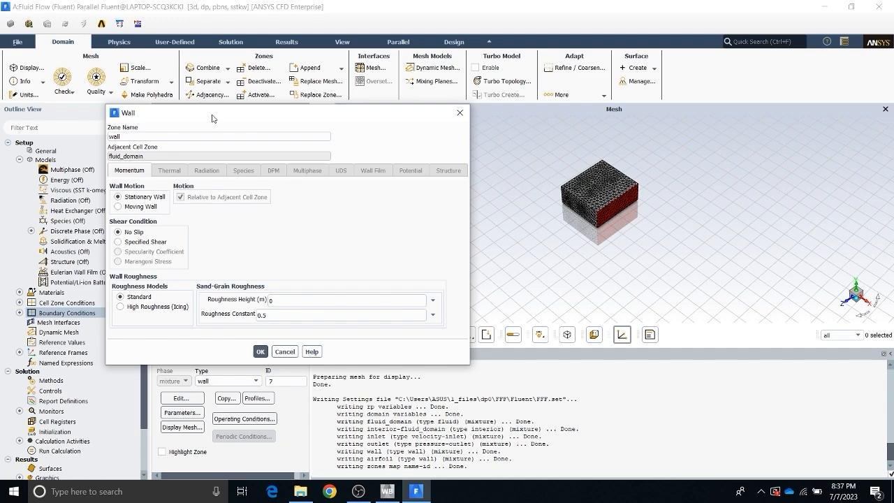
left_click(117, 208)
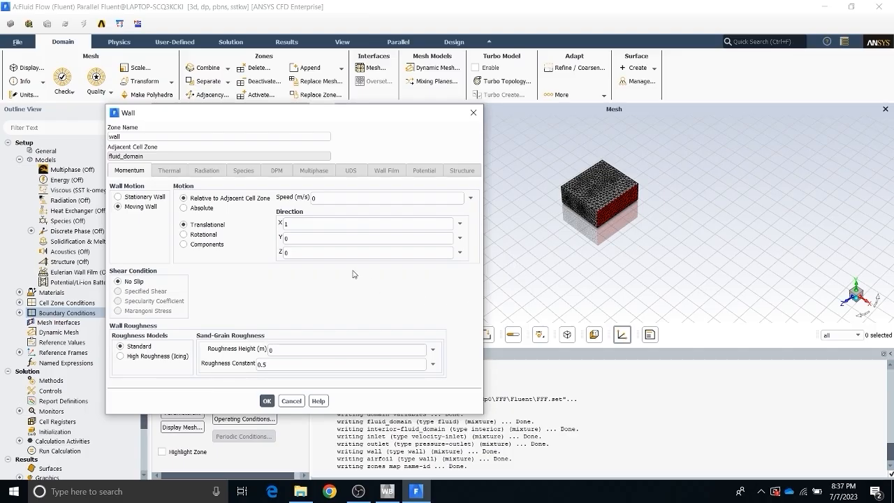
left_click(303, 236)
left_click(301, 223)
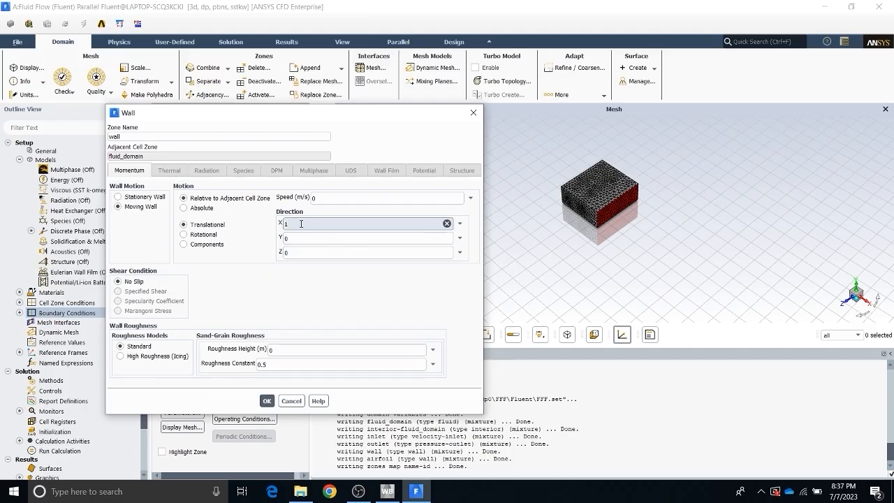
key("BackSpace")
type("0")
left_click(299, 252)
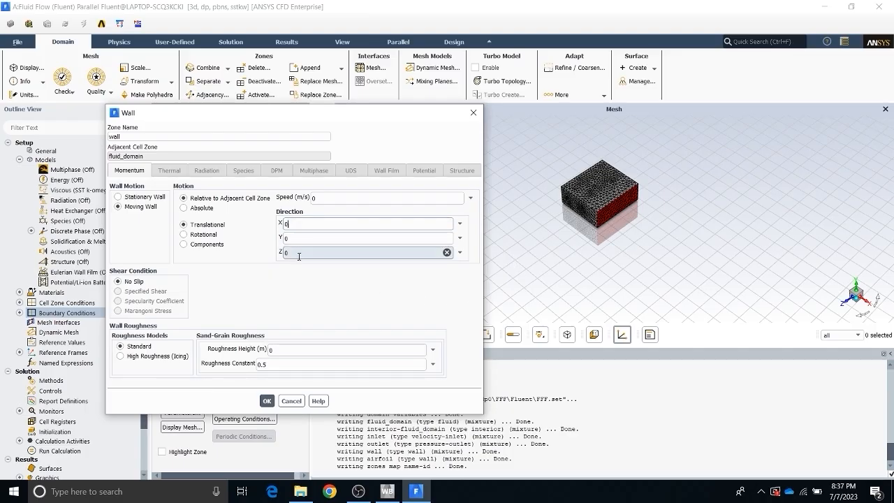
key("BackSpace")
type("1")
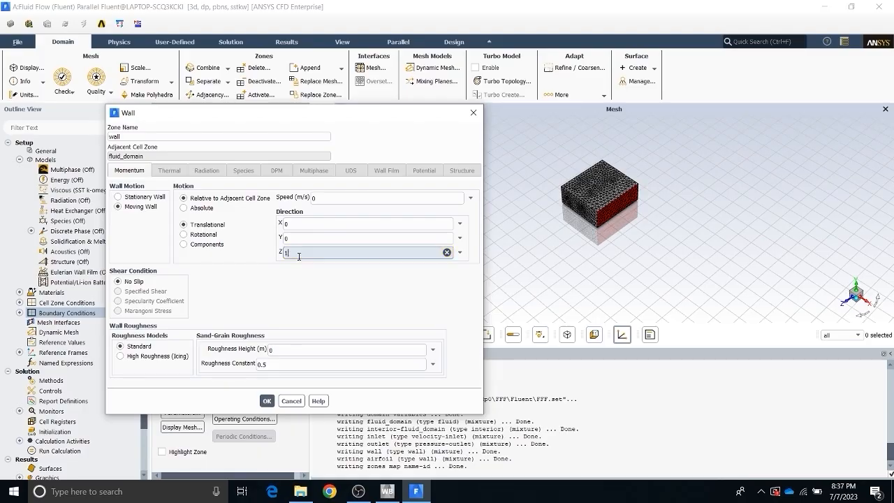
left_click(334, 196)
key("BackSpace")
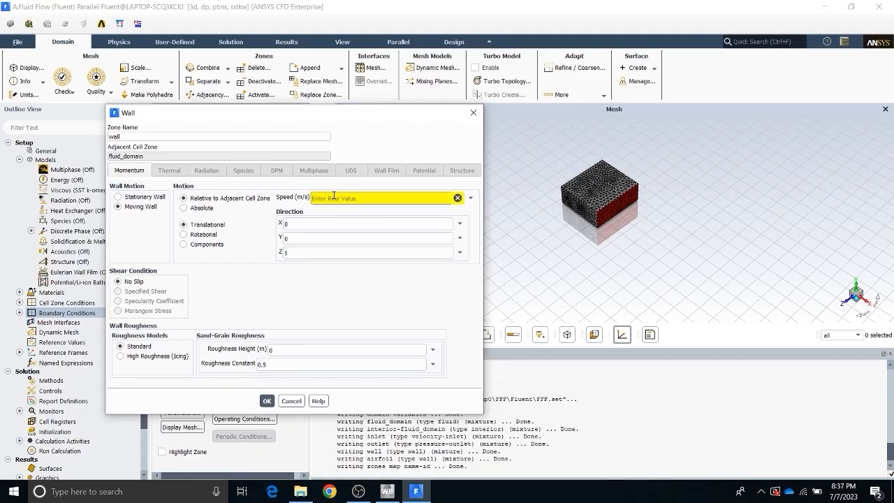
type("-10")
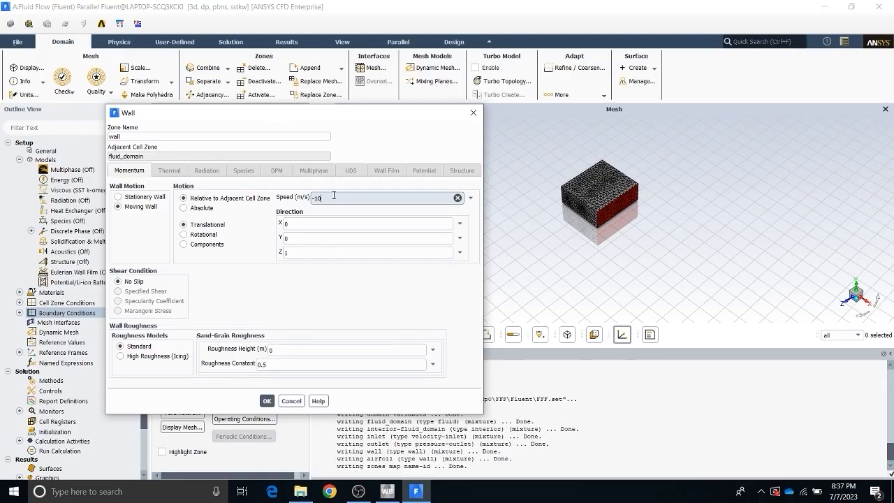
Return the wall zone to Stationary Wall, accept it, and check its boundary settings once more.
left_click(117, 198)
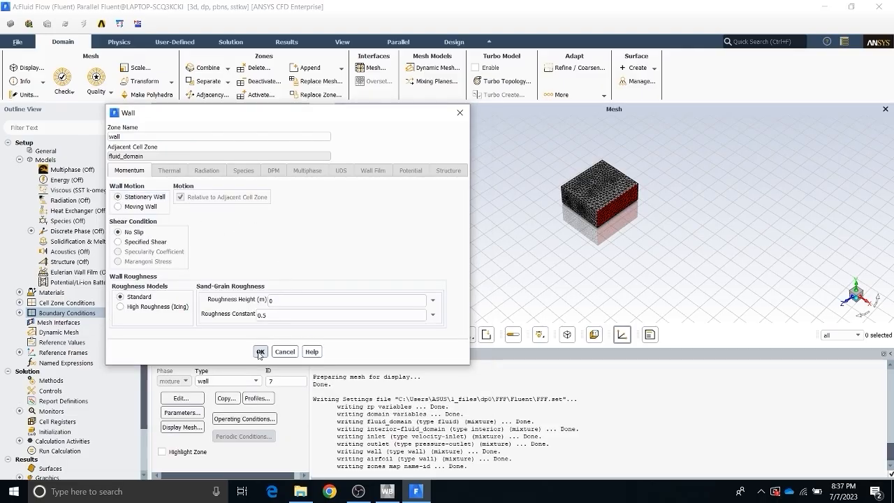
left_click(259, 352)
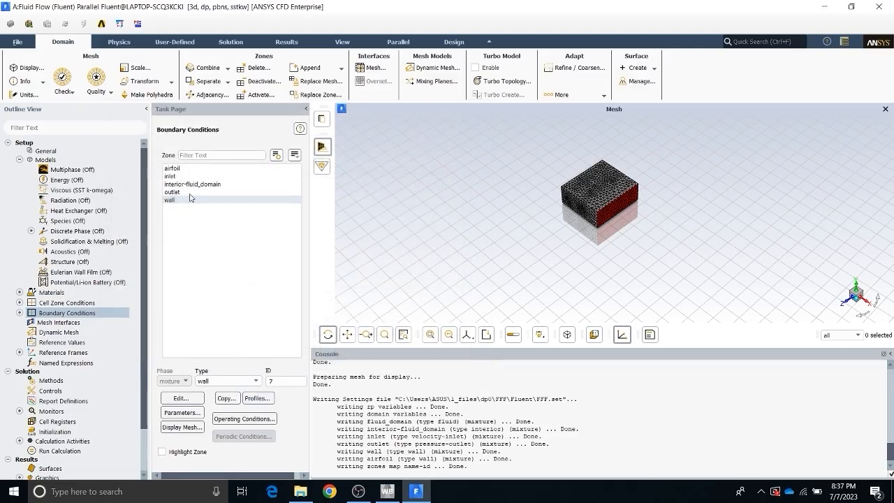
left_click(189, 397)
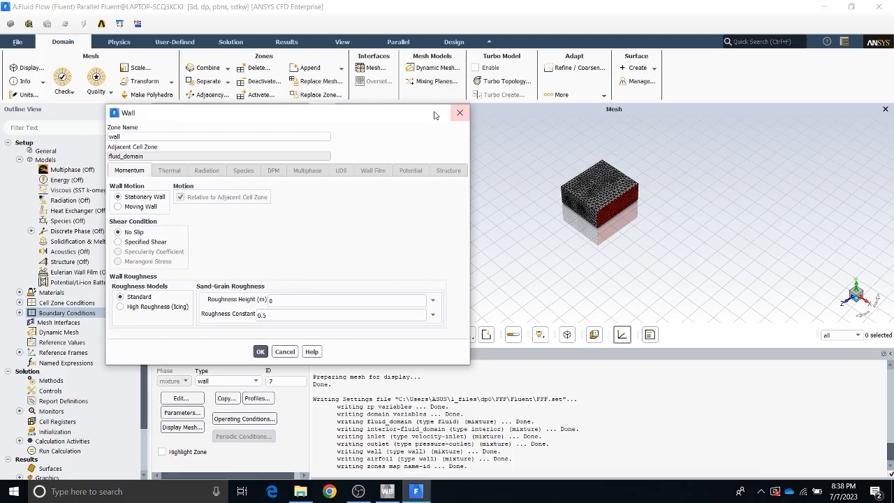
left_click(459, 112)
Turn on the Energy model.
left_click(82, 183)
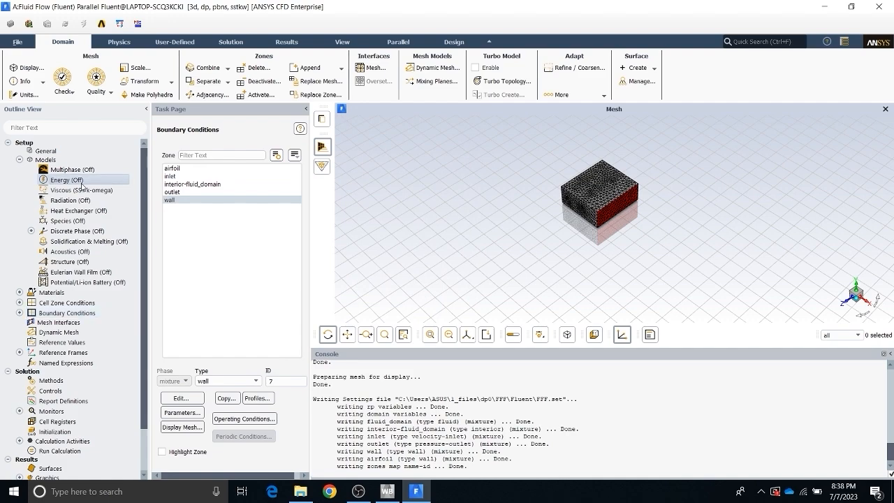
right_click(81, 185)
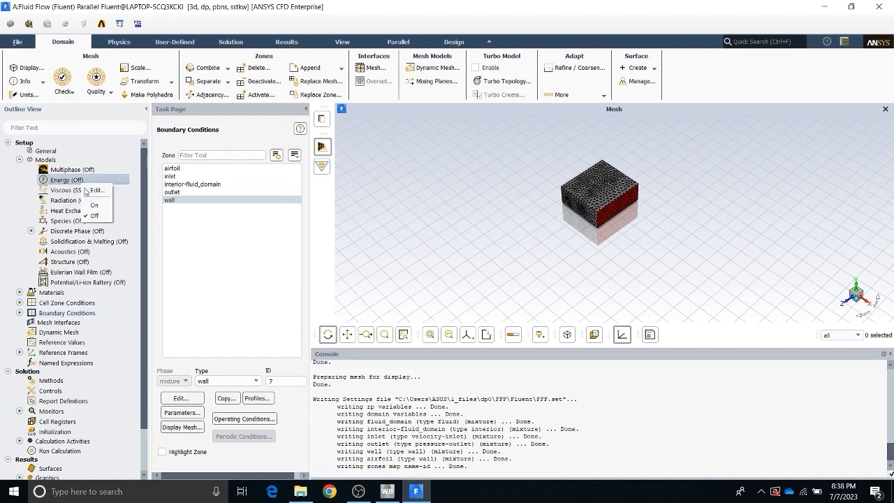
left_click(92, 205)
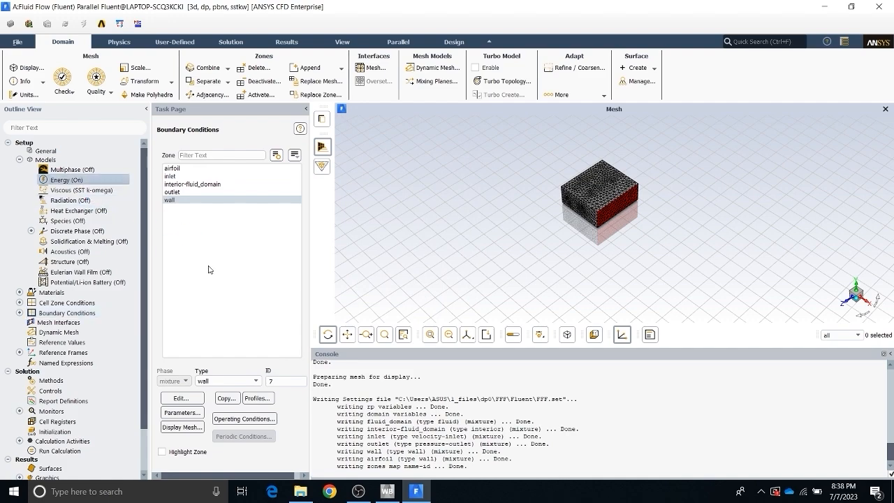
Examine the wall zone's thermal conditions, including the Convection options, and close them without applying.
left_click(193, 400)
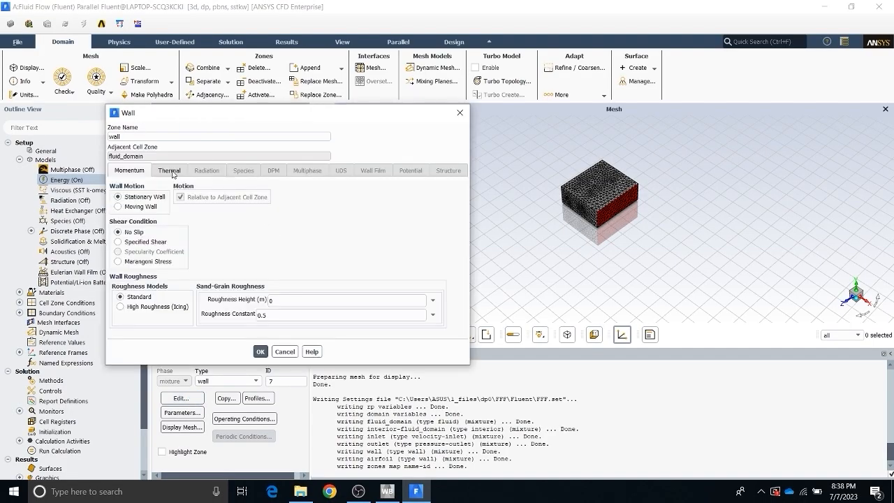
left_click(171, 171)
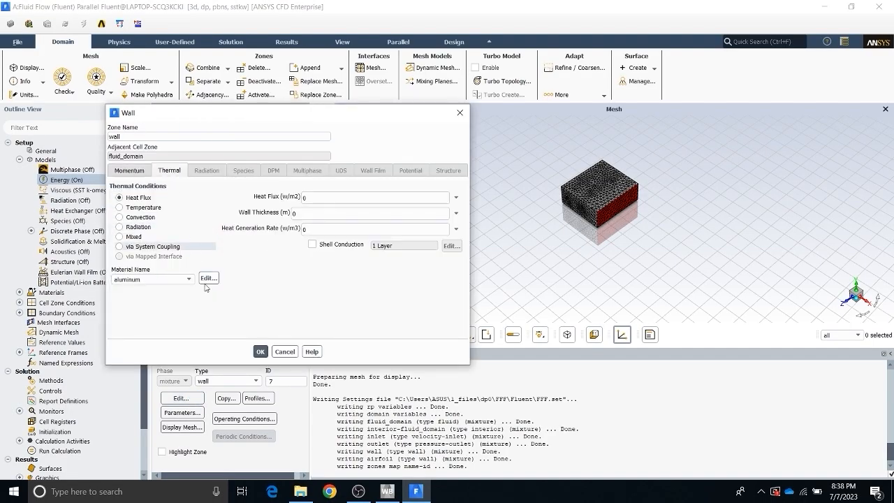
left_click(139, 219)
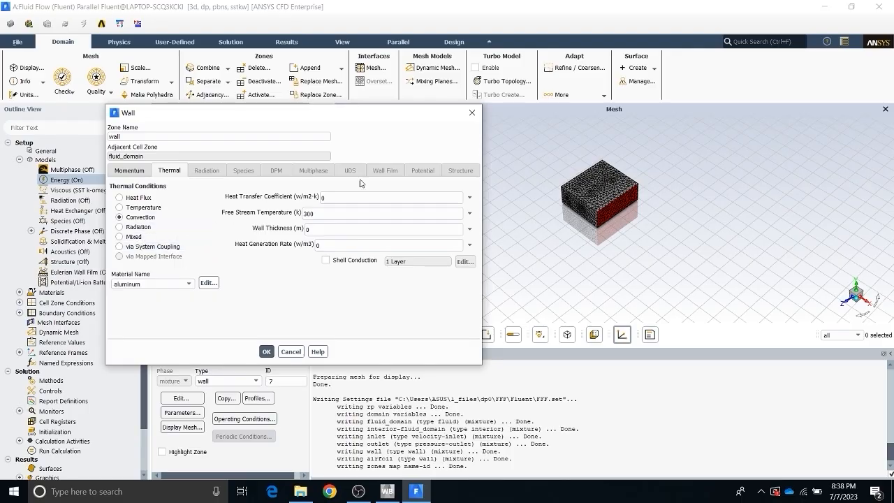
left_click(471, 113)
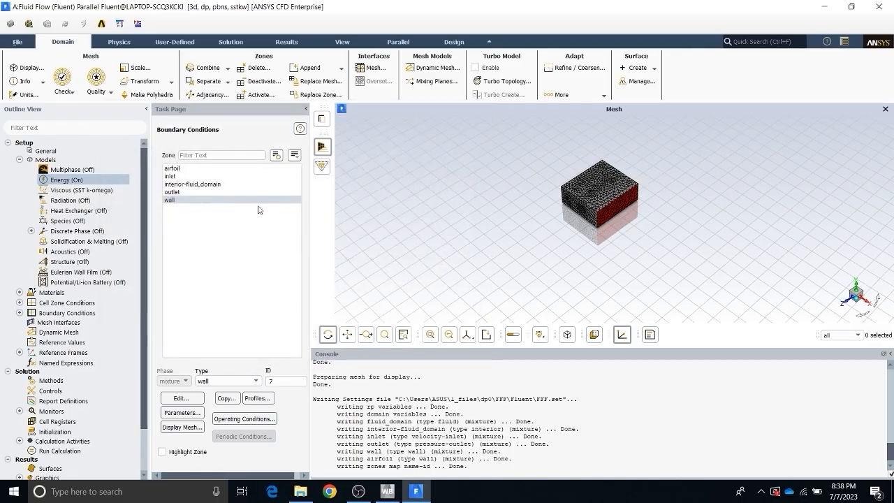
Examine the inlet zone's temperature and momentum settings and accept them unchanged.
left_click(175, 176)
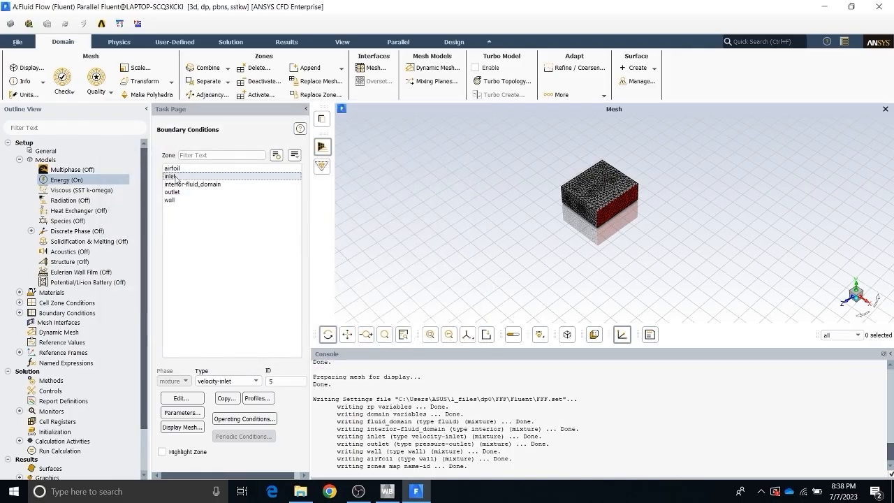
left_click(182, 398)
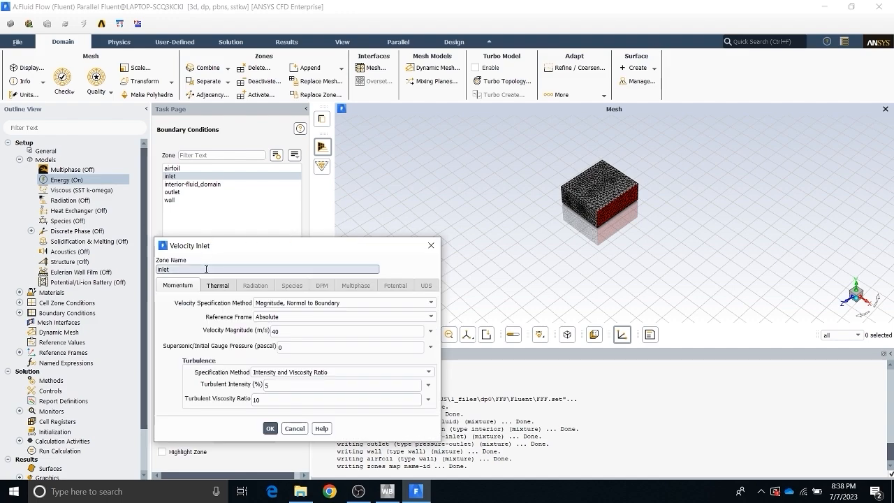
left_click(217, 286)
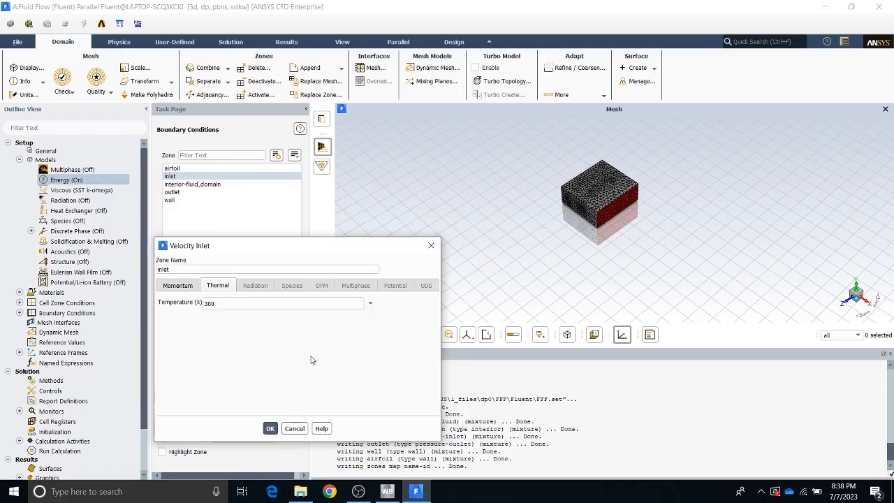
left_click(178, 286)
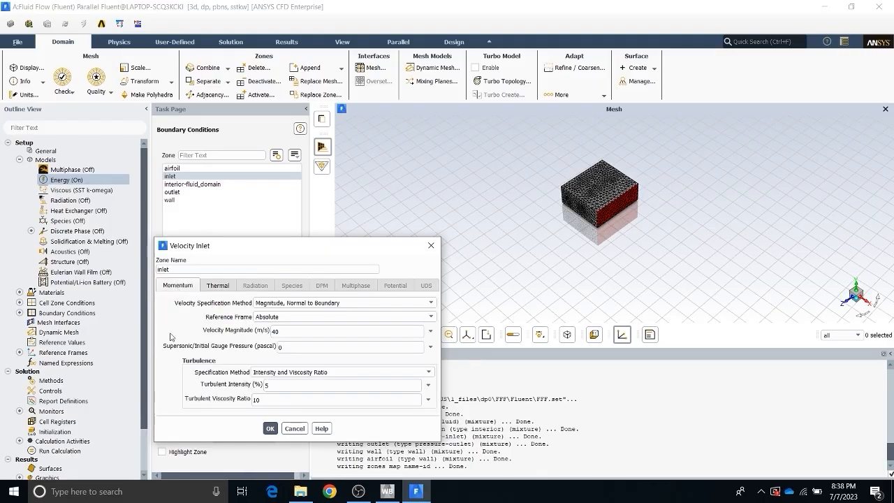
left_click(270, 433)
Turn the Energy model back off.
right_click(76, 179)
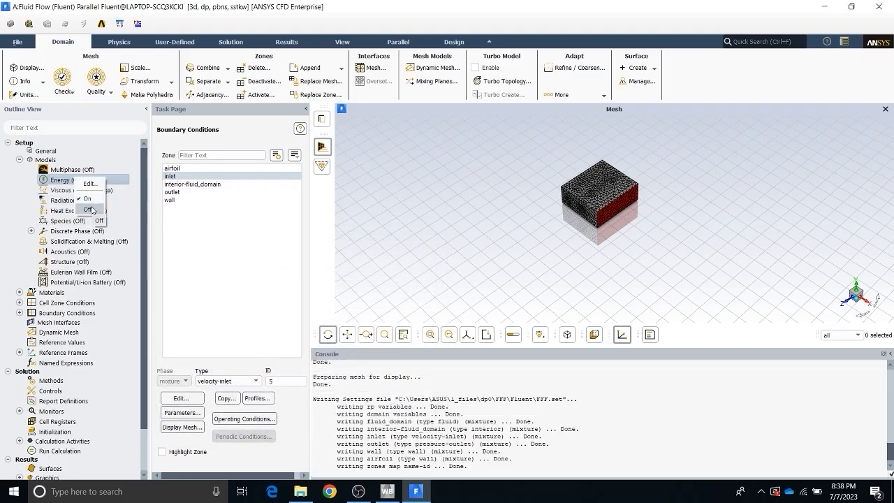
left_click(92, 209)
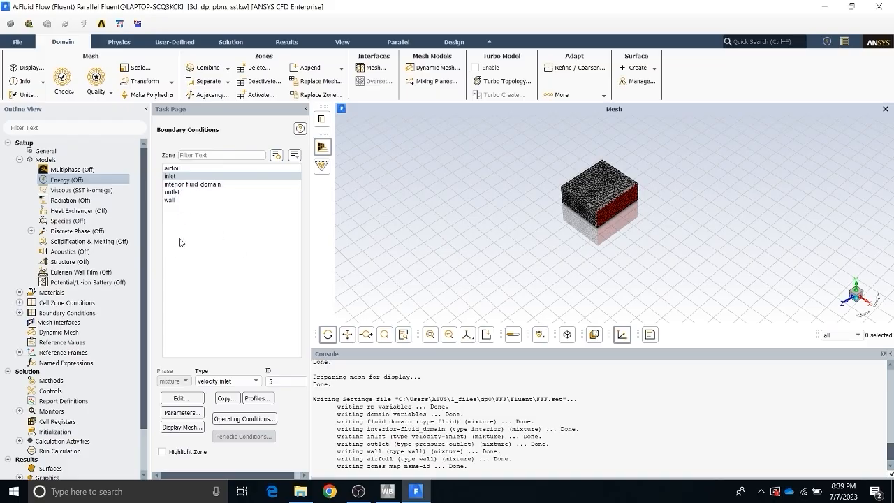
scroll(127, 254, "down", 2)
scroll(123, 257, "up", 2)
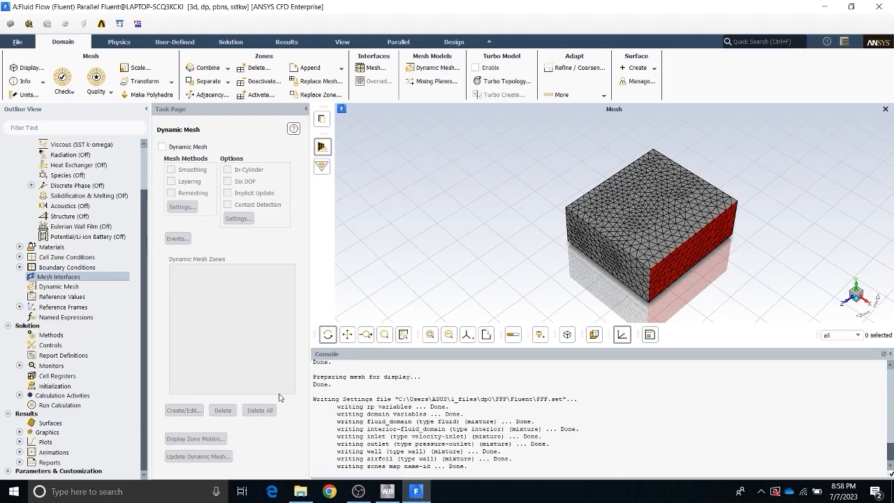
Enable Dynamic Mesh for the simulation.
left_click(53, 279)
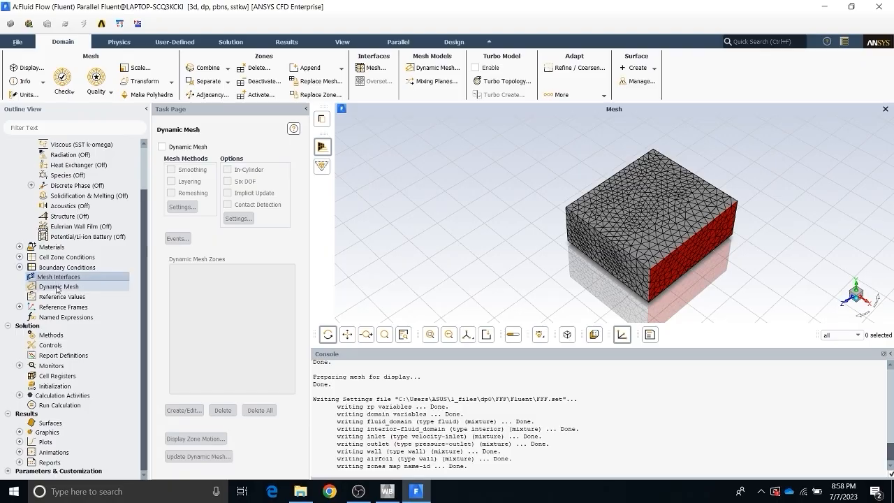
left_click(58, 286)
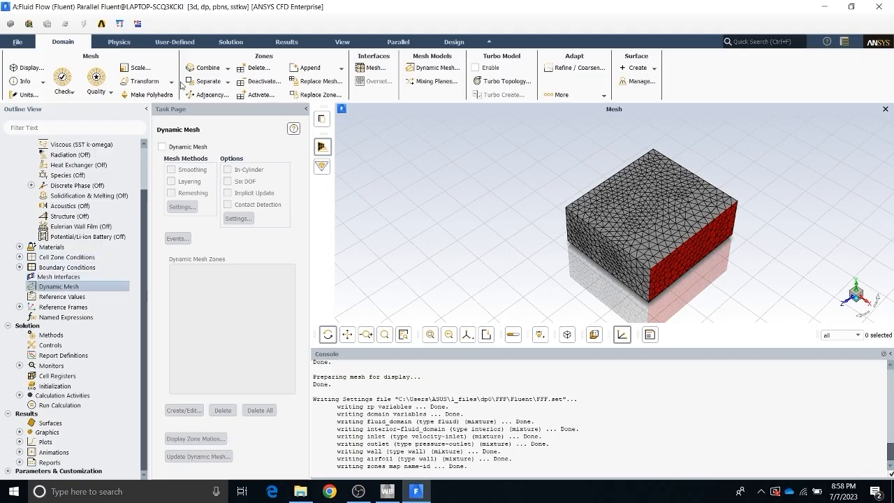
left_click(162, 147)
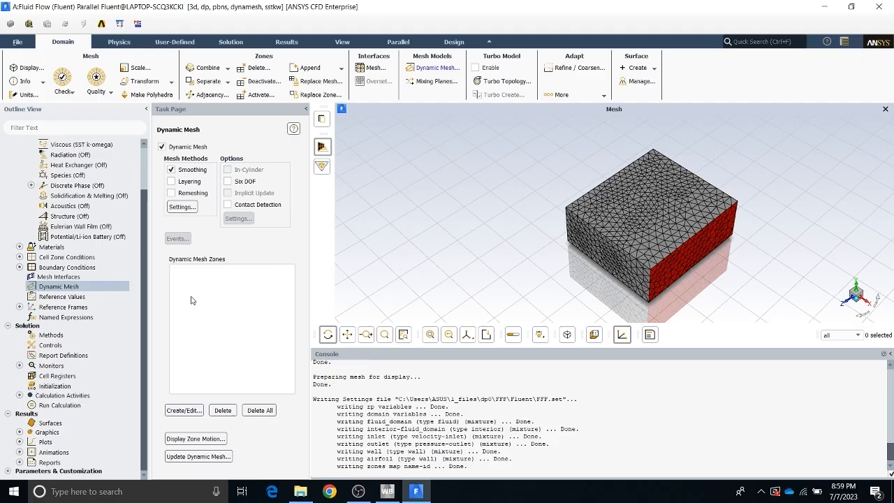
Examine the Deforming, Stationary and Rigid Body types for the fluid_domain dynamic mesh zone and close without creating a zone.
left_click(187, 411)
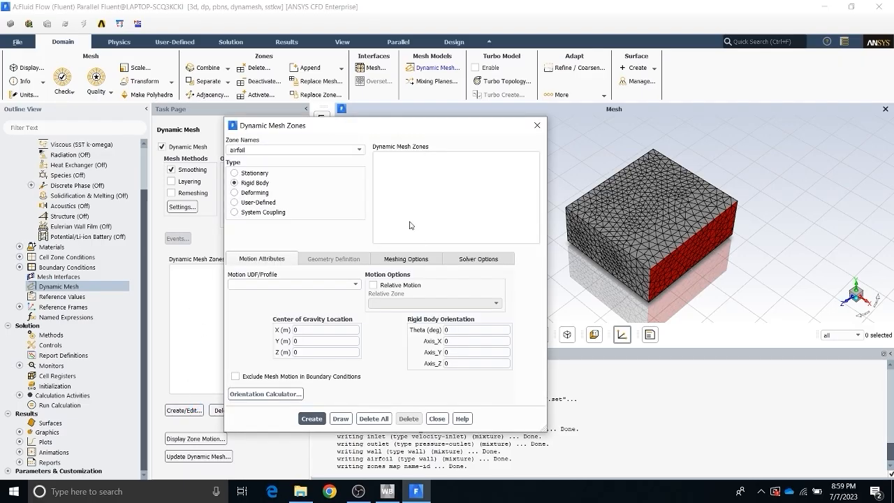
left_click(287, 150)
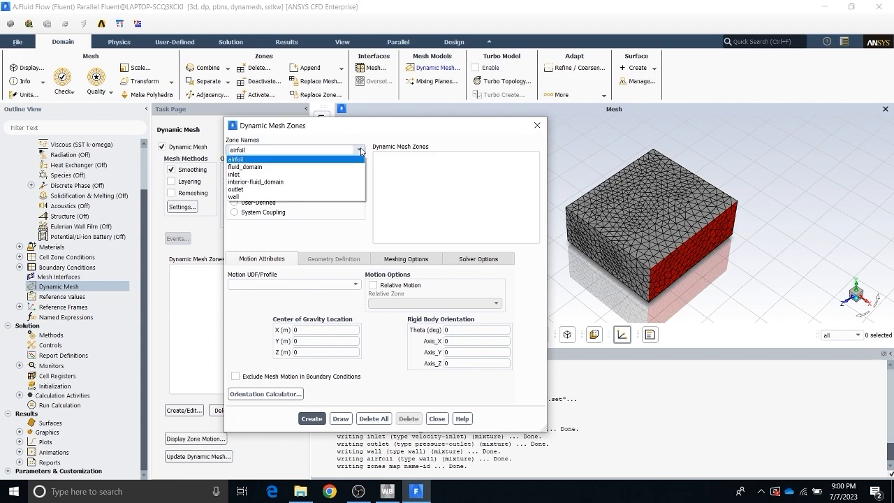
left_click(256, 168)
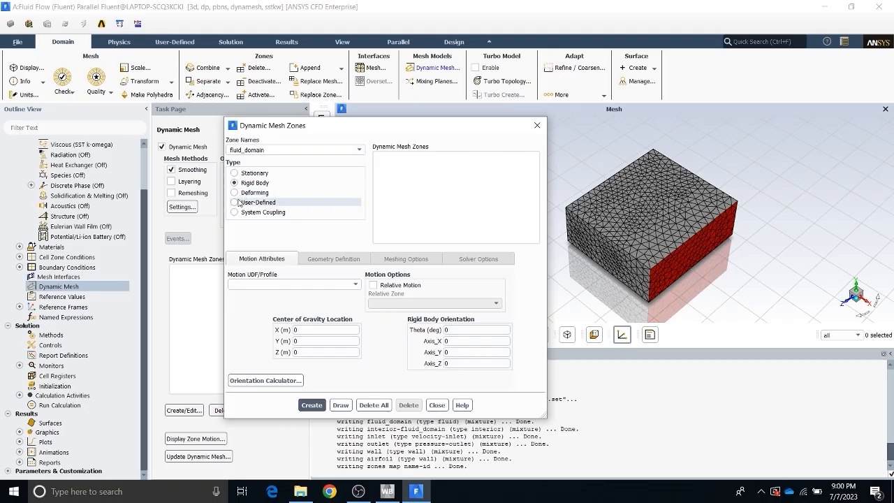
left_click(234, 190)
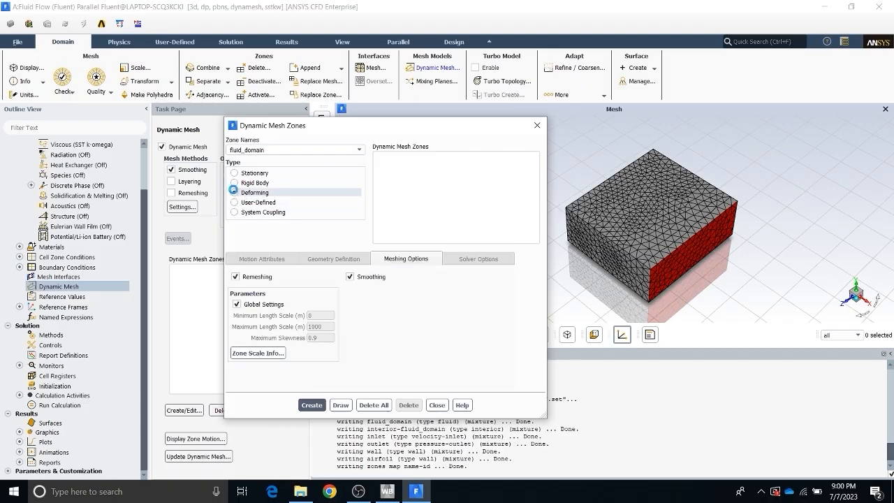
left_click(235, 173)
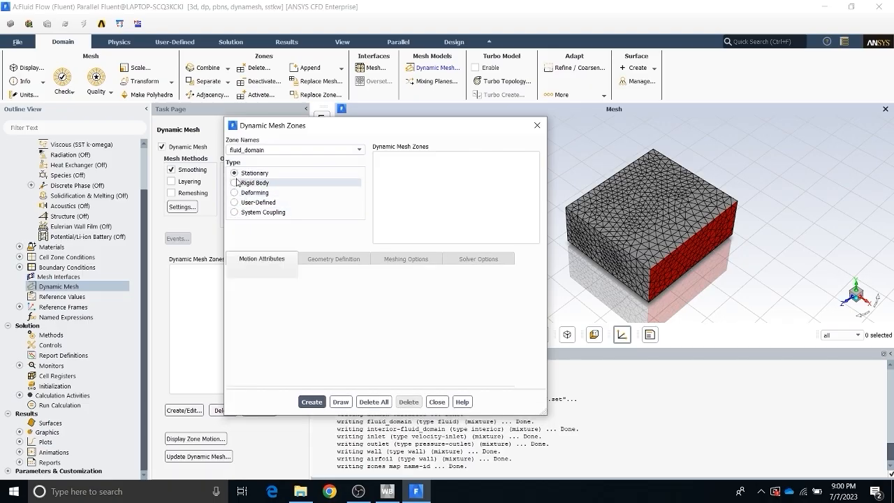
left_click(235, 183)
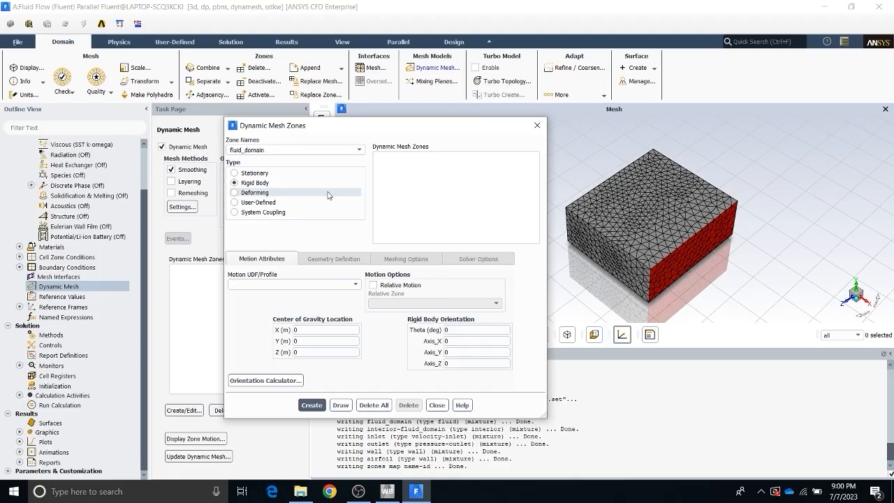
left_click(537, 125)
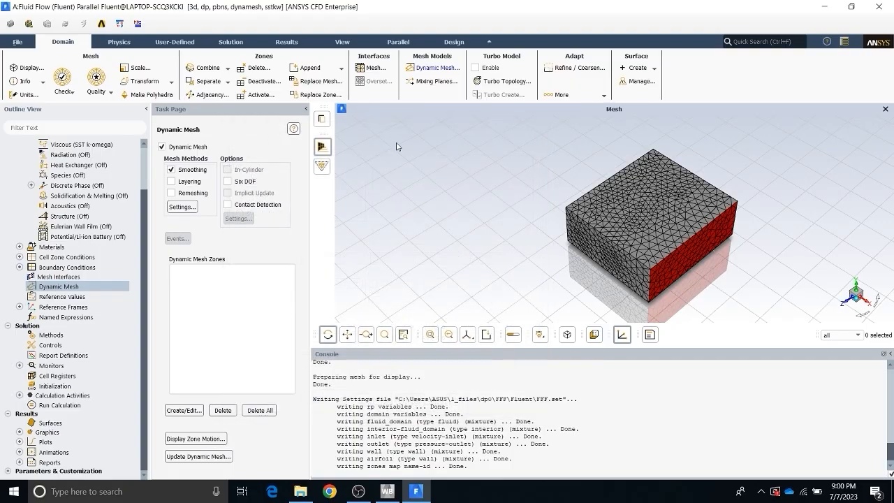
Turn Dynamic Mesh off for the simulation and open the solution methods.
left_click(171, 181)
left_click(171, 193)
left_click(162, 147)
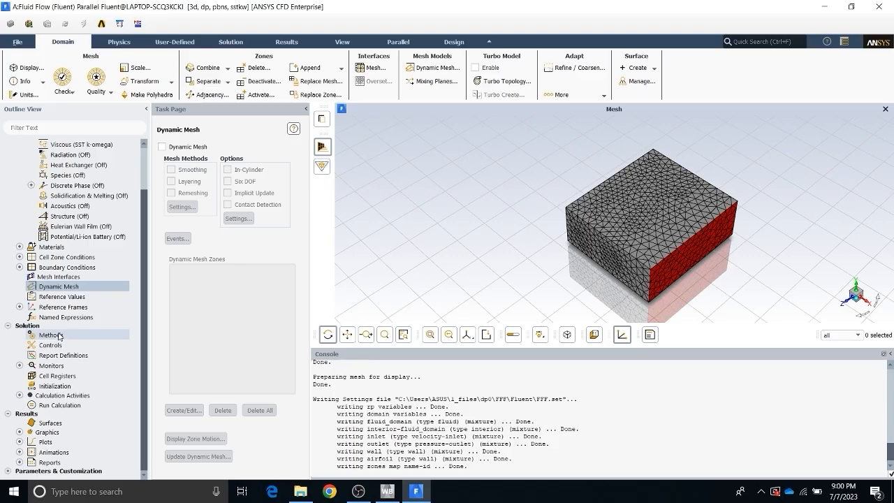
left_click(60, 335)
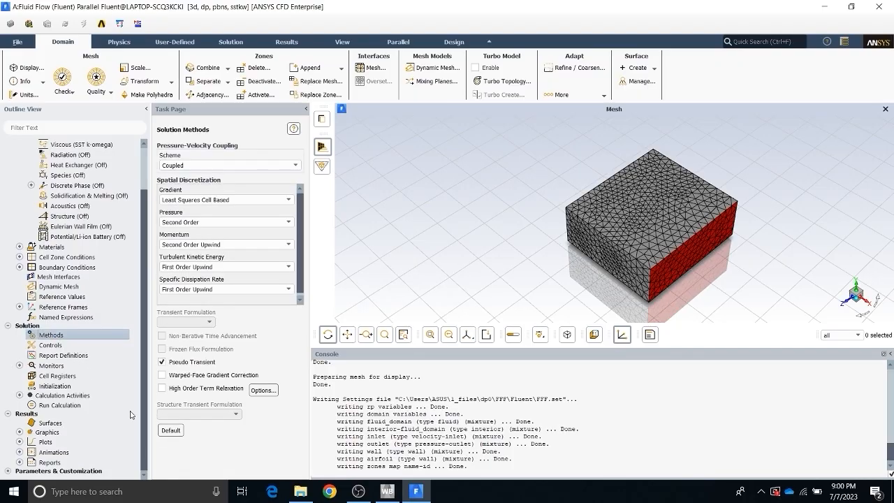
left_click(358, 491)
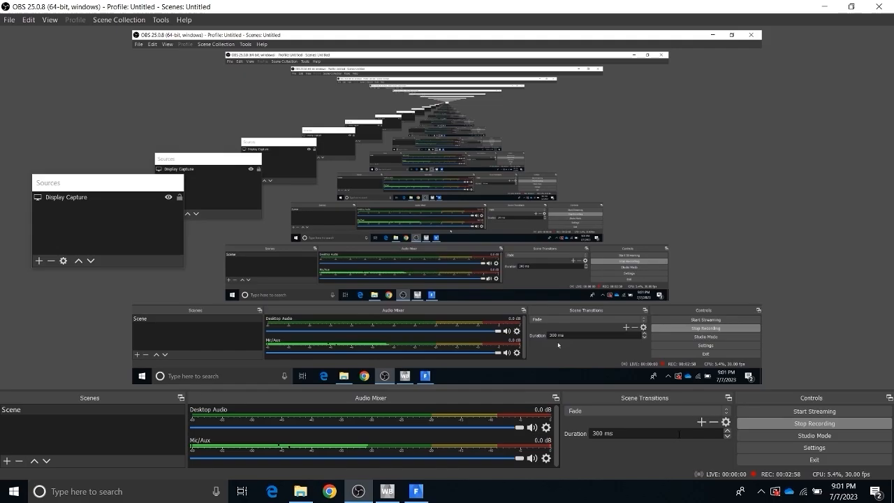
left_click(771, 421)
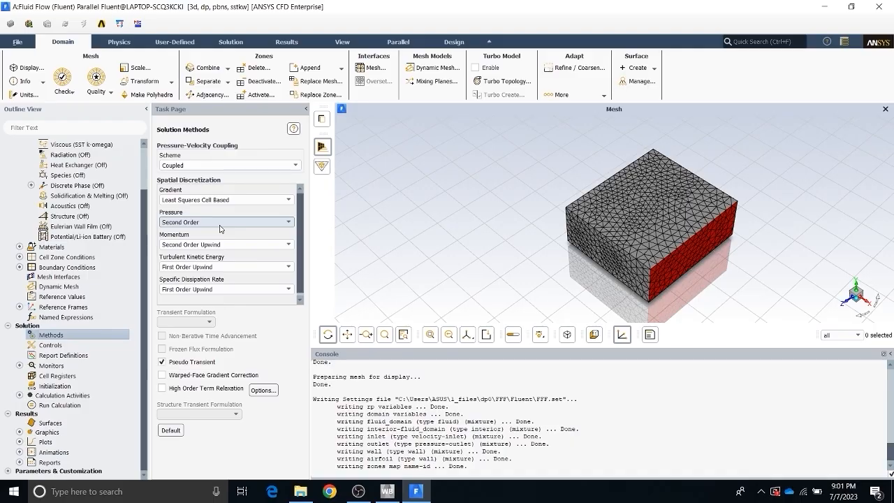
Set the pressure spatial discretization to Standard.
left_click(272, 227)
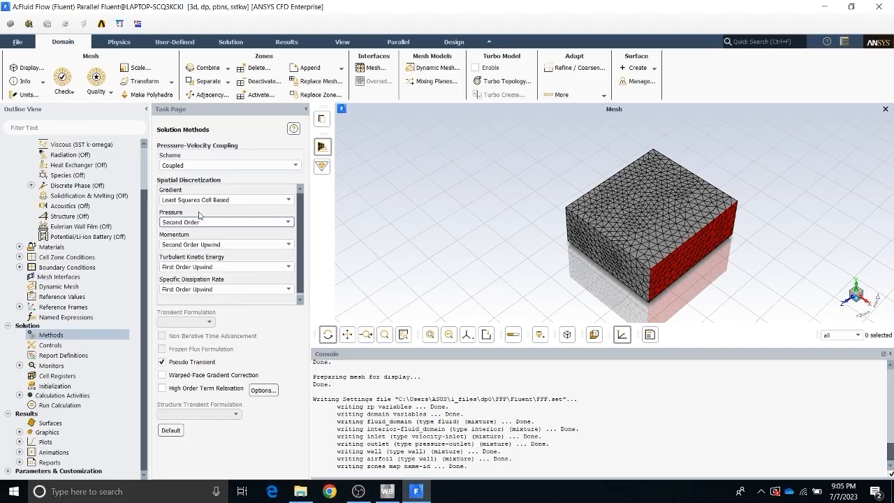
left_click(210, 222)
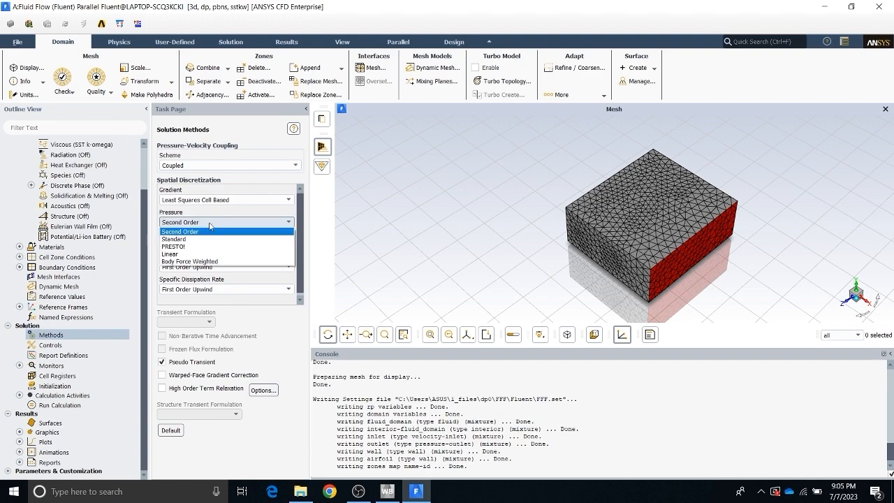
left_click(190, 240)
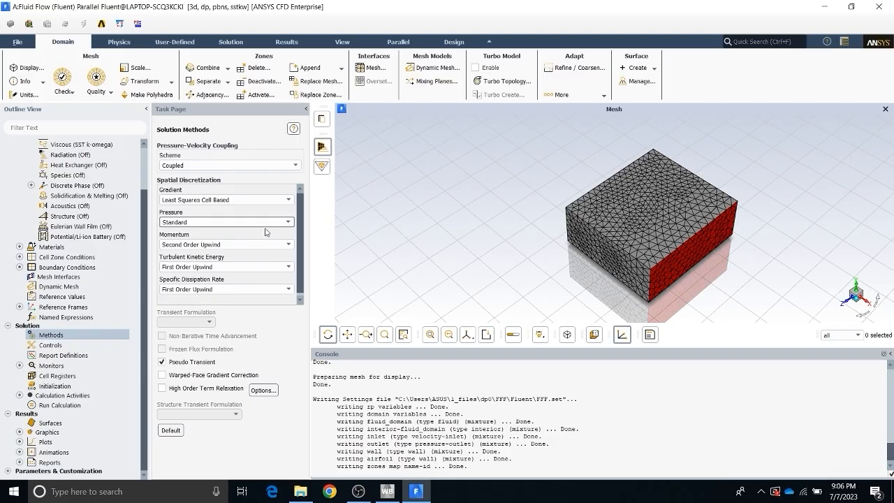
Review the pressure-velocity coupling schemes and pressure discretization options, keeping Coupled and Standard selected.
left_click(209, 166)
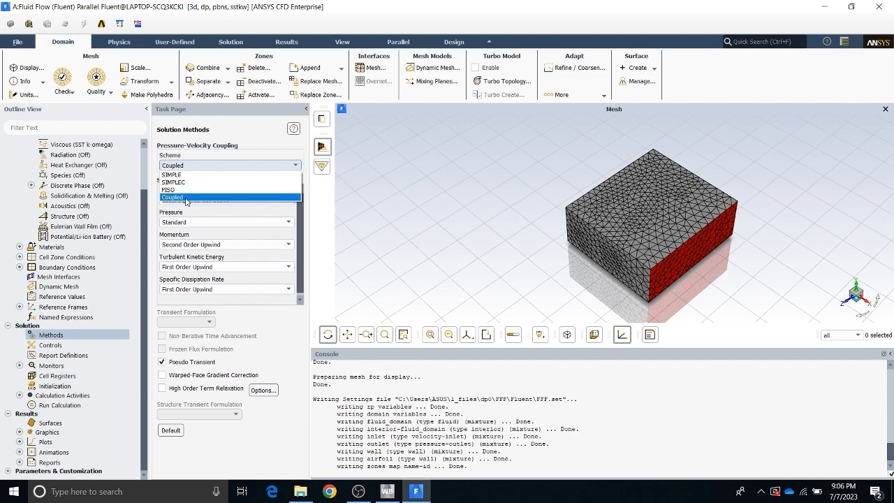
left_click(186, 198)
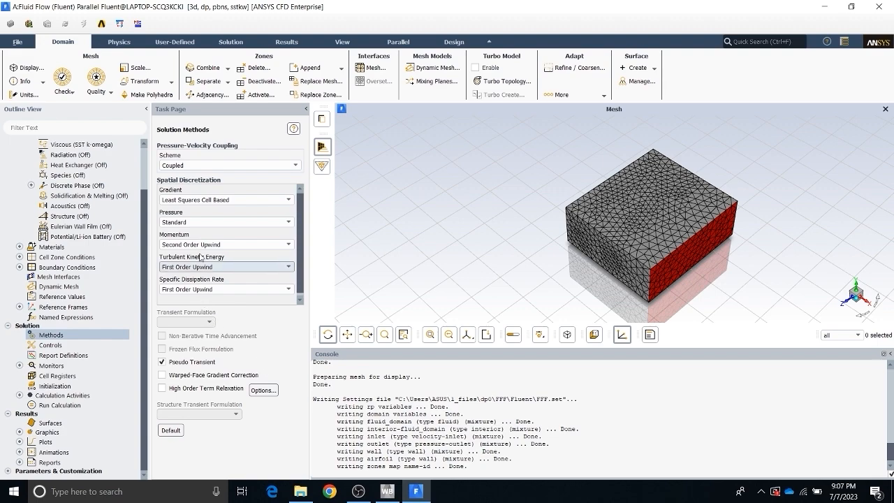
left_click(227, 165)
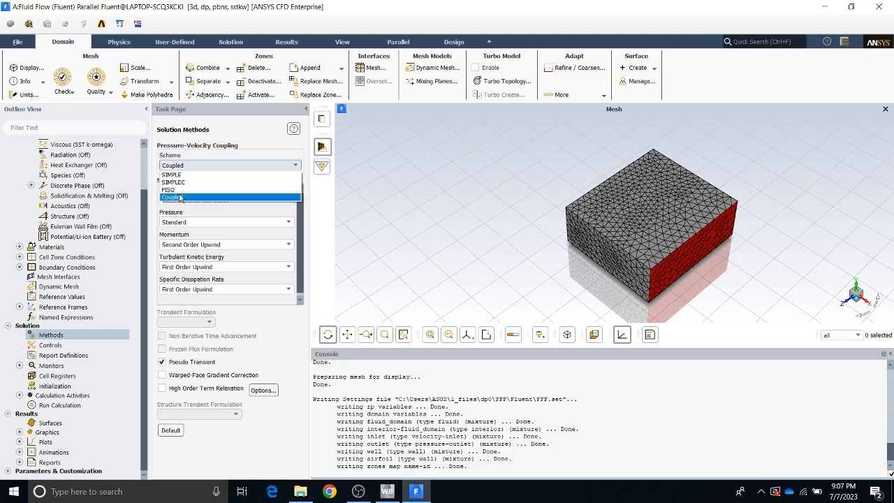
left_click(179, 198)
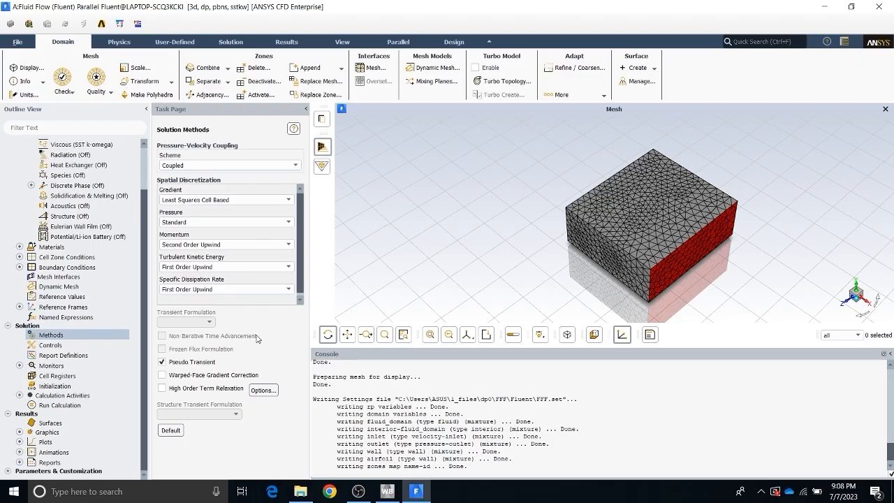
left_click(250, 222)
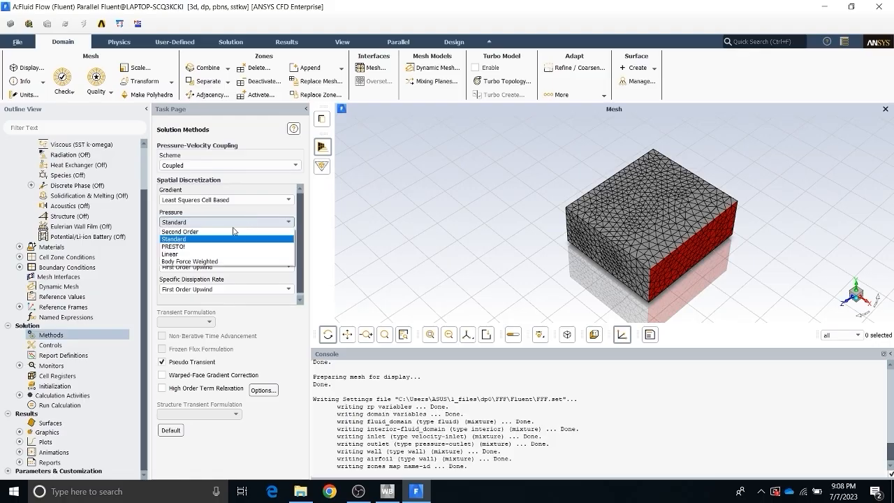
left_click(200, 240)
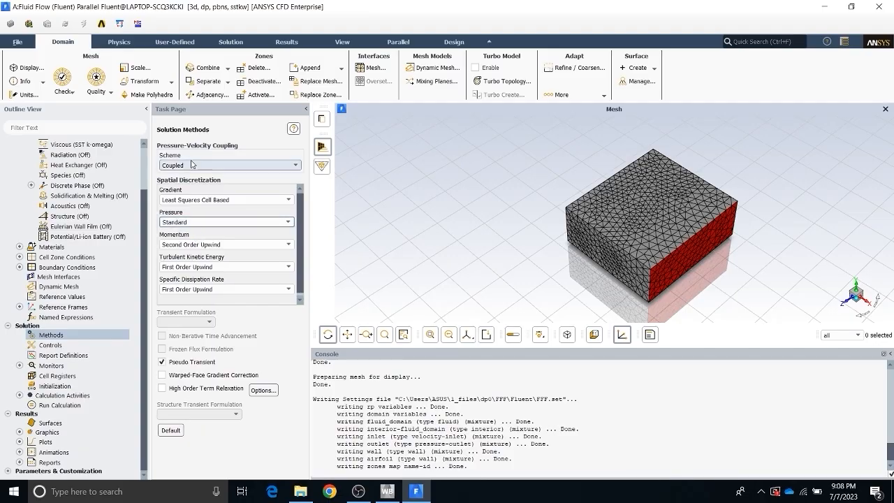
Set the gradient spatial discretization to Green-Gauss Node Based.
left_click(193, 203)
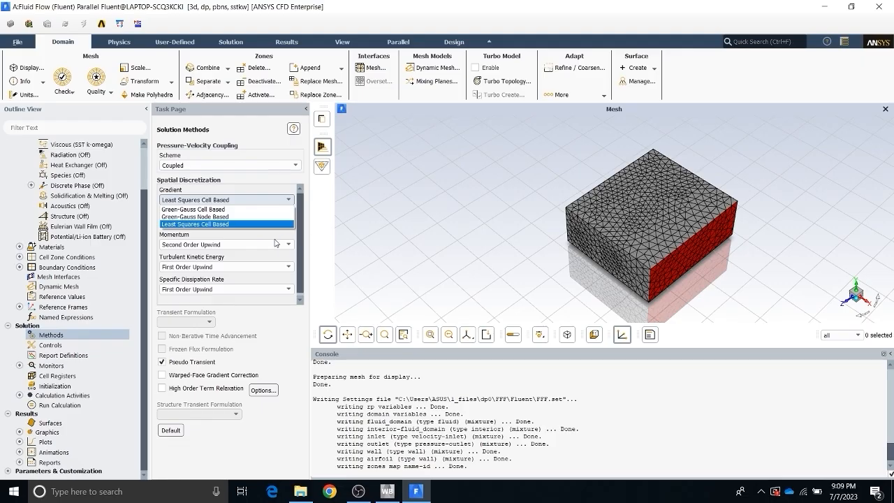
left_click(202, 218)
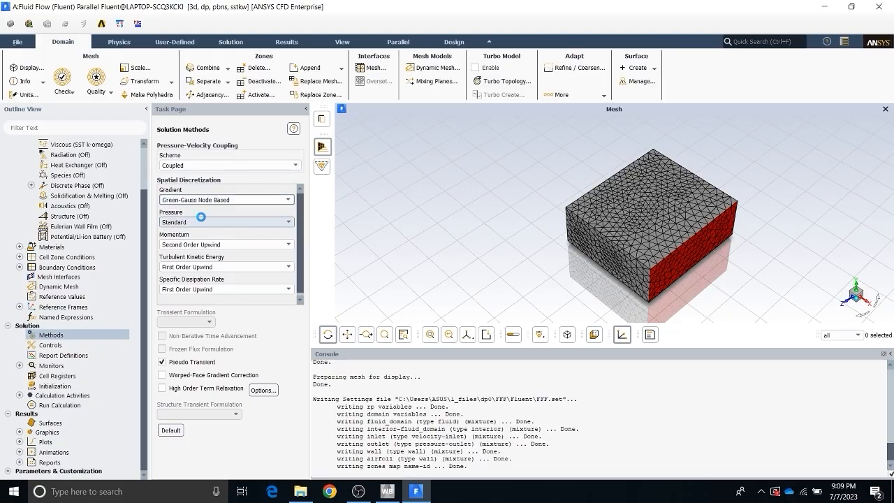
left_click(233, 201)
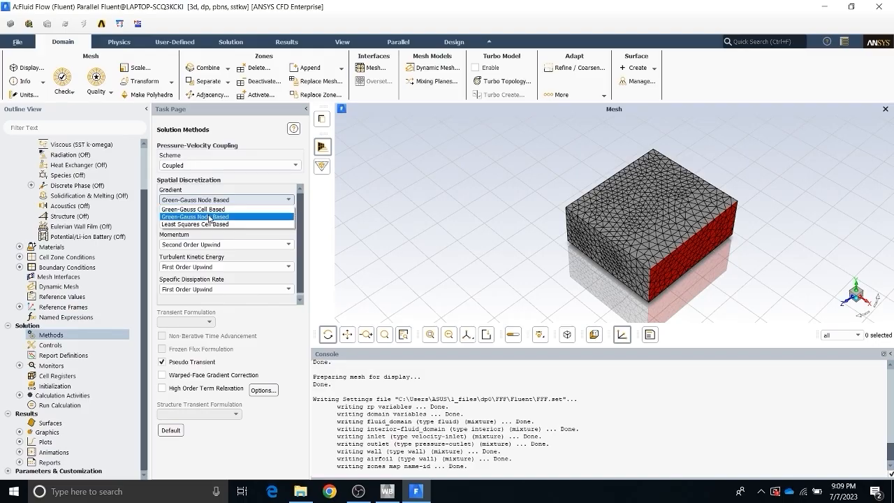
left_click(209, 218)
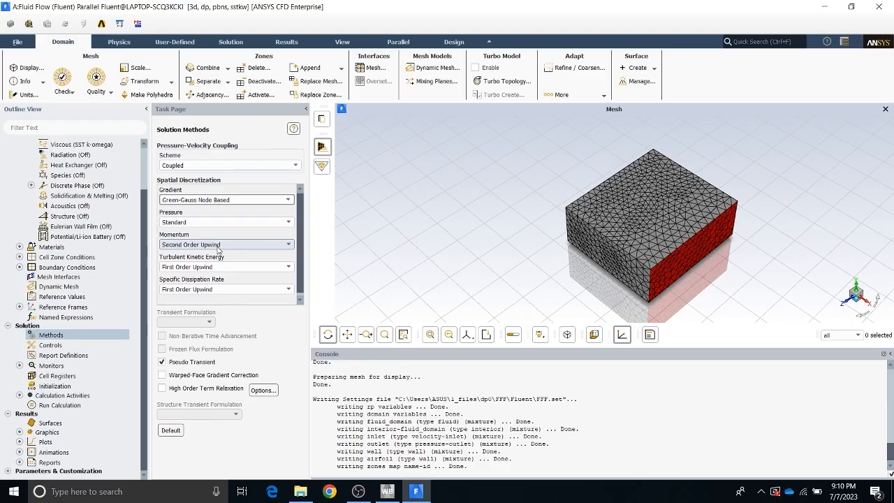
Examine the momentum discretization options and the pseudo transient relaxation factors in the solution controls, and return to the solution methods.
left_click(218, 244)
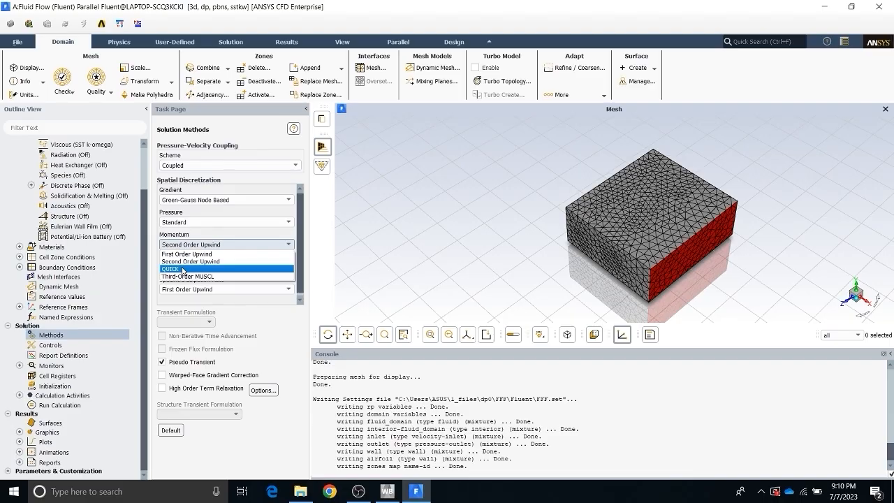
left_click(359, 492)
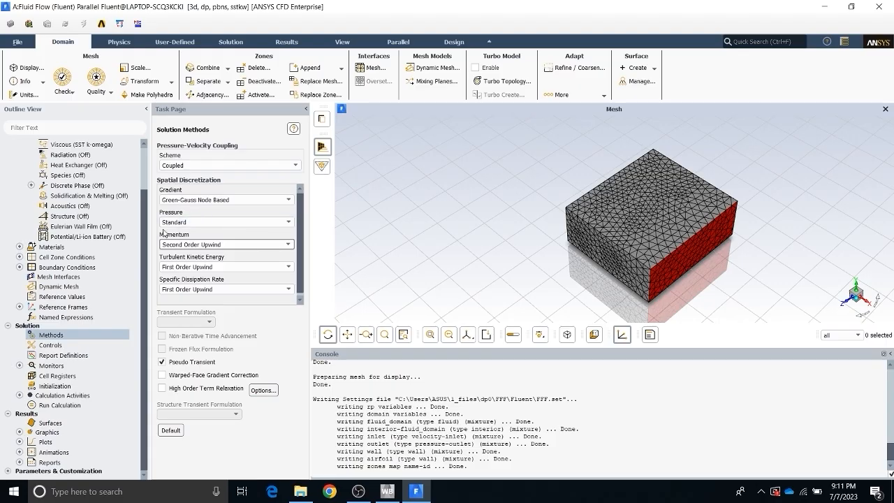
left_click(52, 345)
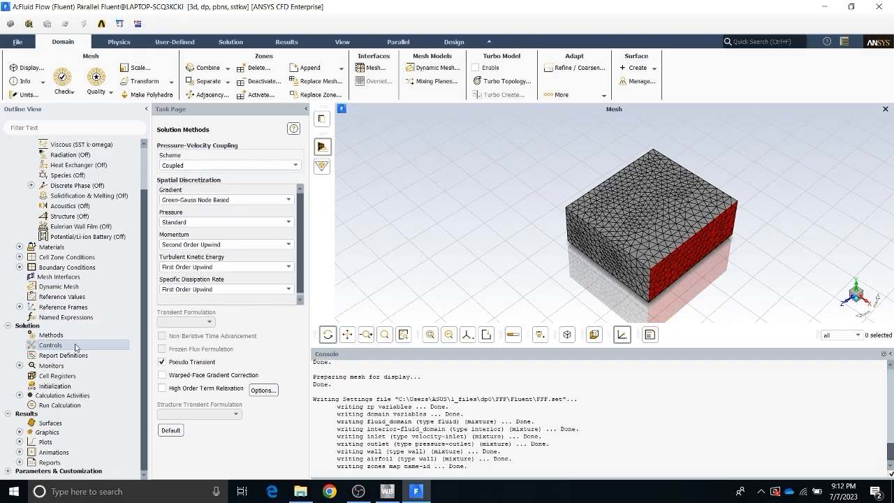
double_click(75, 345)
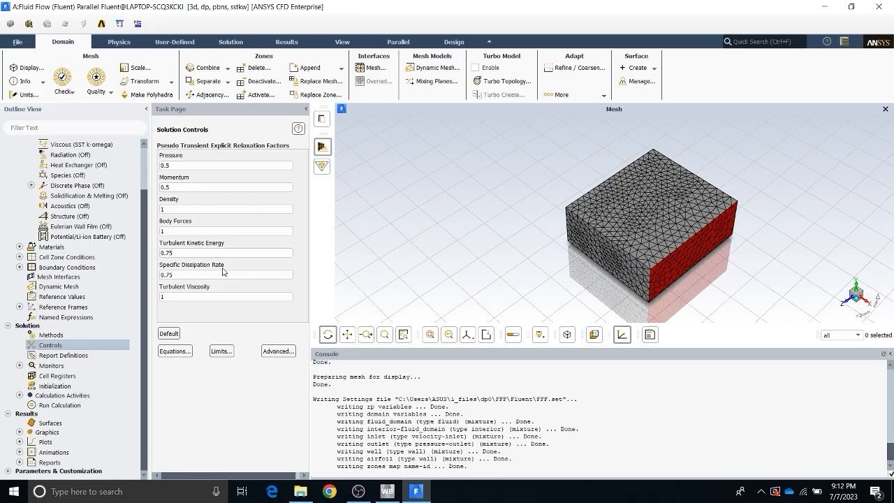
left_click(61, 336)
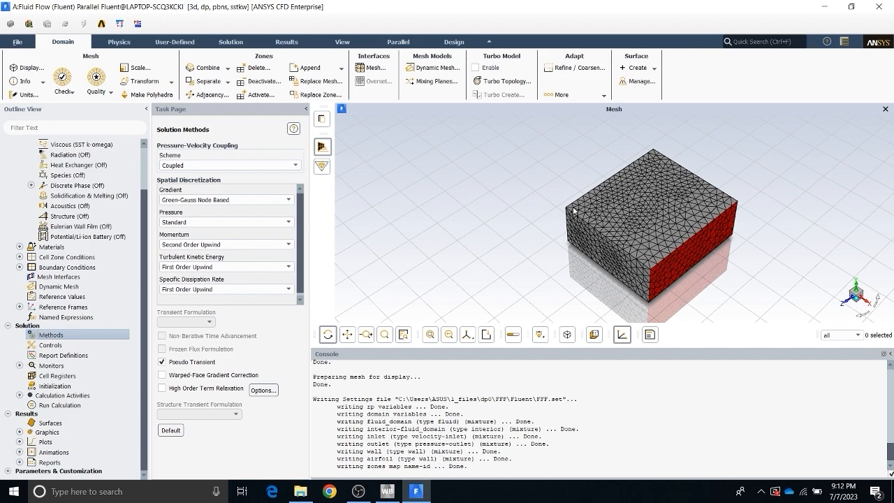
Review the pressure and momentum discretization options again, keeping Standard for pressure and Second Order Upwind for momentum.
left_click(195, 224)
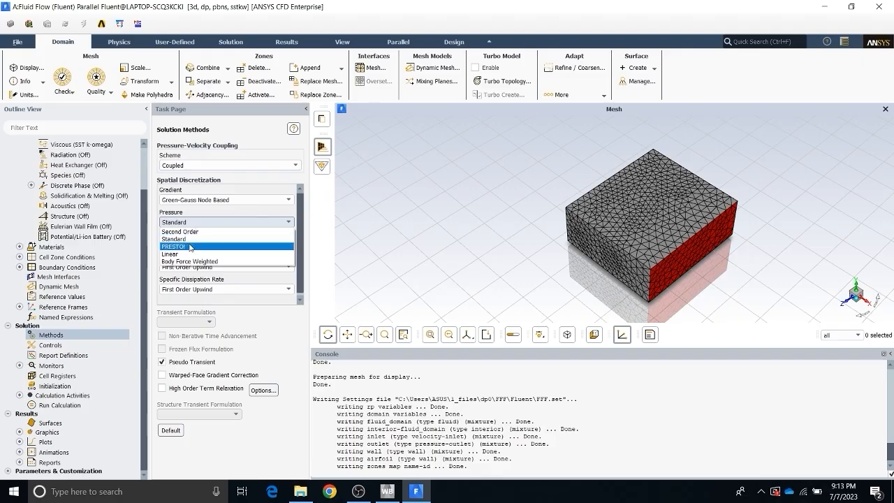
left_click(190, 240)
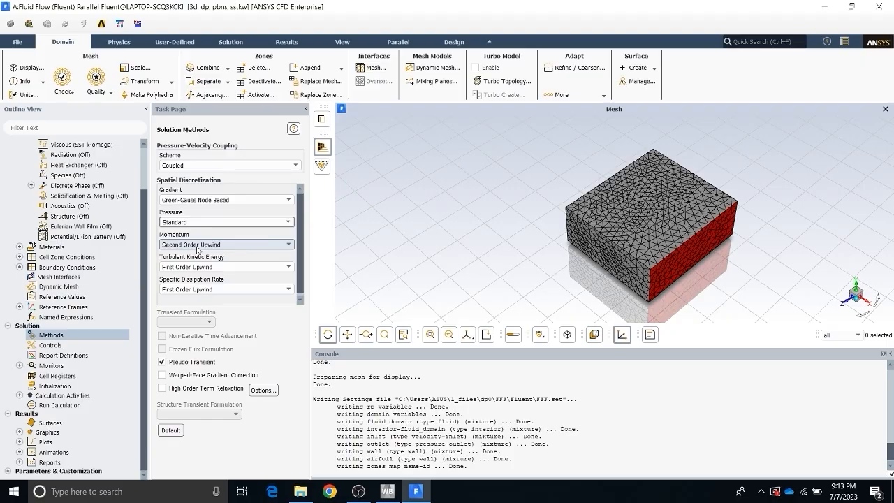
left_click(197, 244)
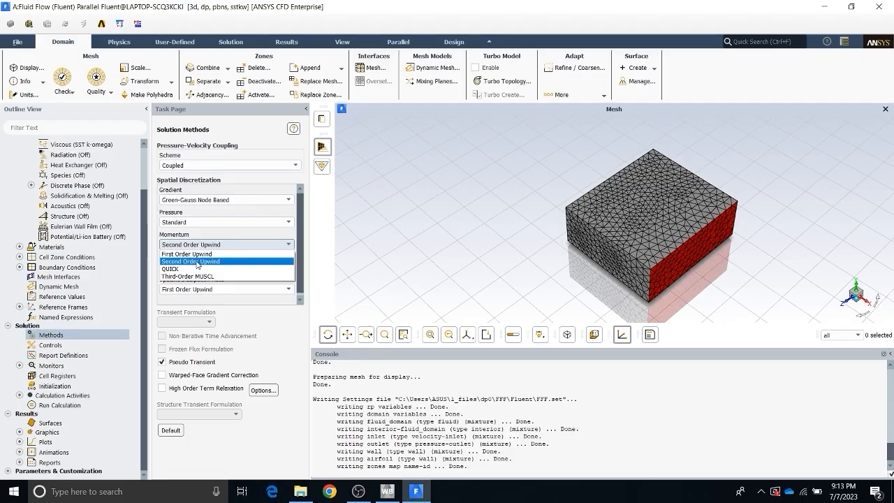
left_click(197, 262)
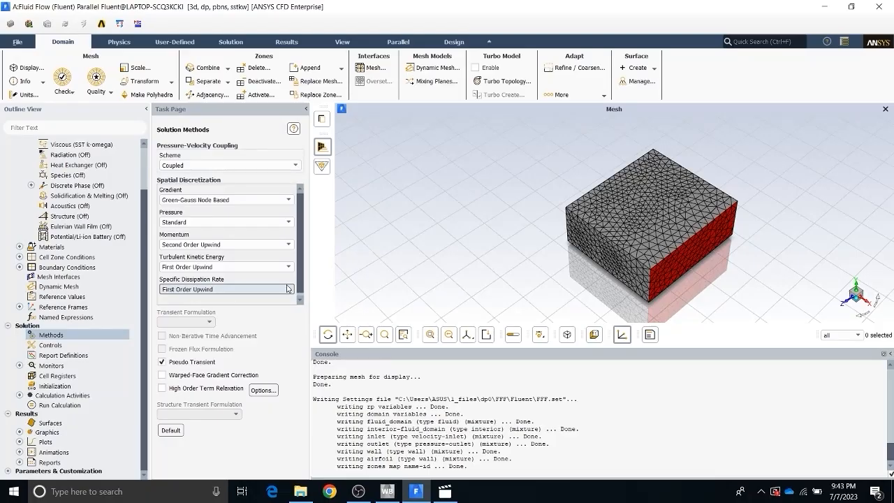
Set the turbulent kinetic energy discretization to Second Order Upwind.
left_click(228, 267)
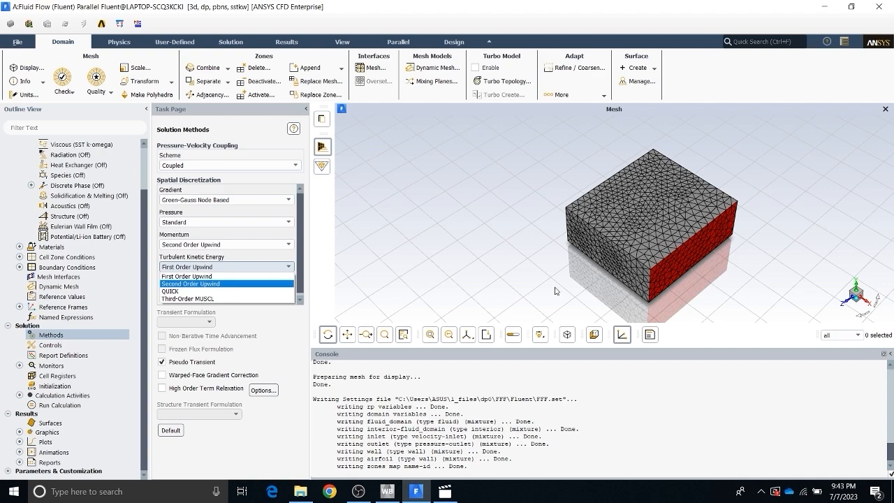
left_click(180, 284)
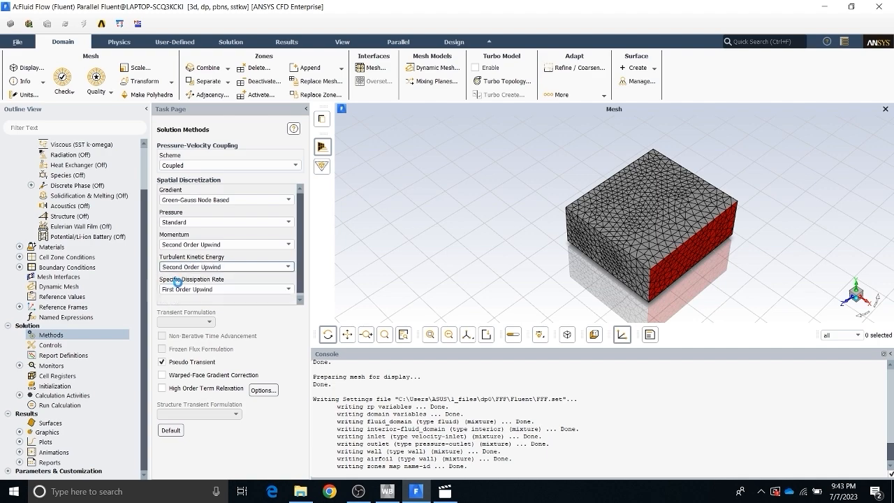
Set the specific dissipation rate discretization to Second Order Upwind and check the pseudo transient relaxation factors in the solution controls.
left_click(199, 290)
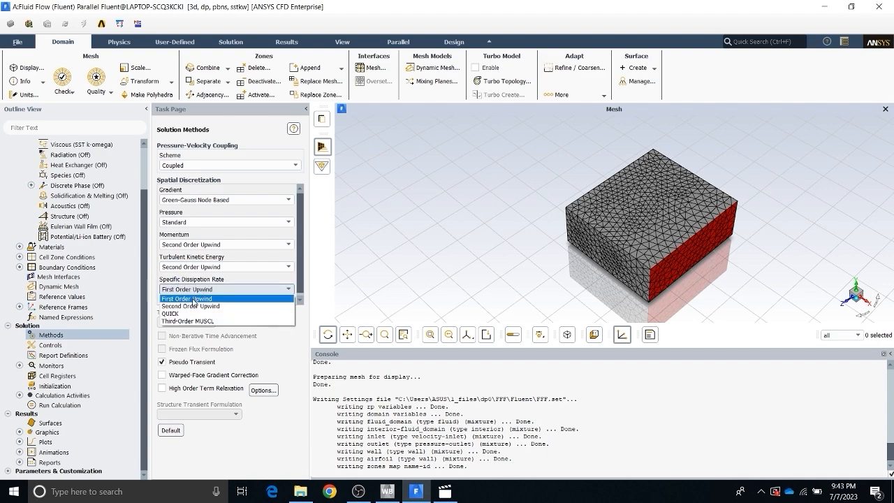
left_click(189, 304)
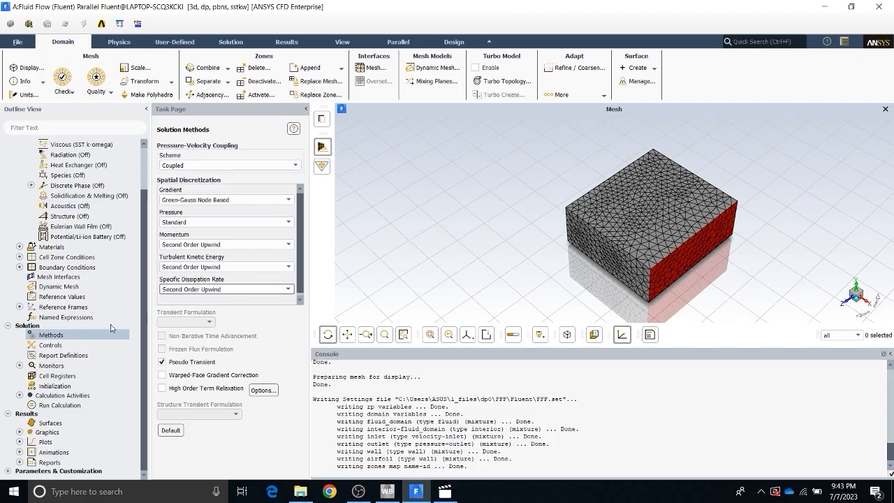
left_click(51, 345)
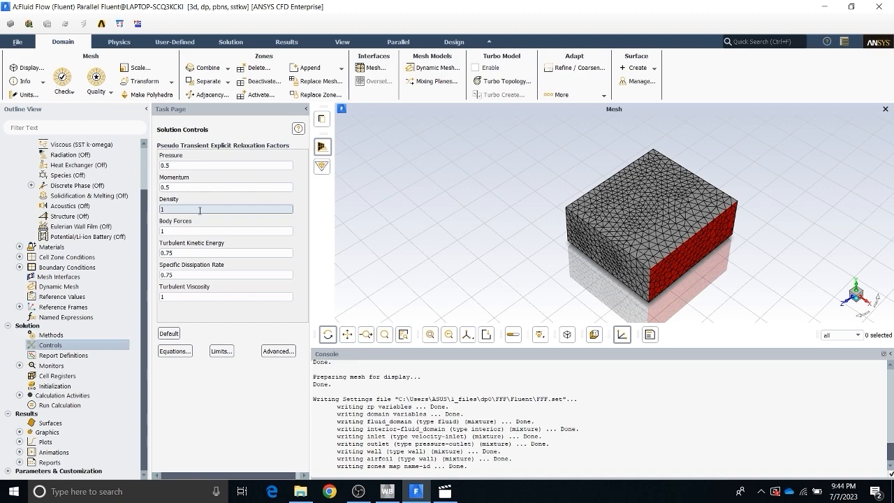
Initialize the solution using Hybrid Initialization.
left_click(70, 387)
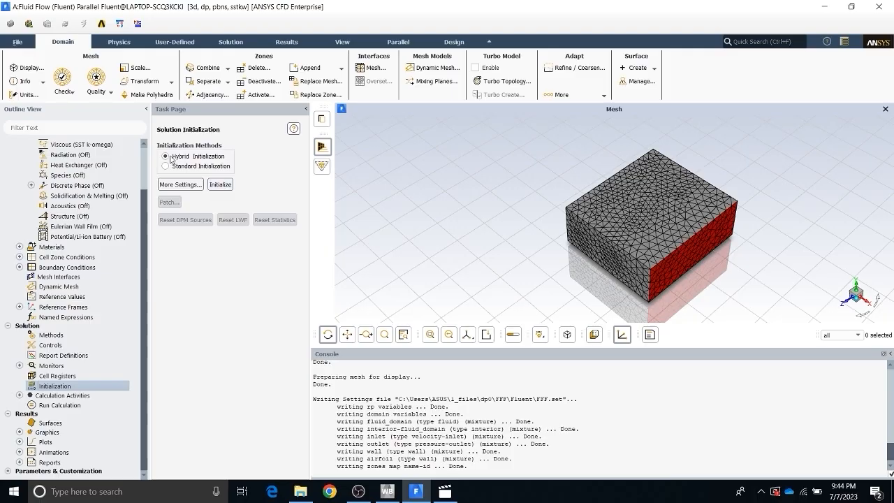
left_click(220, 185)
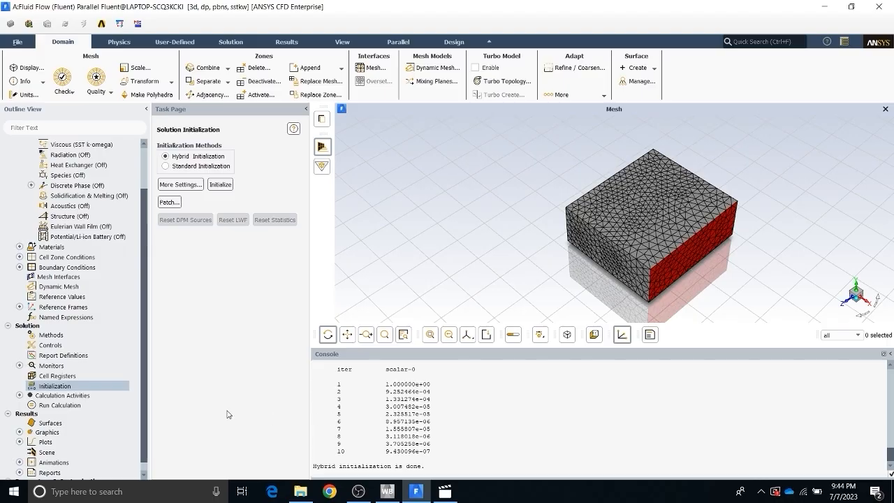
Set the number of iterations to 100, start the calculation, and stop it after the first few iterations.
left_click(80, 405)
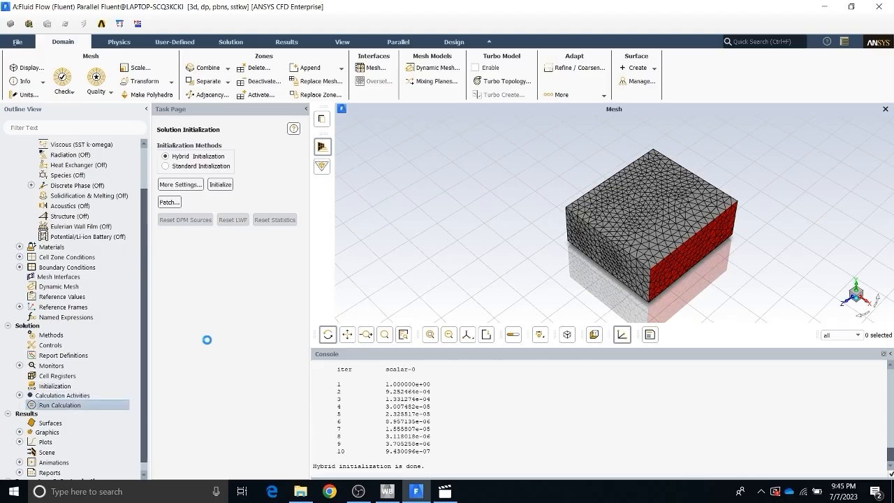
left_click(193, 260)
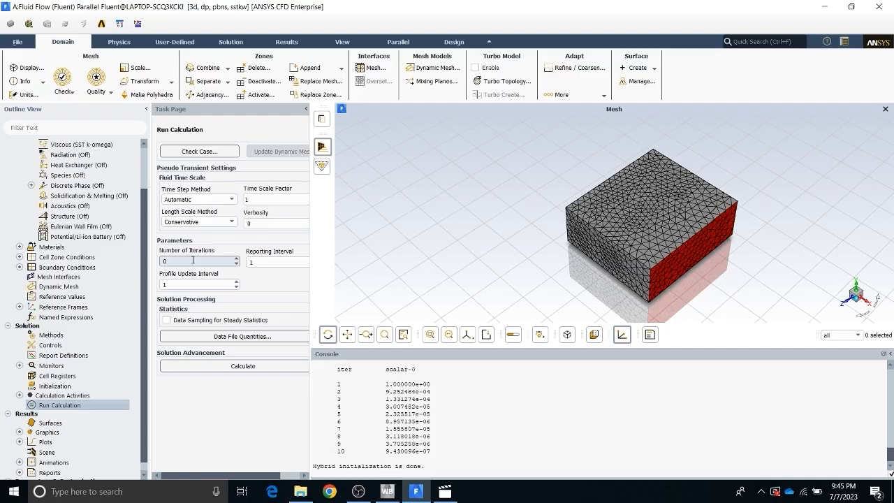
key("BackSpace")
type("100")
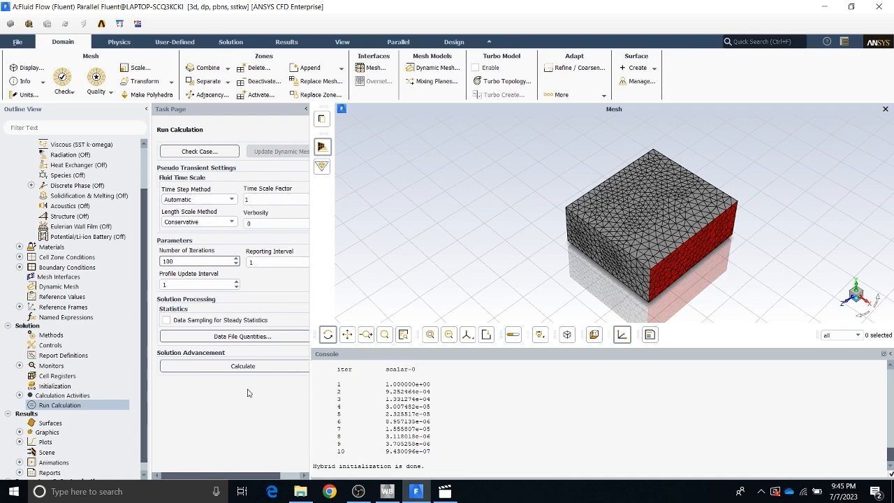
left_click(244, 367)
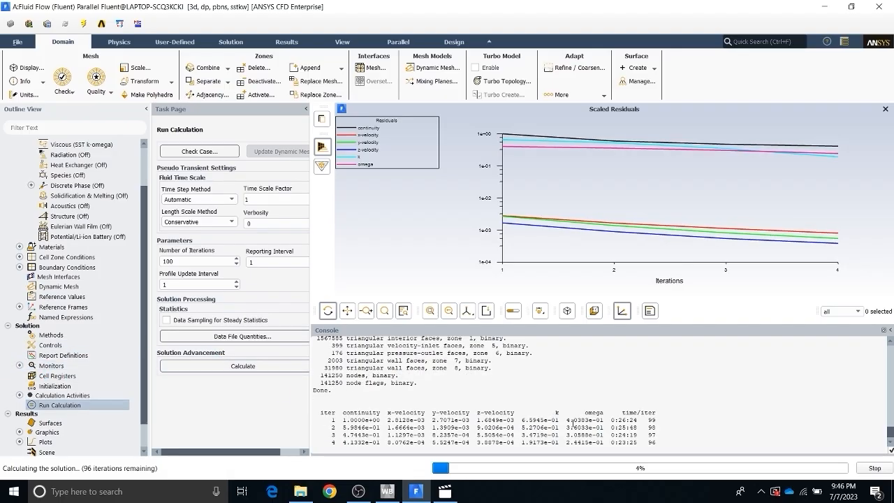
left_click(874, 468)
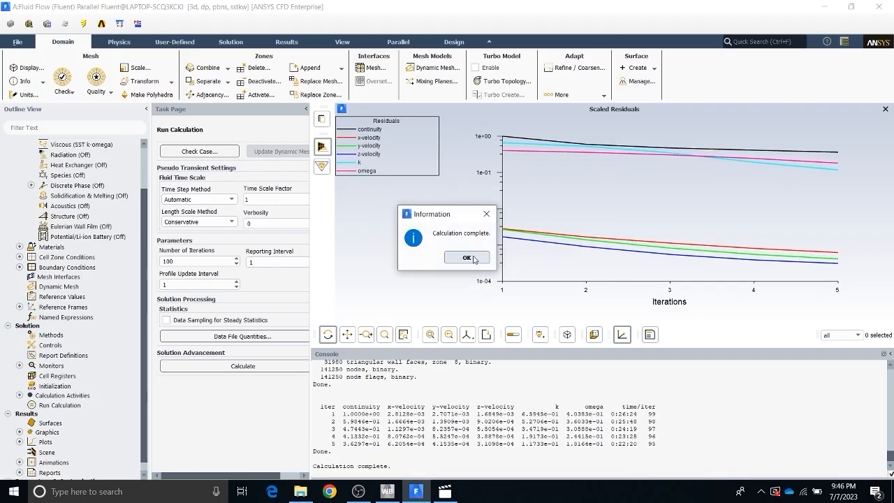
left_click(466, 258)
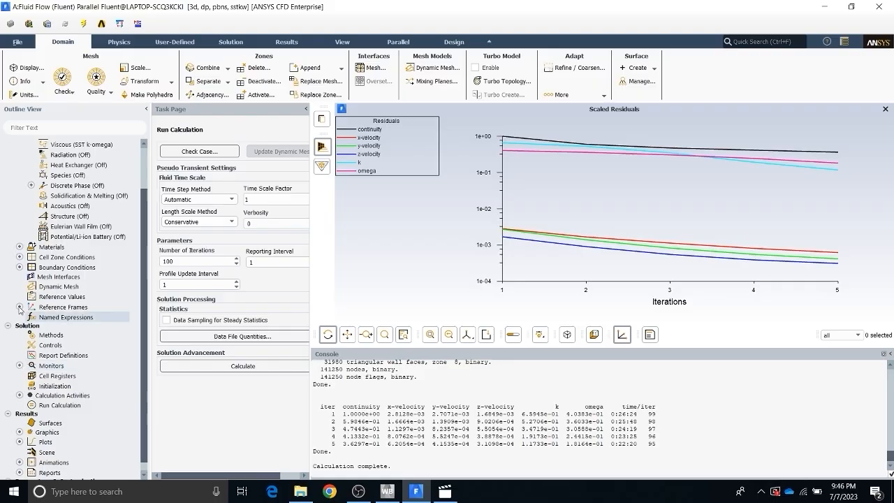
Examine the residual monitors' absolute convergence criteria alongside the scaled residuals plot.
left_click(20, 366)
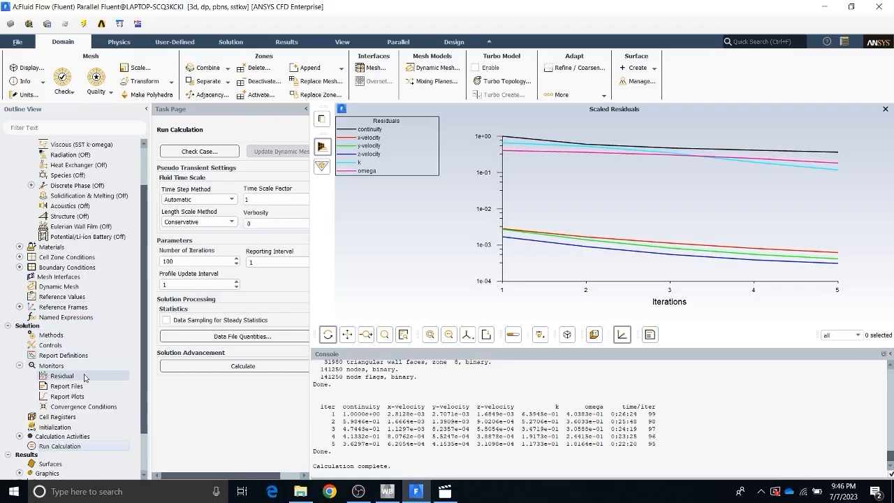
scroll(77, 374, "down", 1)
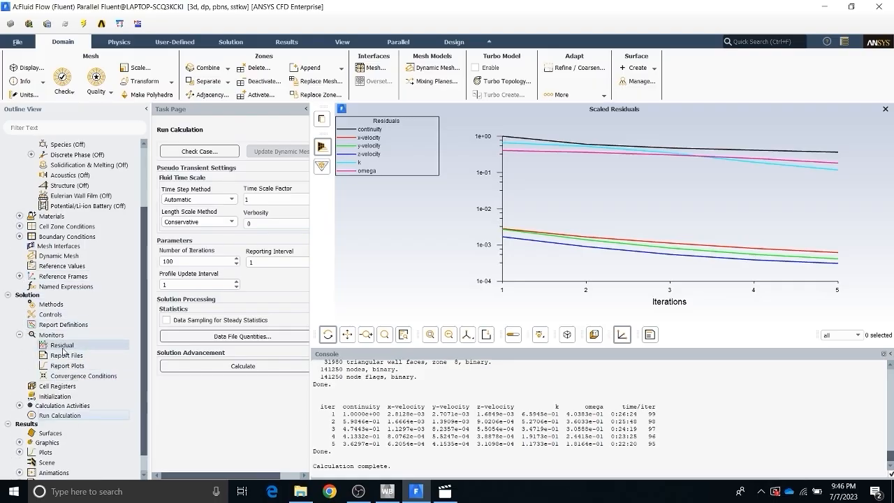
double_click(63, 349)
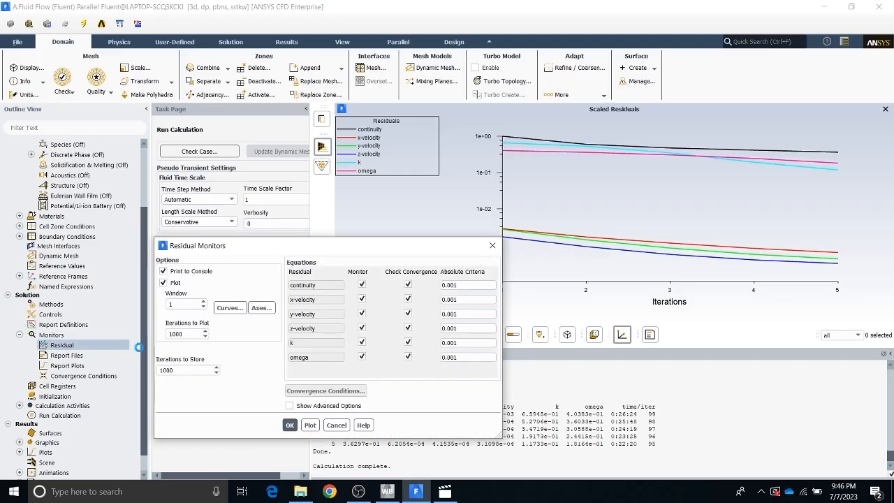
left_click_drag(255, 247, 179, 149)
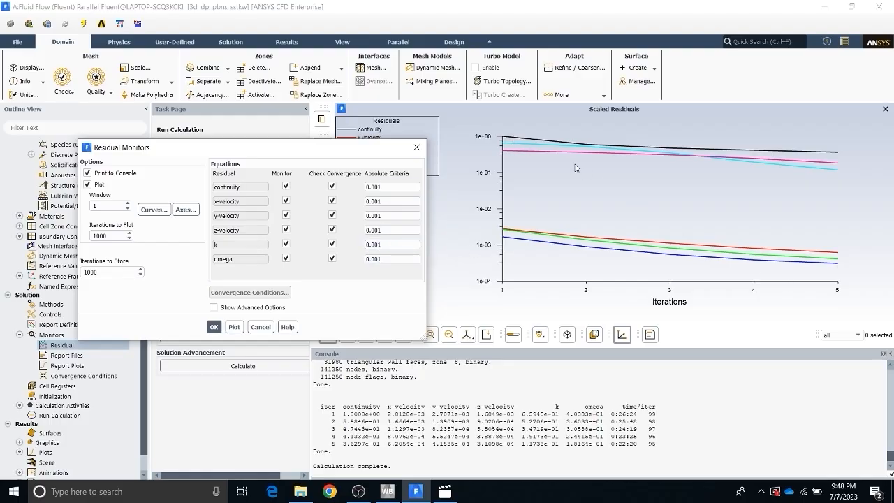
left_click(214, 326)
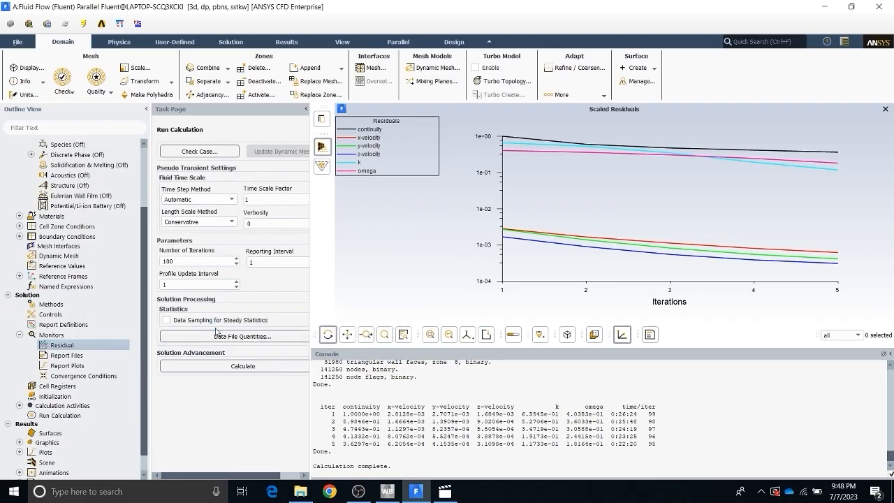
Continue the calculation for several more iterations and stop it.
left_click(252, 365)
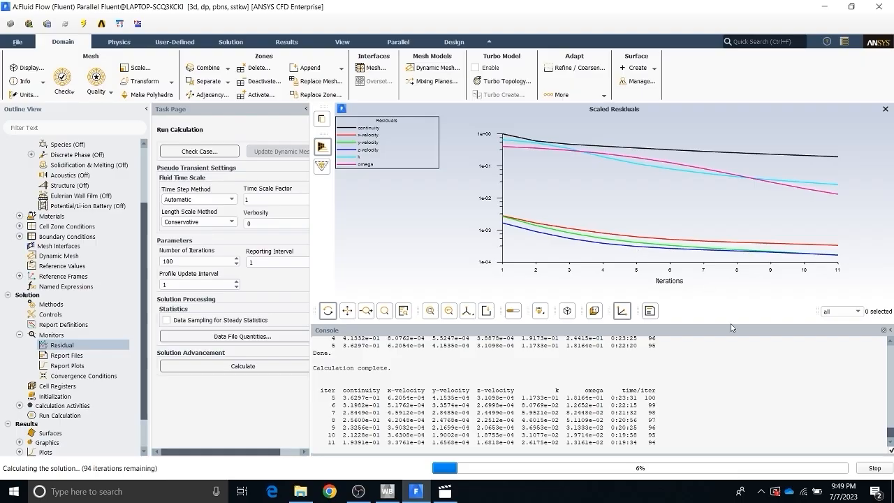
left_click(870, 473)
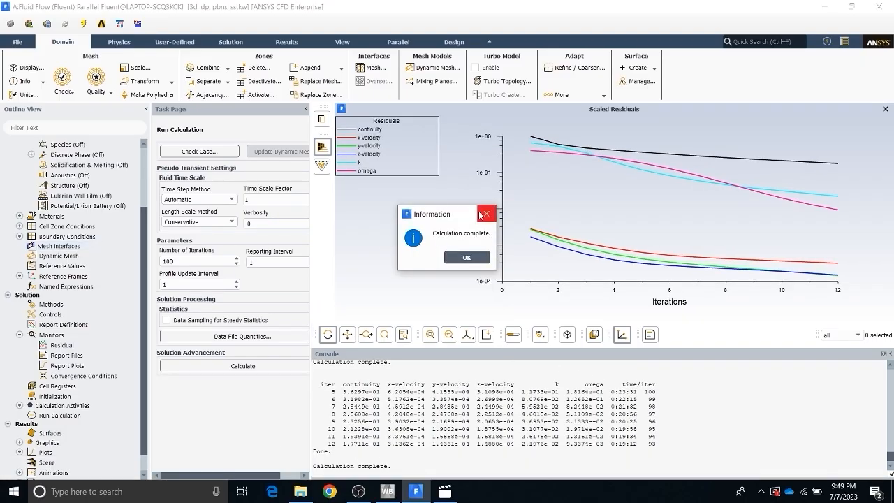
left_click(485, 214)
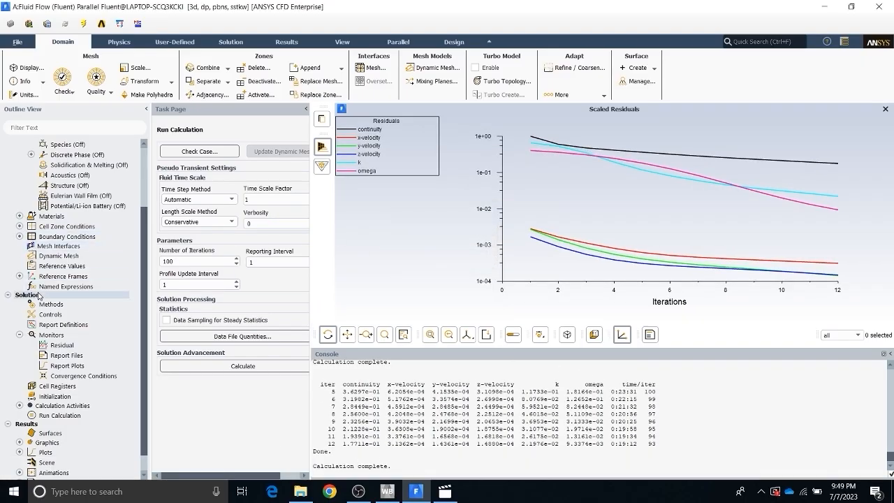
Switch the pressure-velocity coupling to SIMPLE to compare its under-relaxation factors with the current ones, and restore the Coupled scheme.
left_click(51, 314)
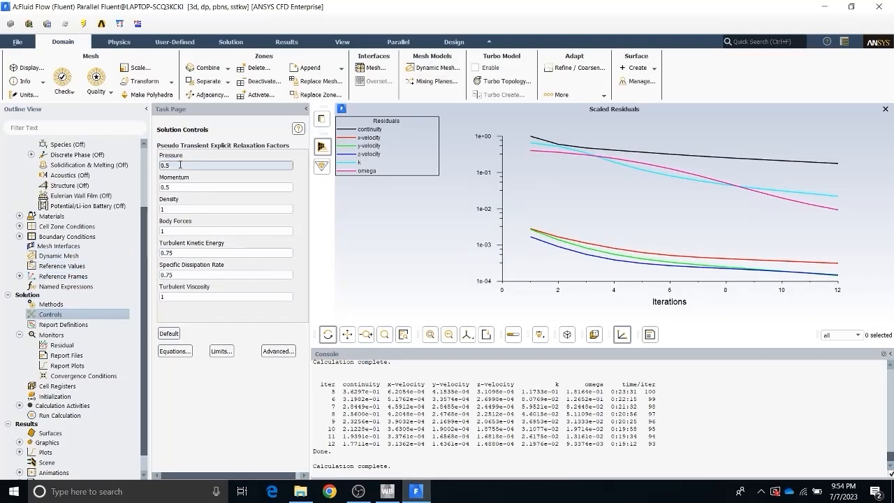
left_click(78, 305)
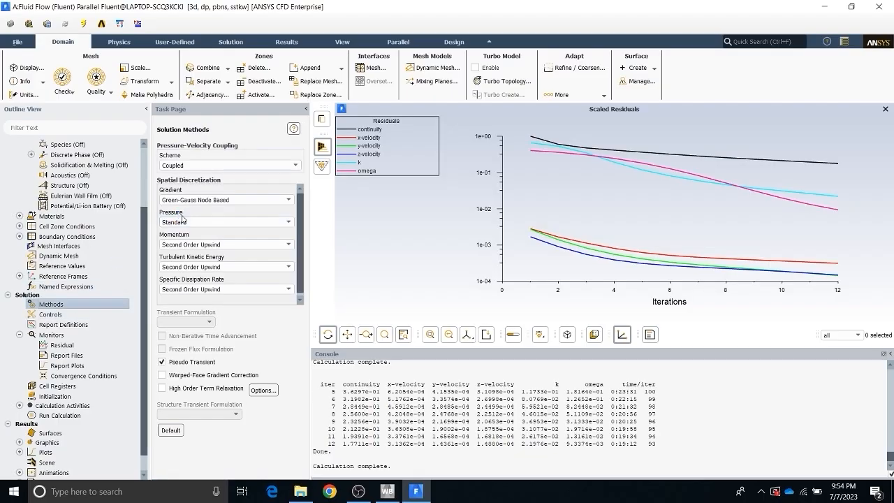
left_click(174, 164)
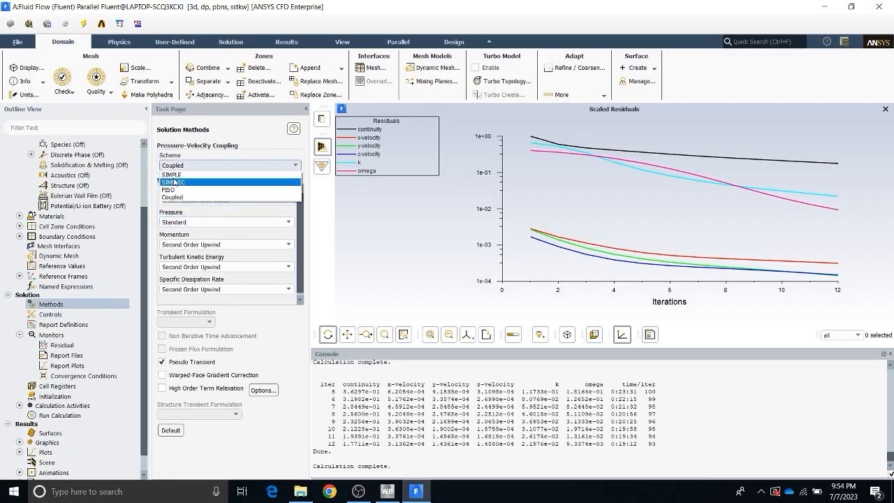
left_click(172, 174)
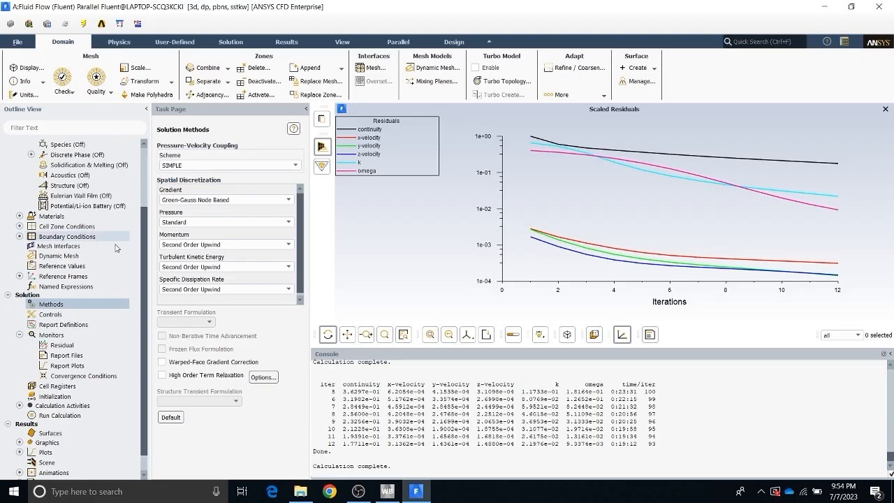
left_click(50, 315)
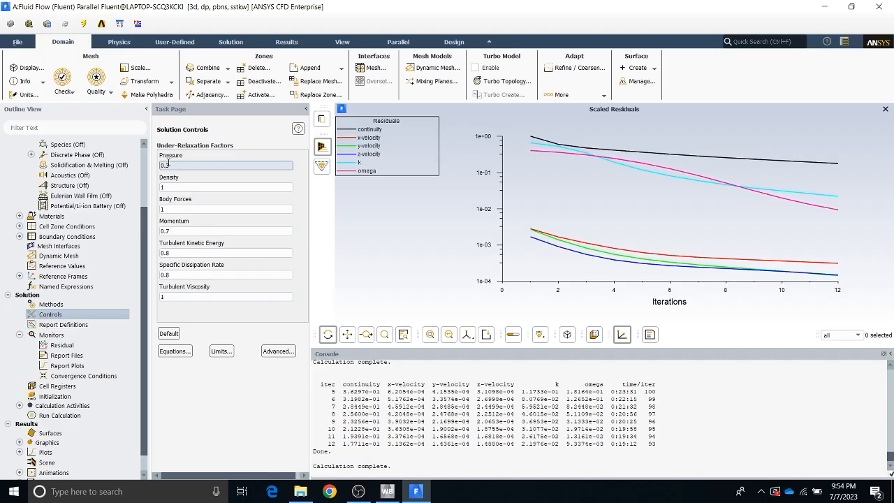
left_click(60, 305)
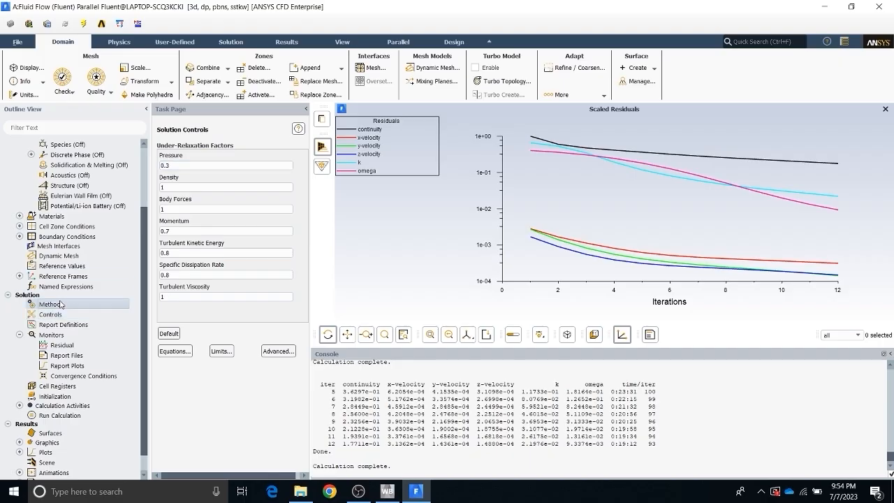
left_click(199, 166)
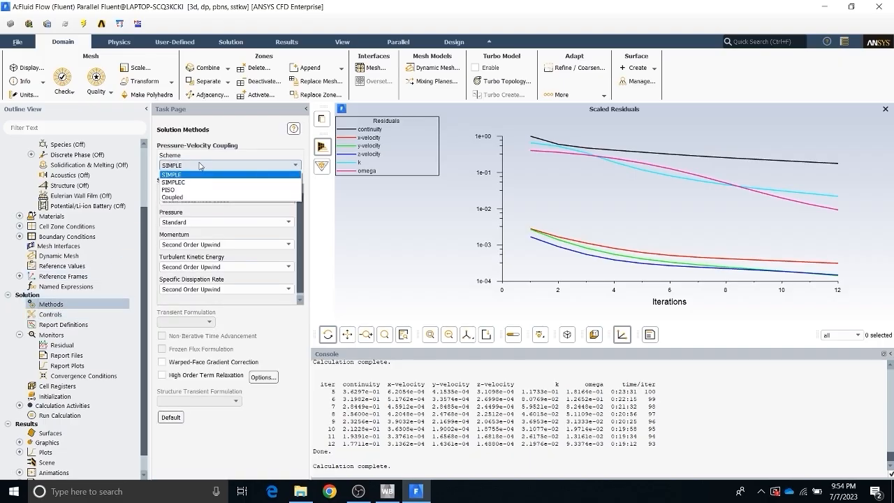
left_click(172, 197)
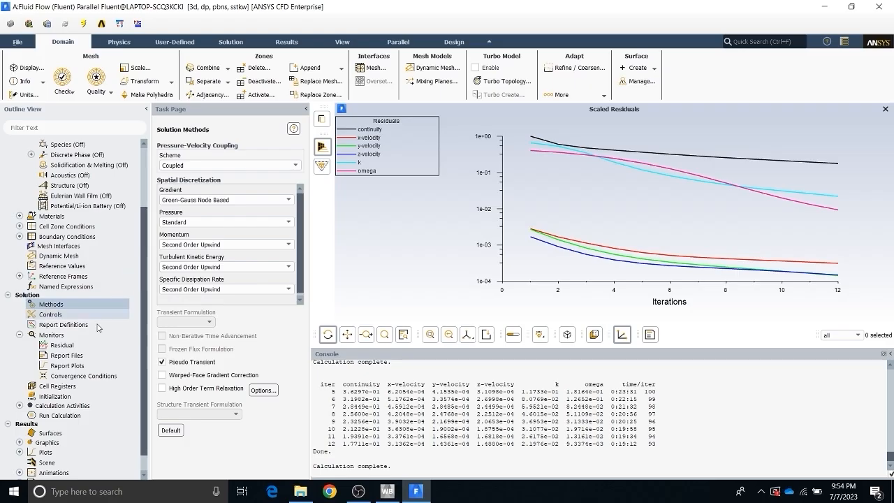
Set the pressure pseudo transient explicit relaxation factor to 0.3 in the solution controls.
left_click(60, 317)
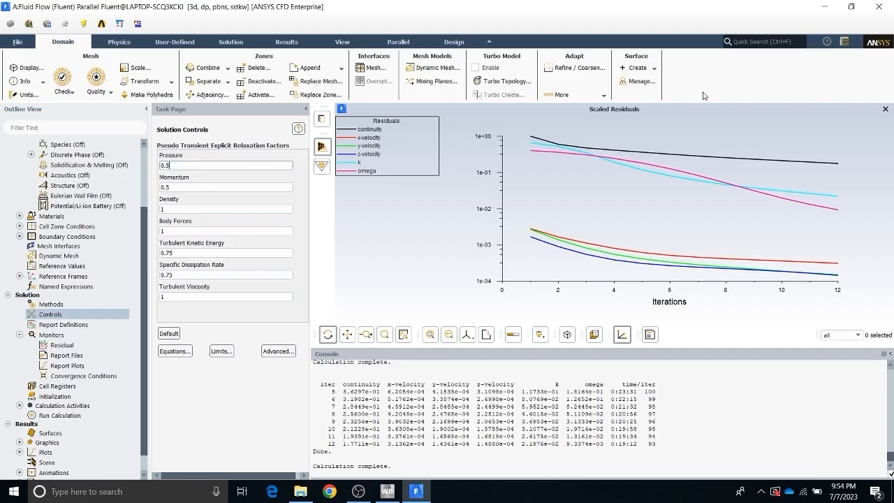
left_click(288, 169)
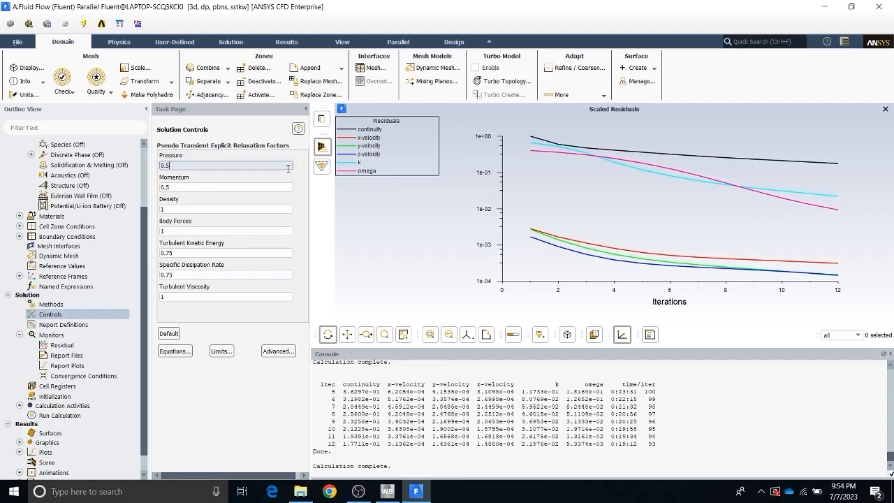
type("3")
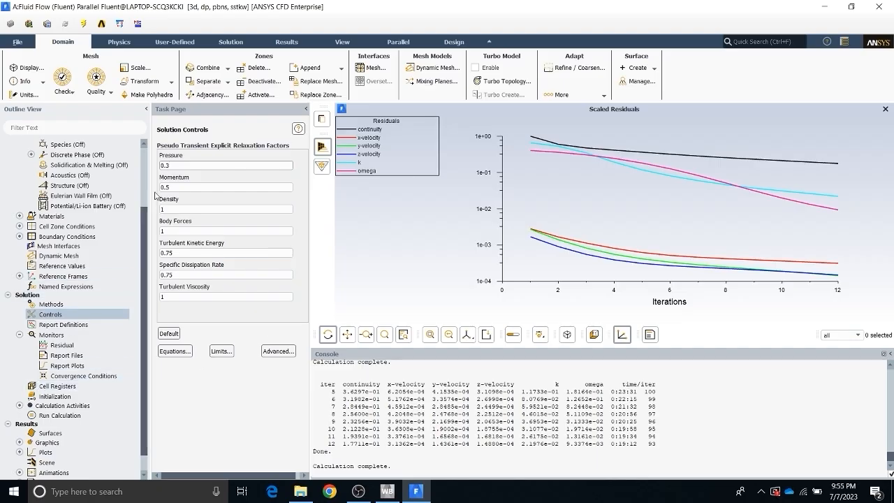
Restart the calculation, applying the settings changes to current and future calculations.
scroll(133, 294, "down", 1)
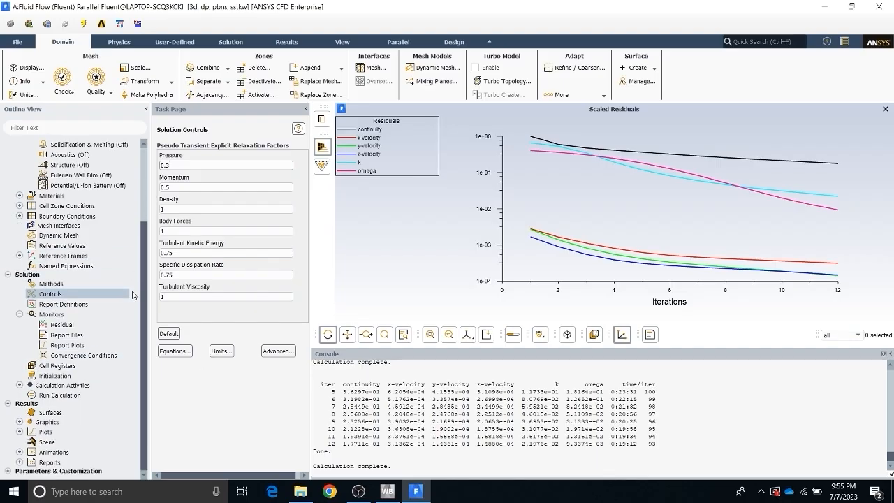
left_click(46, 396)
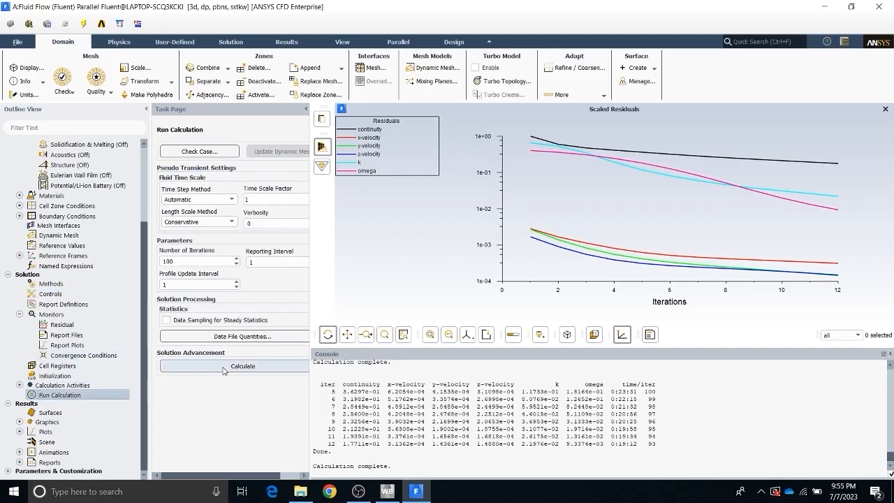
left_click(224, 368)
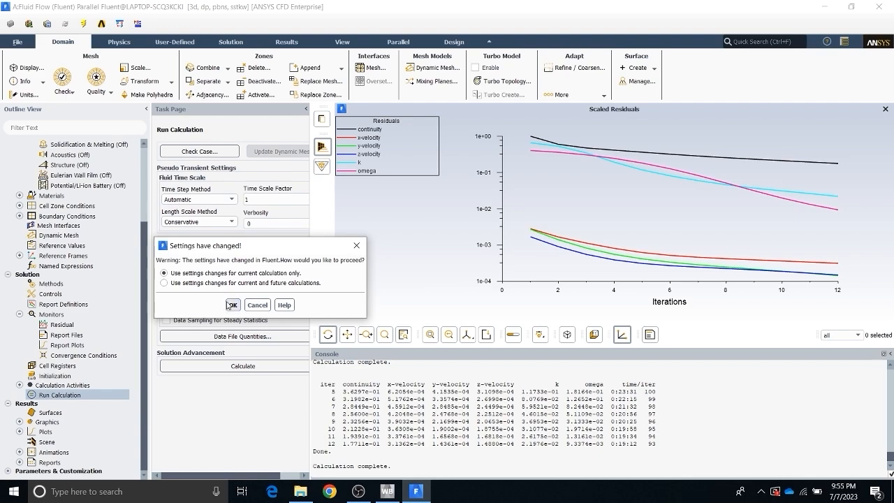
left_click(164, 283)
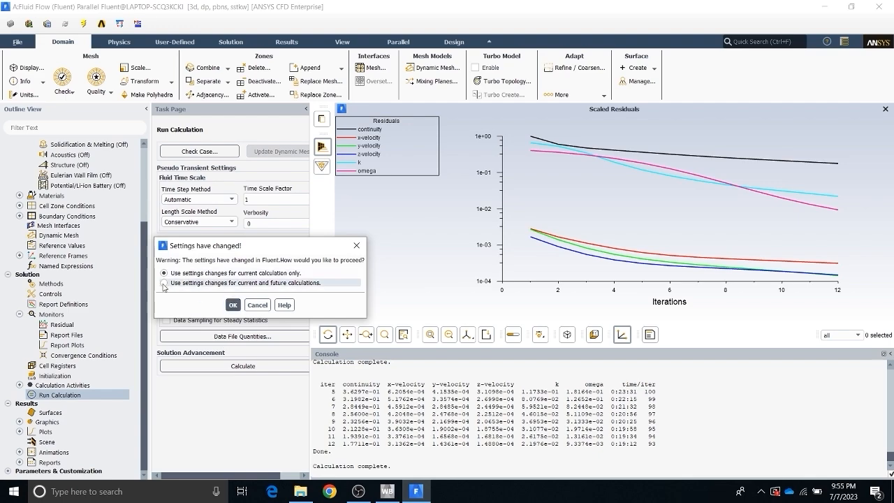
left_click(233, 304)
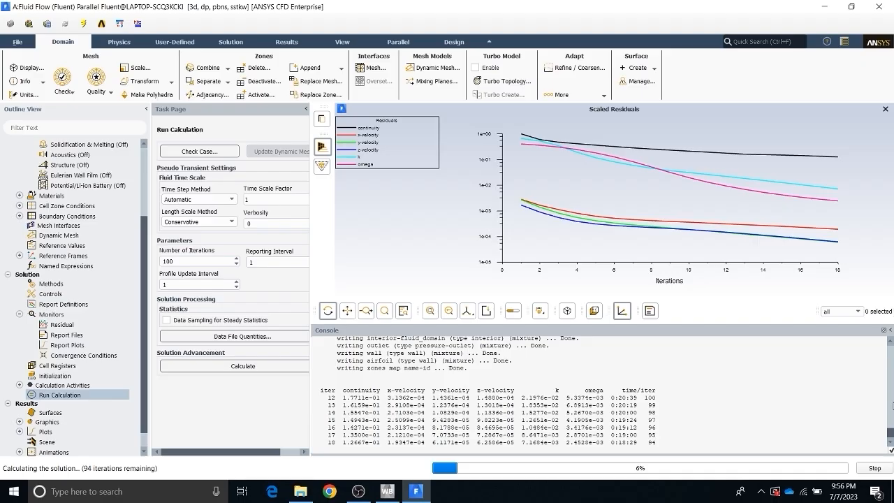
Stop the running calculation and set both the pressure and momentum pseudo transient explicit relaxation factors to 0.3.
left_click(873, 468)
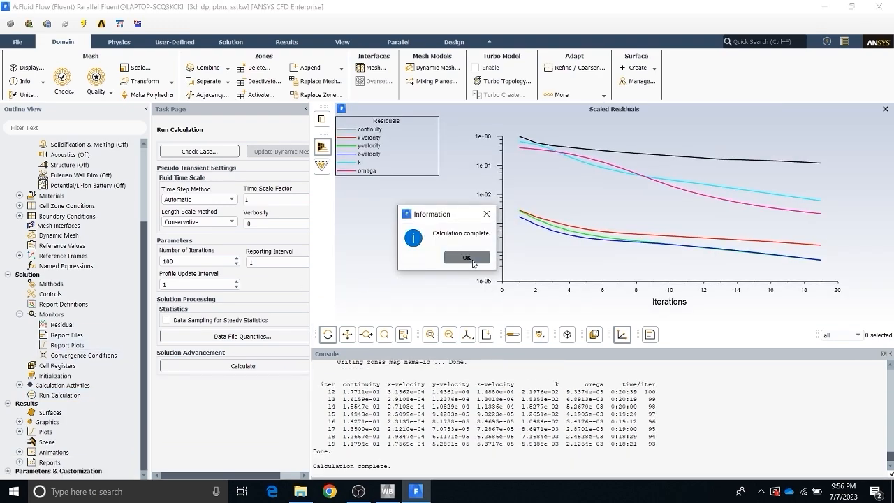
left_click(488, 255)
left_click(50, 293)
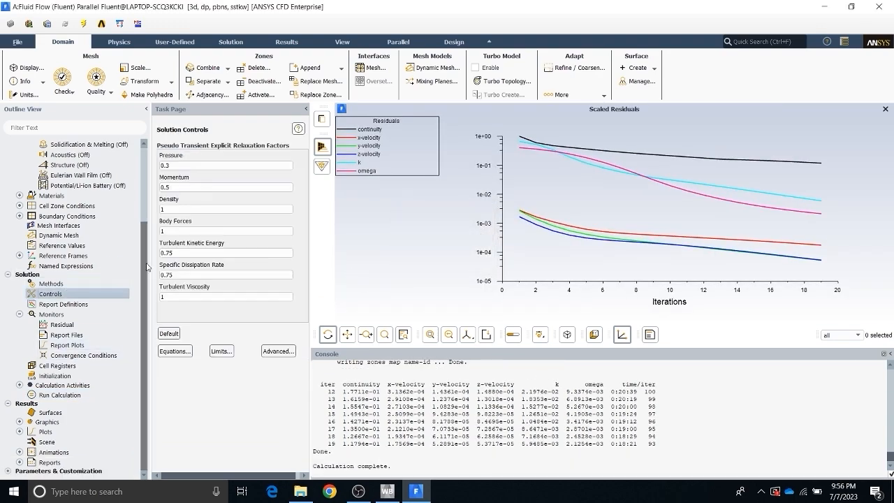
left_click(190, 165)
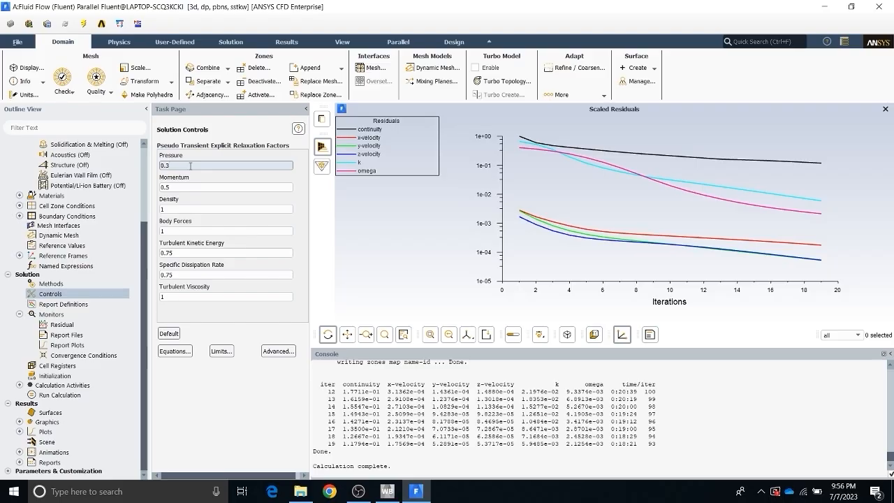
key("BackSpace")
type("3")
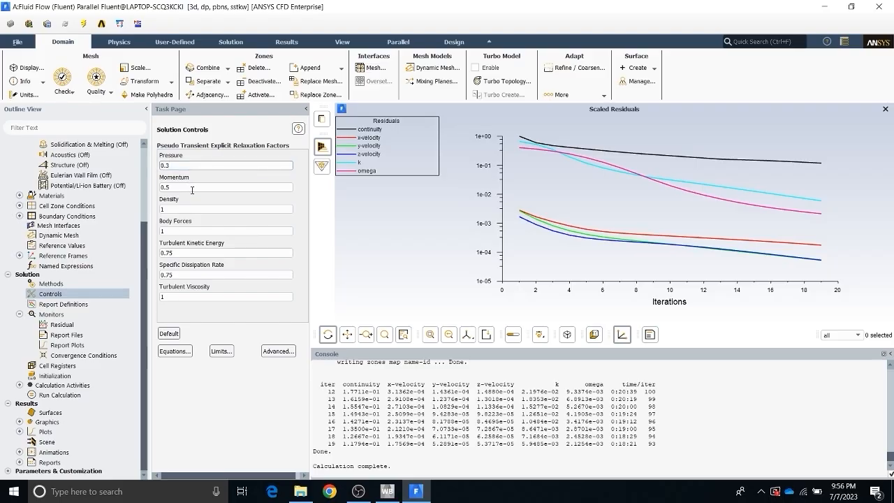
left_click(194, 188)
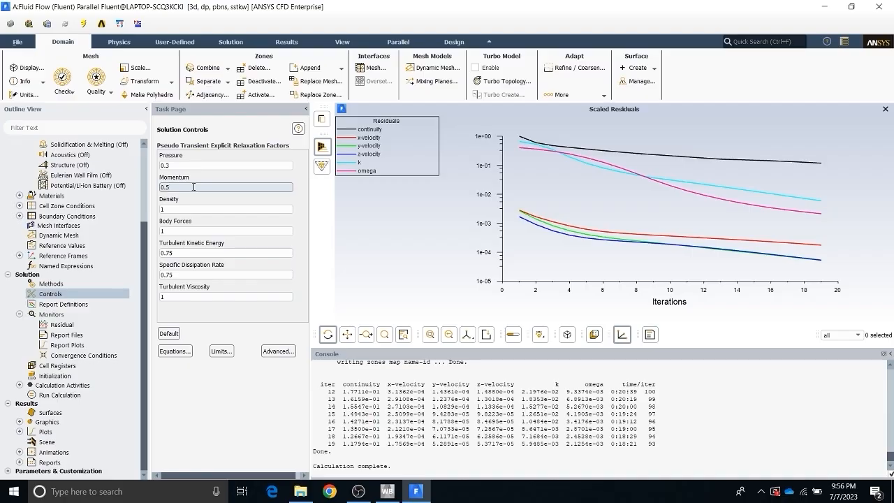
key("BackSpace")
type("3")
Continue the calculation with the settings changes applied to current and future calculations, and stop it after about ten more iterations.
left_click(51, 395)
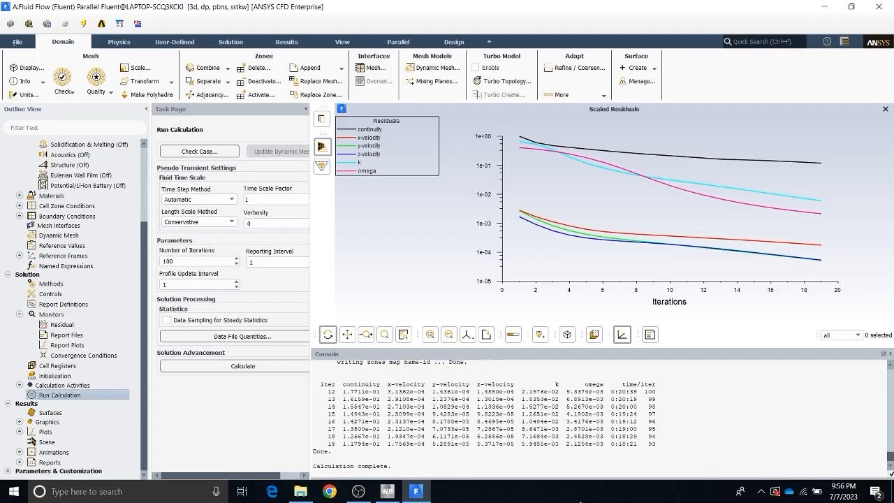
left_click(203, 367)
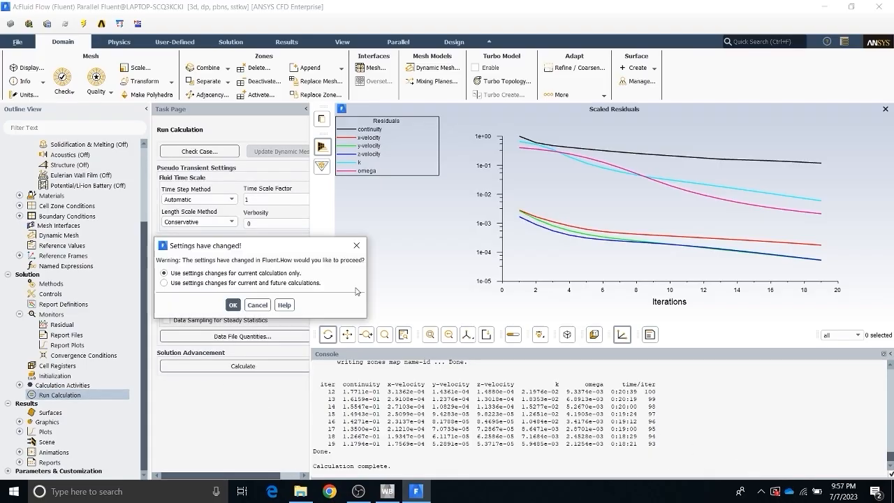
left_click(165, 282)
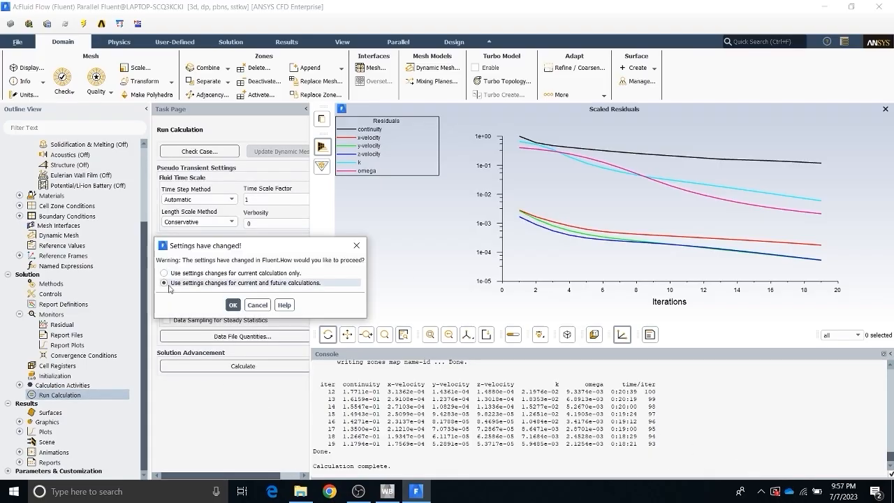
left_click(233, 305)
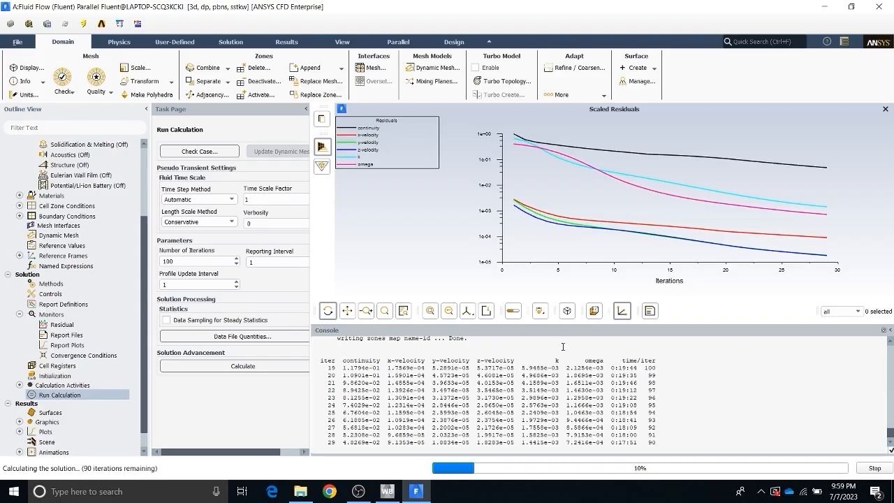
left_click(874, 467)
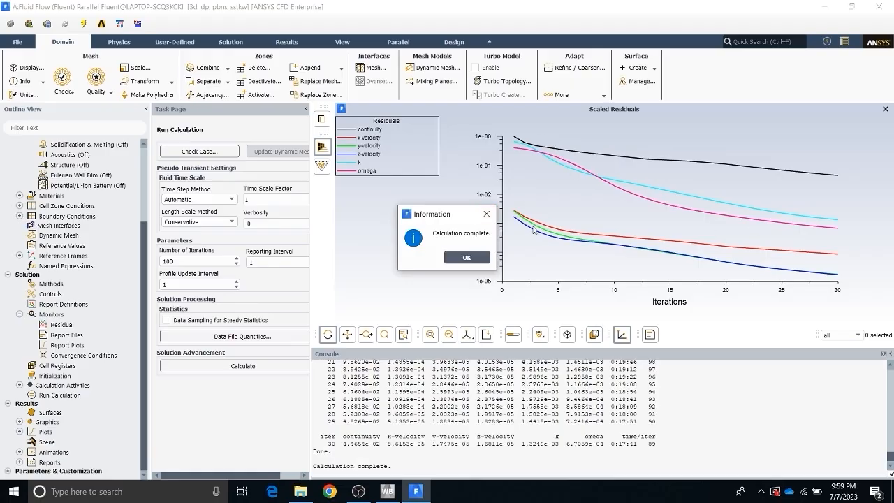
left_click(486, 213)
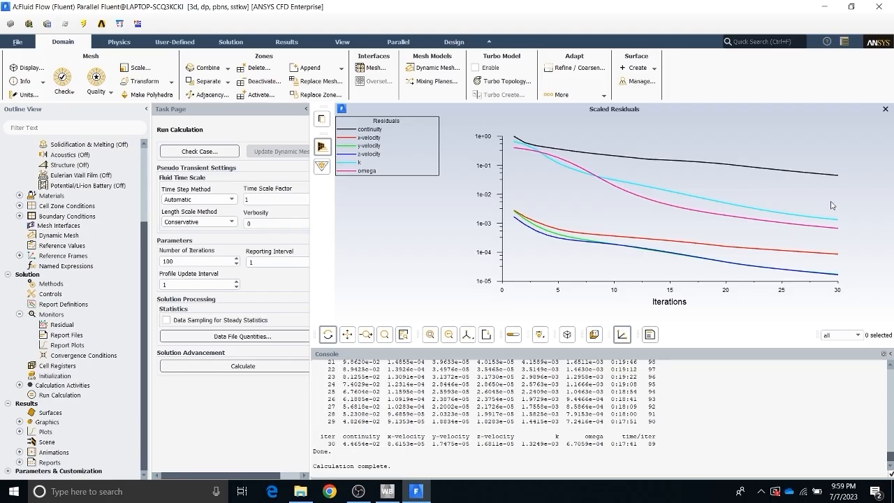
Review the absolute convergence criteria in the residual monitors and the relaxation factors in the solution controls.
left_click(62, 325)
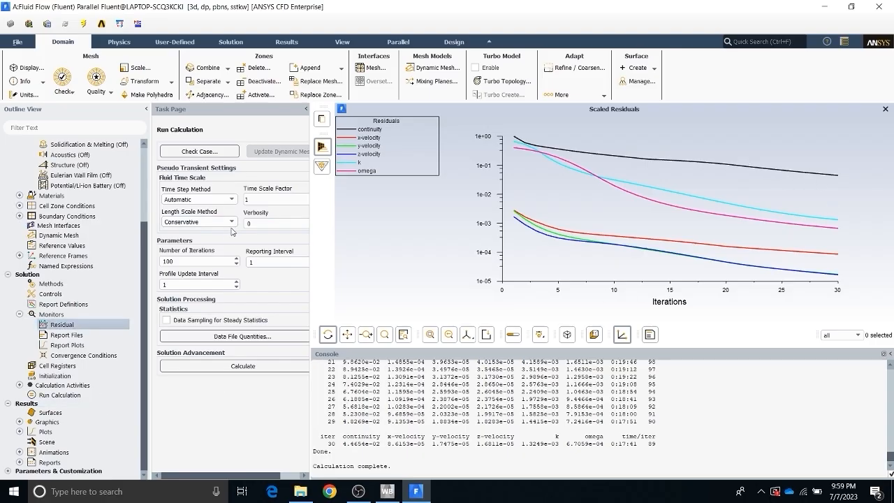
double_click(87, 328)
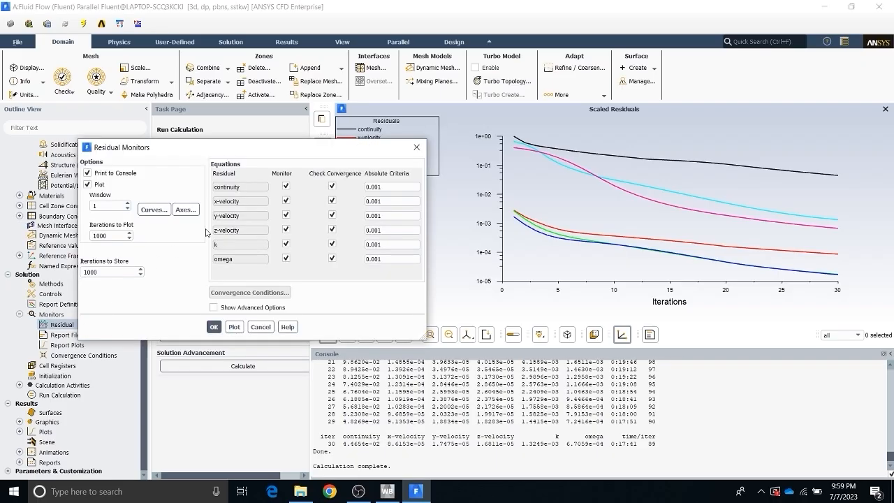
left_click(415, 145)
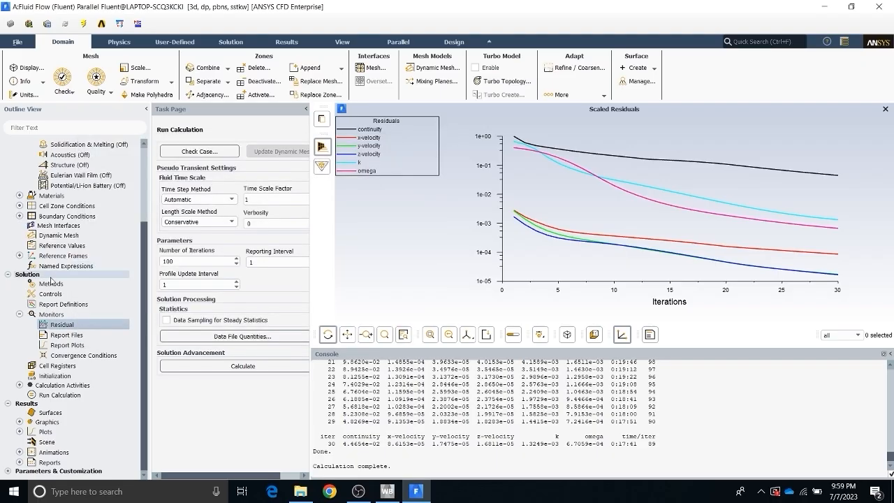
double_click(68, 291)
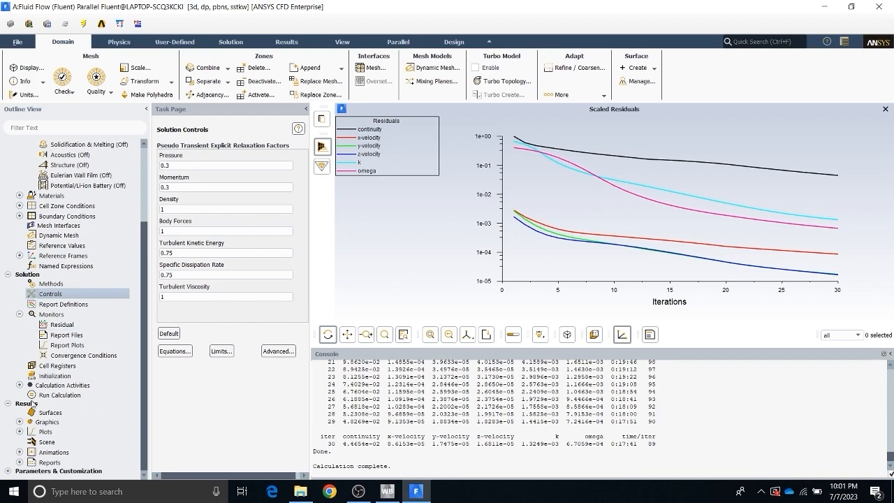
Preview the standard initialization option, then reinitialize the solution with Hybrid Initialization, discarding the unsaved data.
left_click(54, 376)
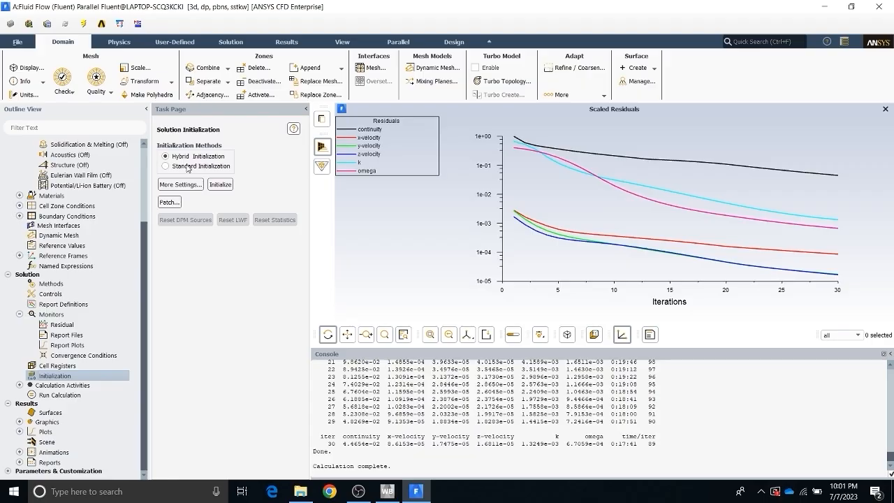
left_click(166, 166)
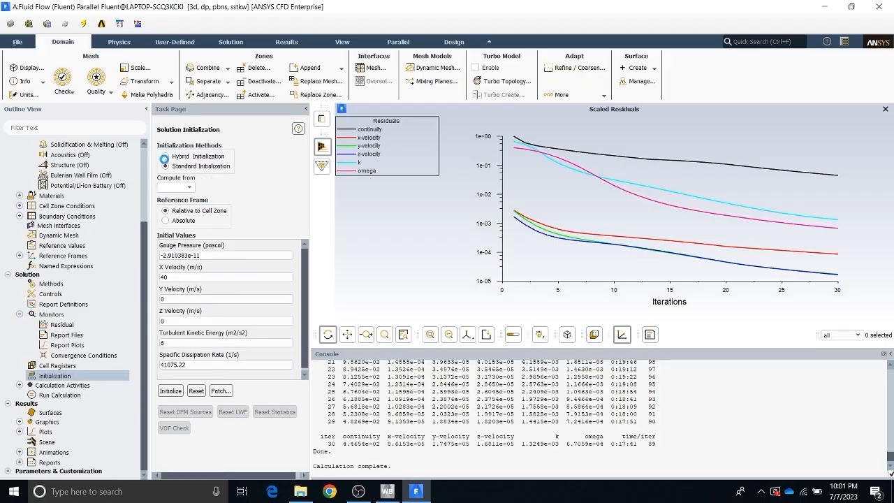
left_click(166, 157)
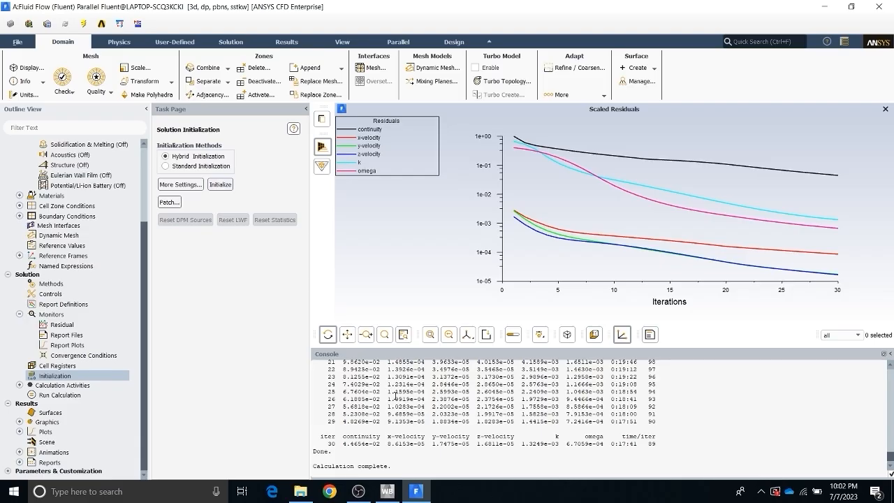
left_click(220, 185)
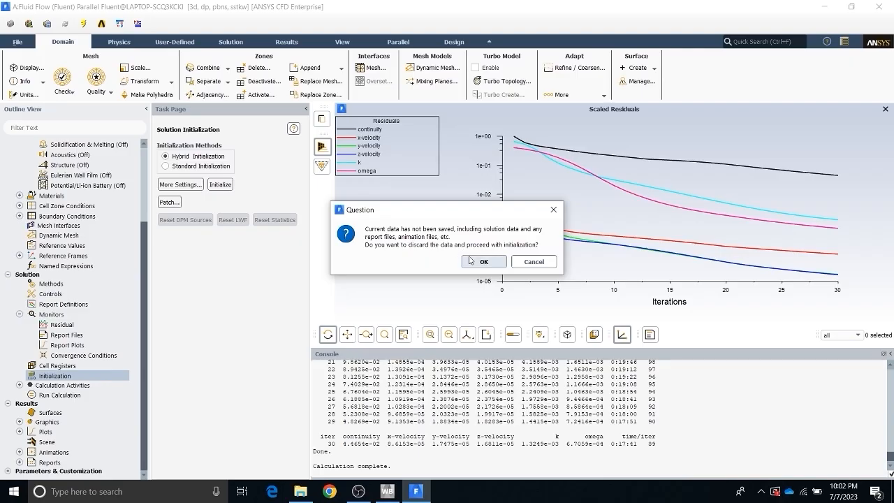
left_click(473, 266)
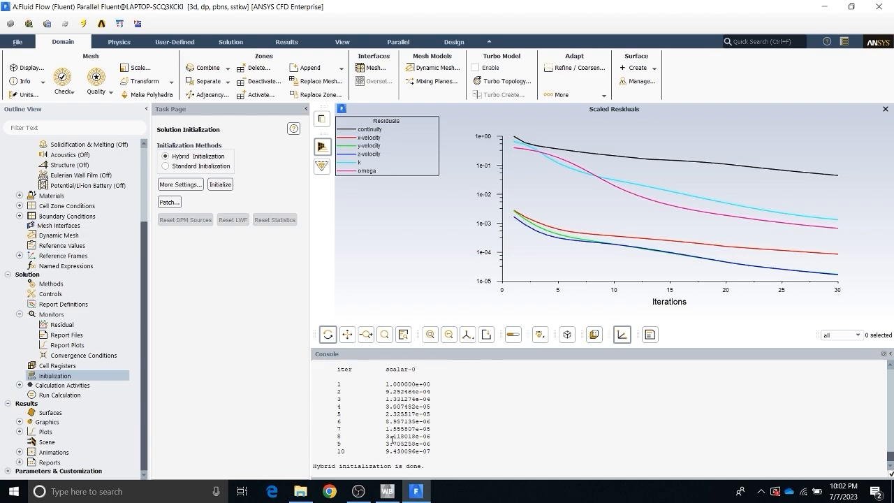
Compare the initial values of standard initialization with the hybrid method, and examine the hybrid initialization's scalar-0 residuals in the console.
left_click(166, 167)
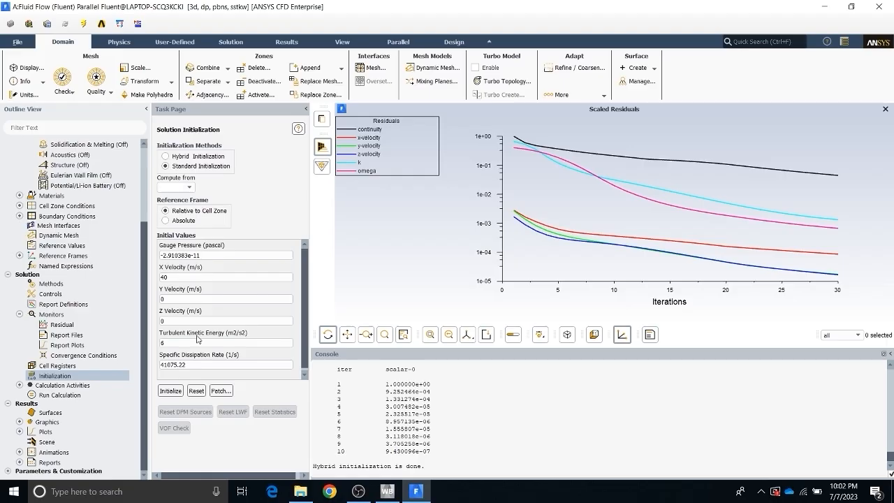
left_click(166, 157)
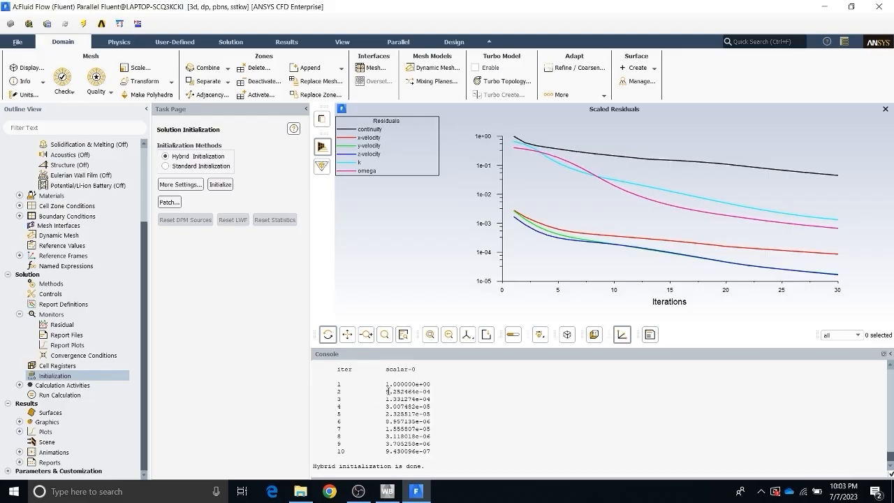
left_click_drag(385, 392, 439, 452)
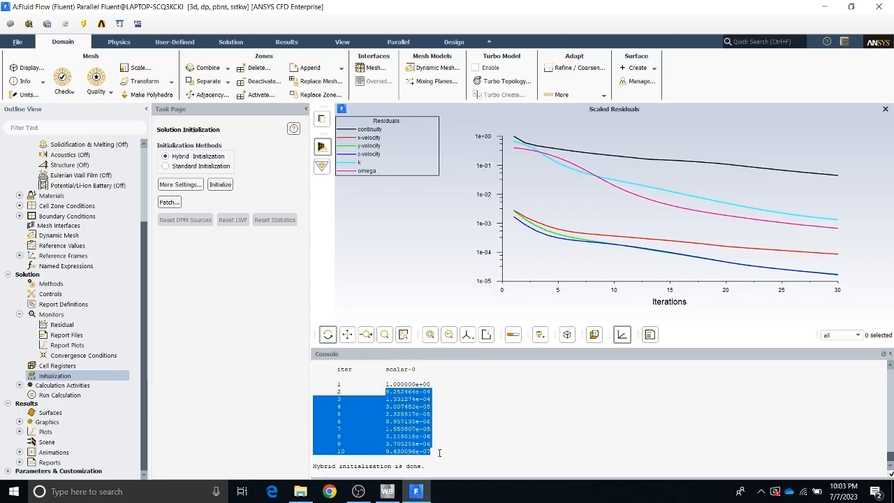
left_click(436, 453)
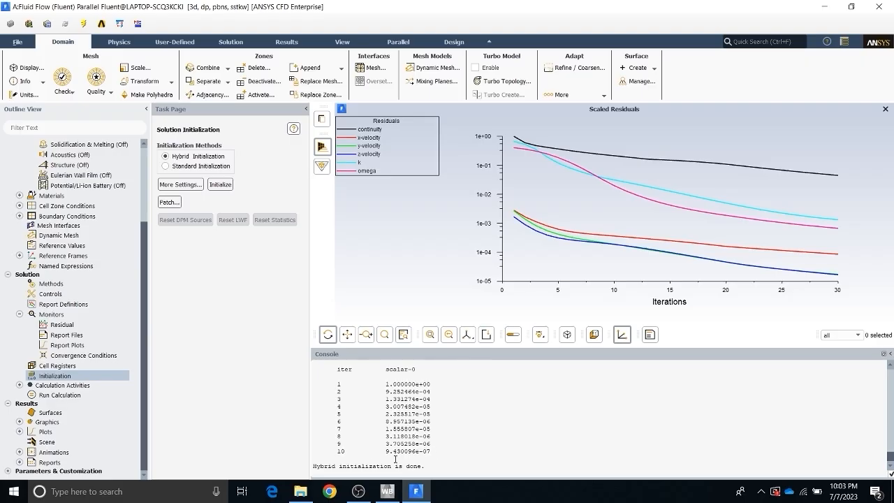
left_click_drag(383, 452, 433, 455)
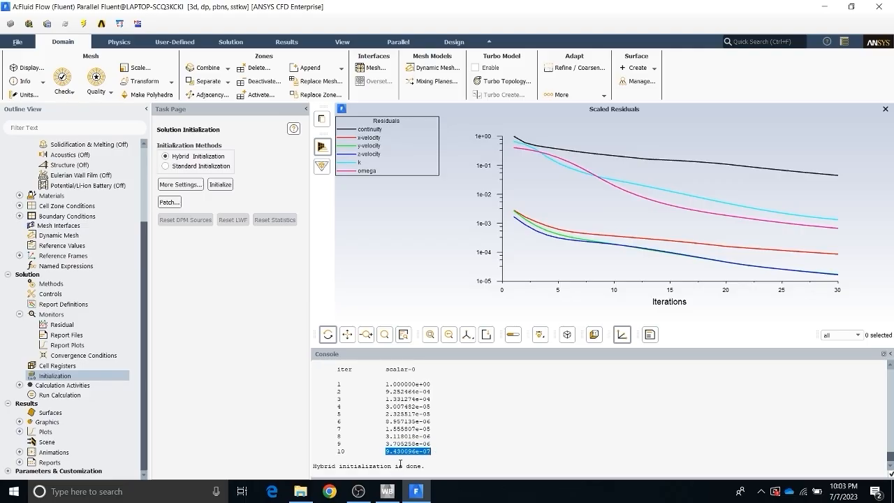
left_click(434, 449)
Check the Fluid Flow system's cell states in the Workbench project schematic and return to Fluent.
left_click(59, 395)
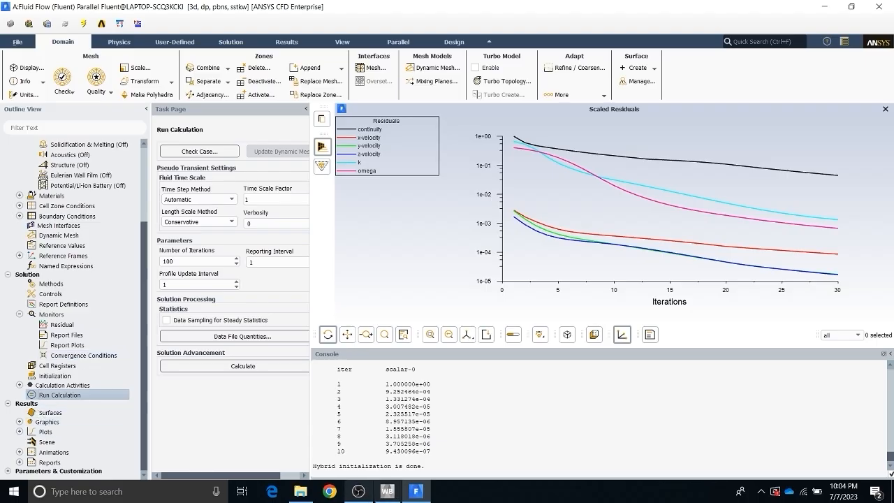
left_click(366, 438)
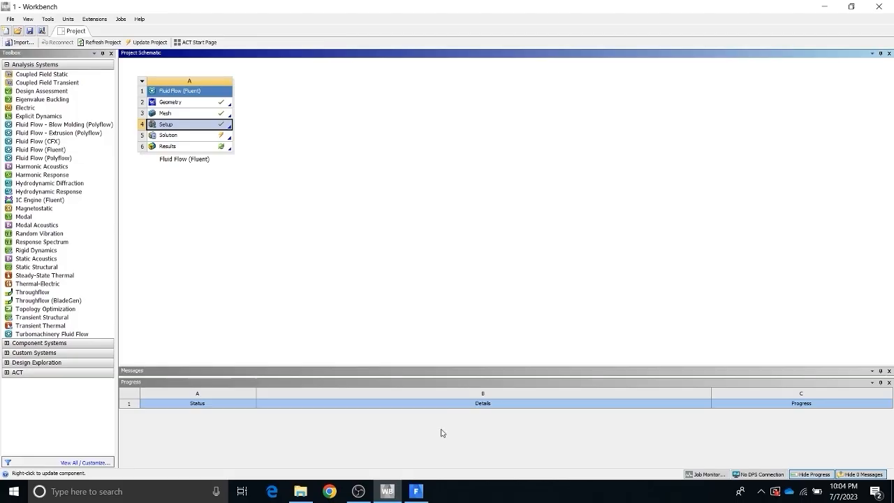
left_click(415, 491)
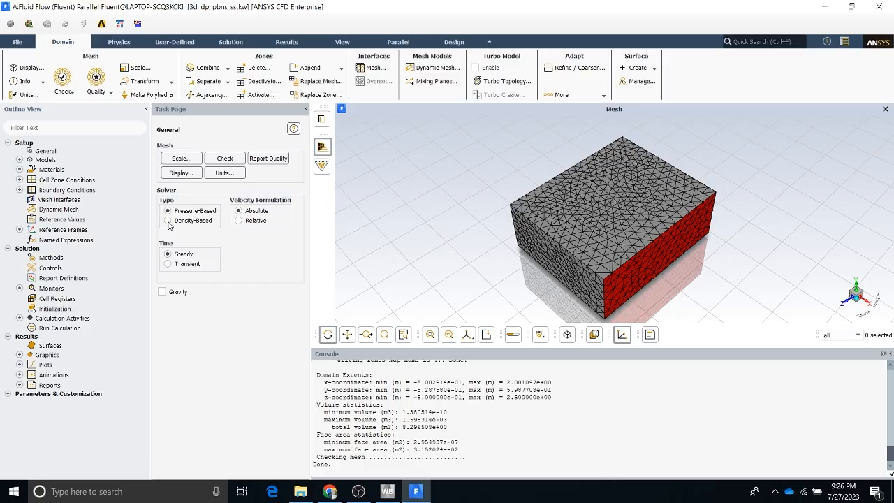
Change the solver type to Density-Based and choose the Implicit formulation in the solution methods.
left_click(168, 221)
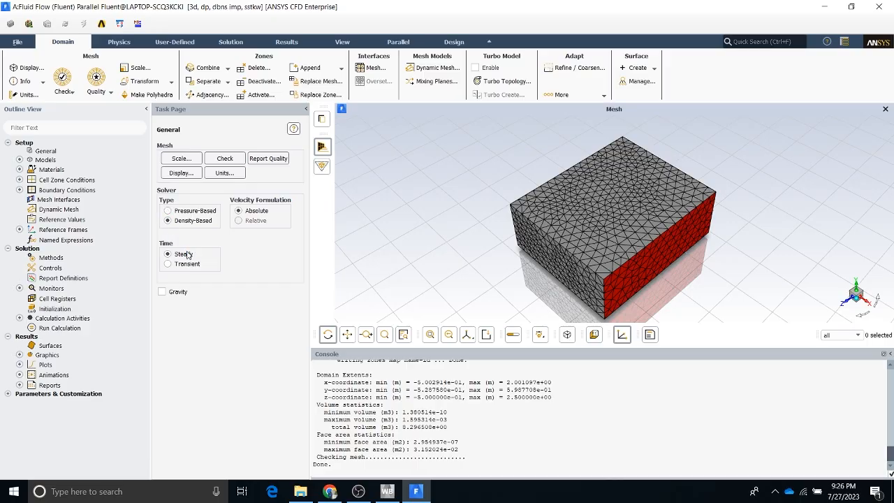
left_click(48, 259)
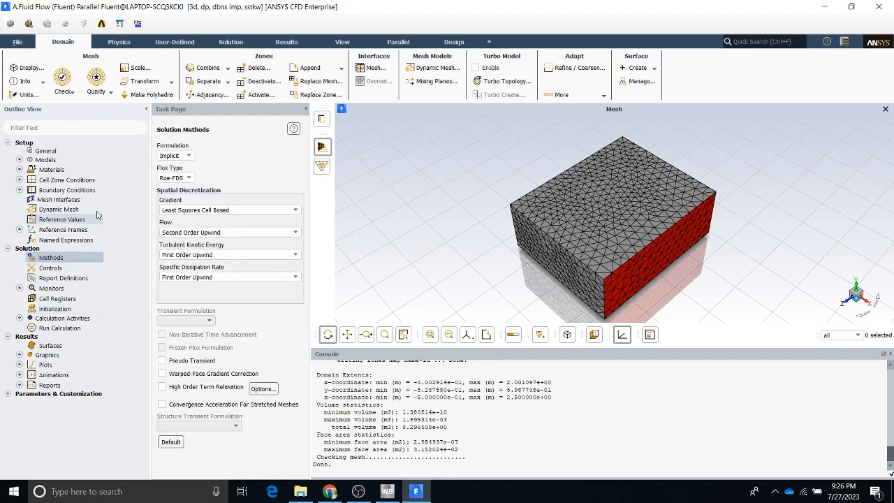
left_click(186, 156)
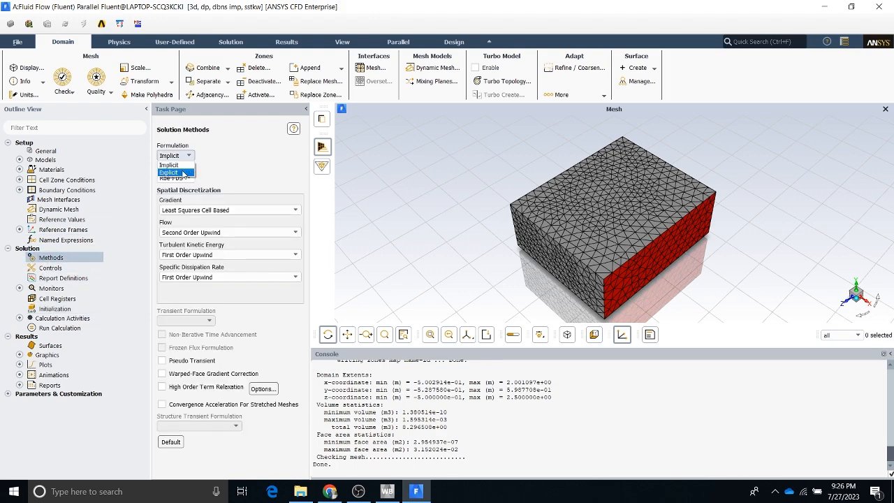
left_click(179, 165)
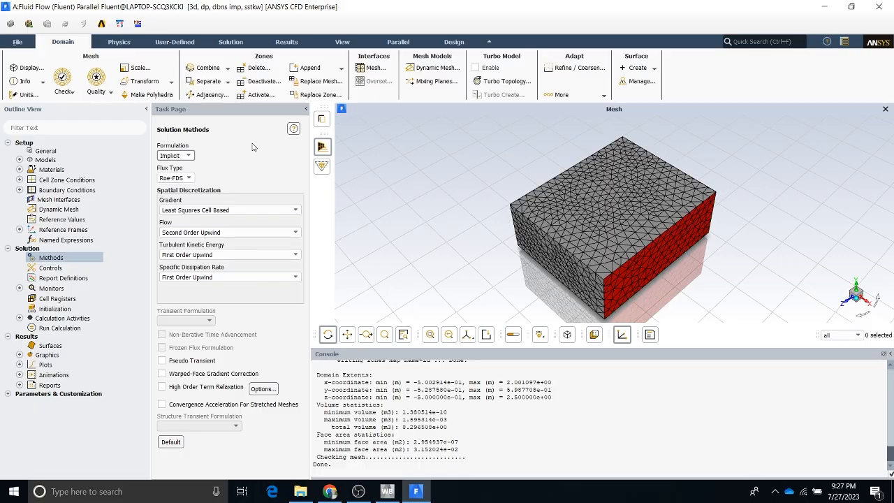
Enable Frame Motion for the fluid_domain cell zone and apply the change.
left_click(42, 152)
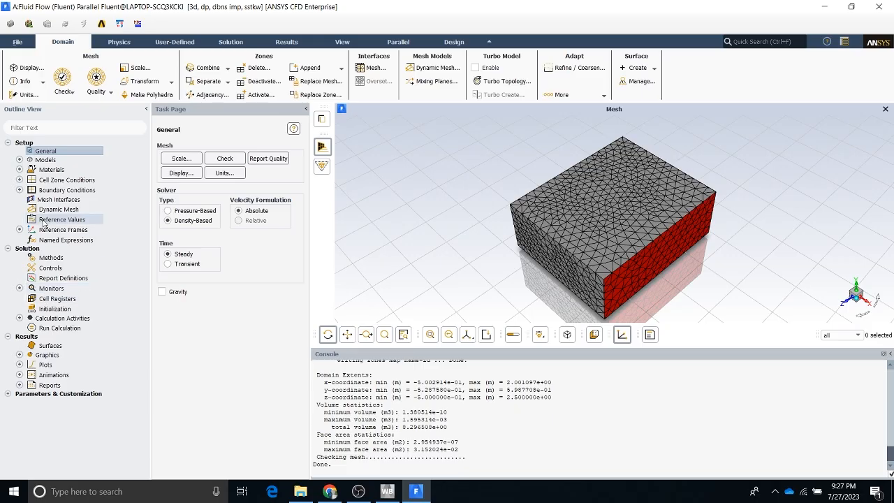
double_click(46, 180)
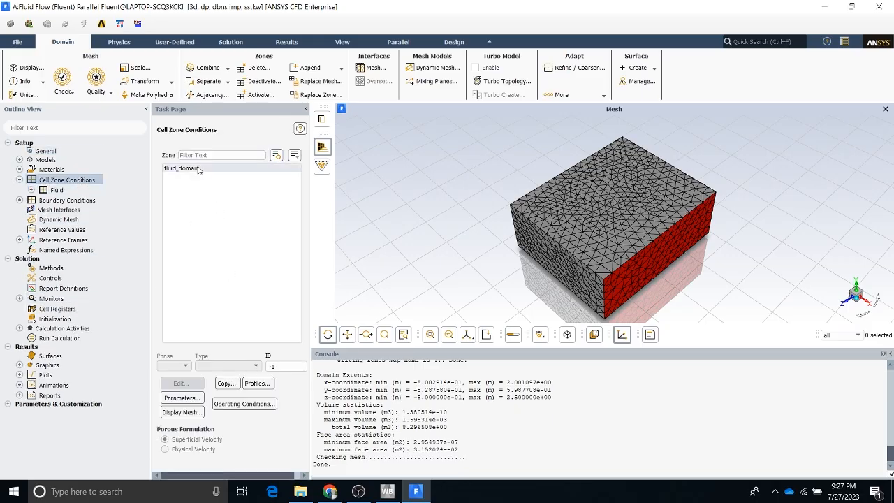
left_click(198, 170)
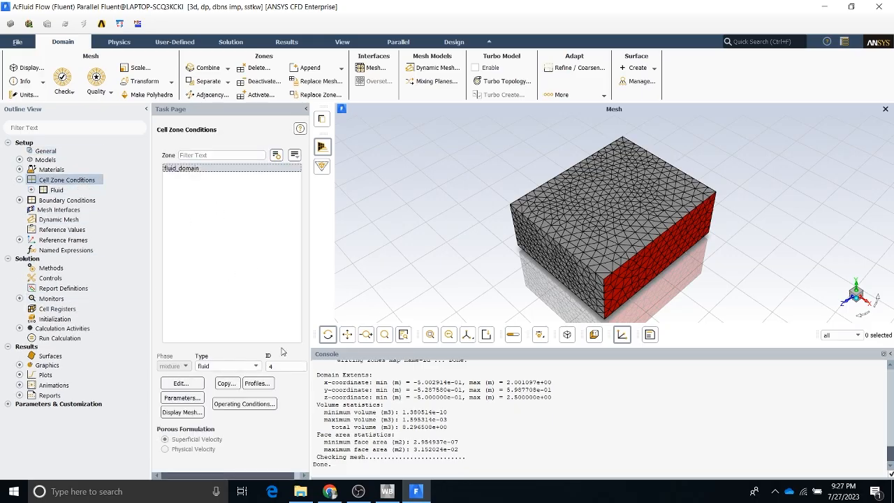
left_click(195, 385)
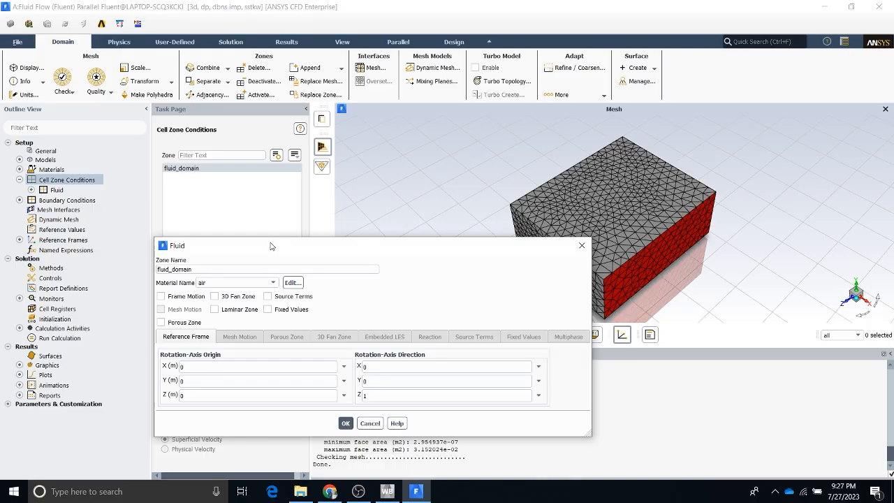
left_click_drag(272, 245, 288, 173)
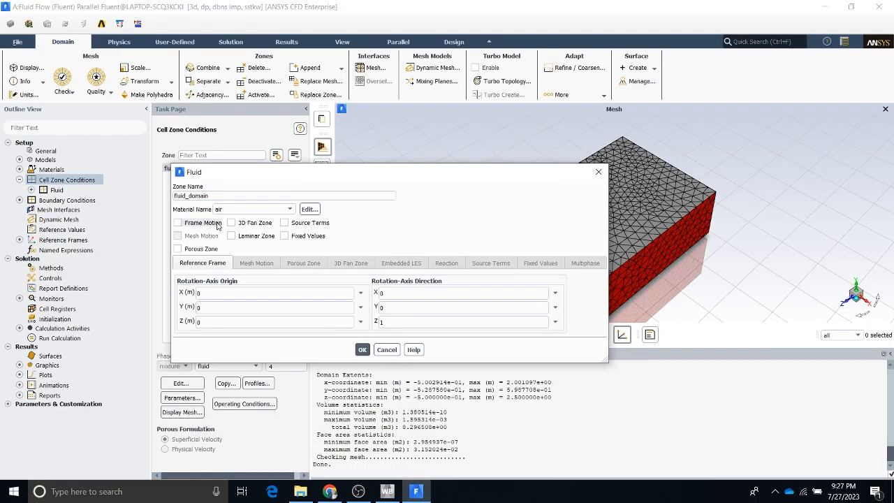
left_click(179, 223)
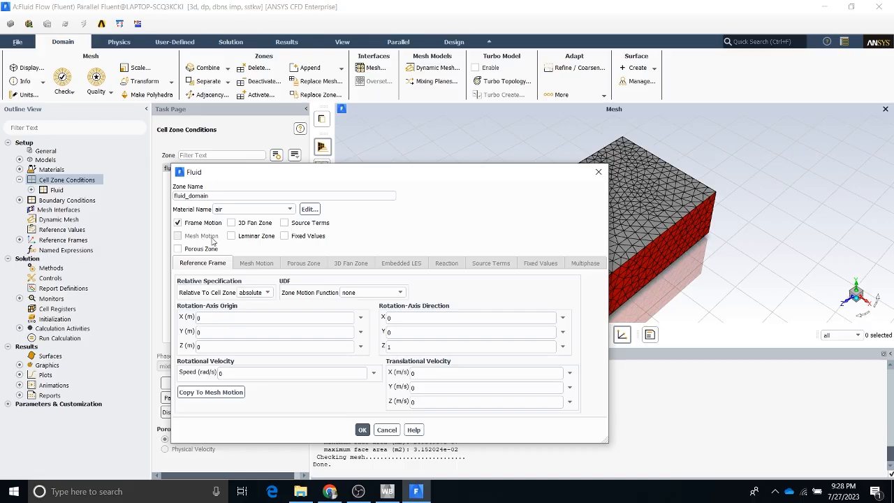
left_click(362, 430)
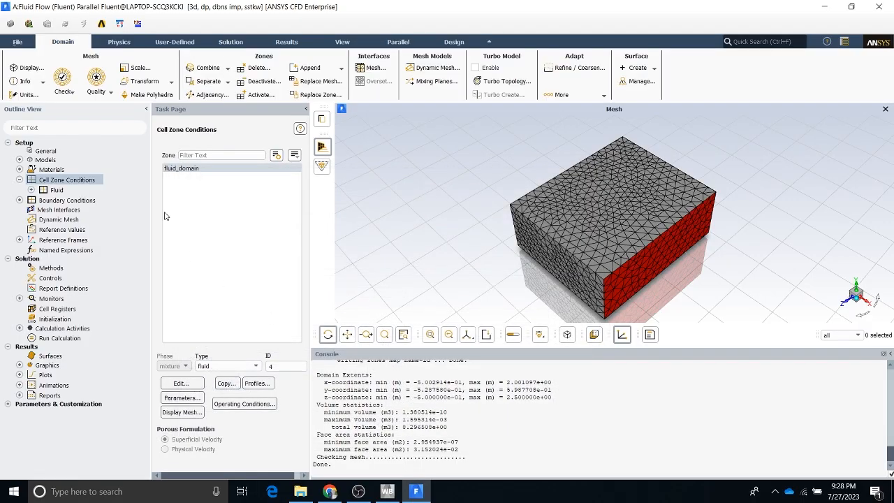
Change the solver's time setting to Transient and review the resulting options in the solution methods.
left_click(81, 152)
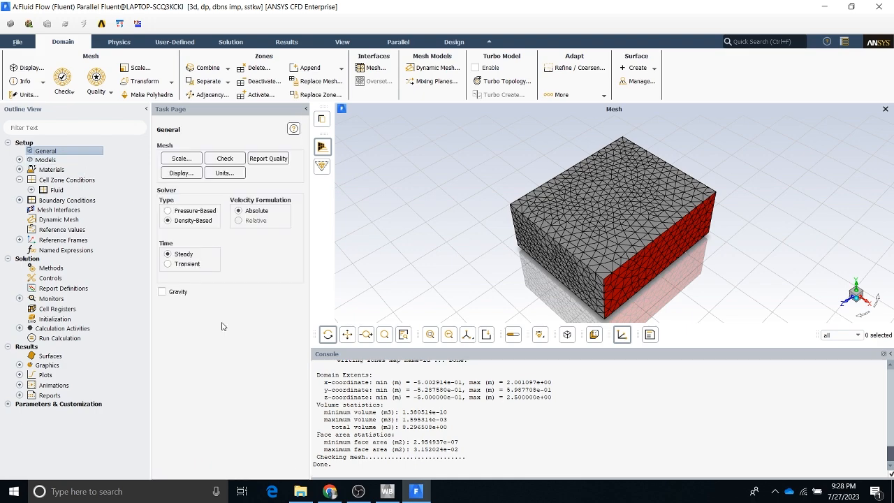
left_click(179, 268)
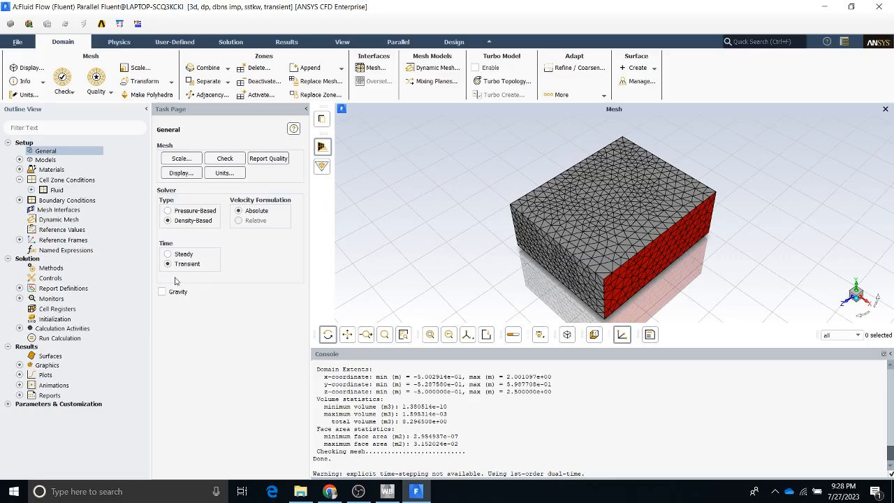
left_click(55, 269)
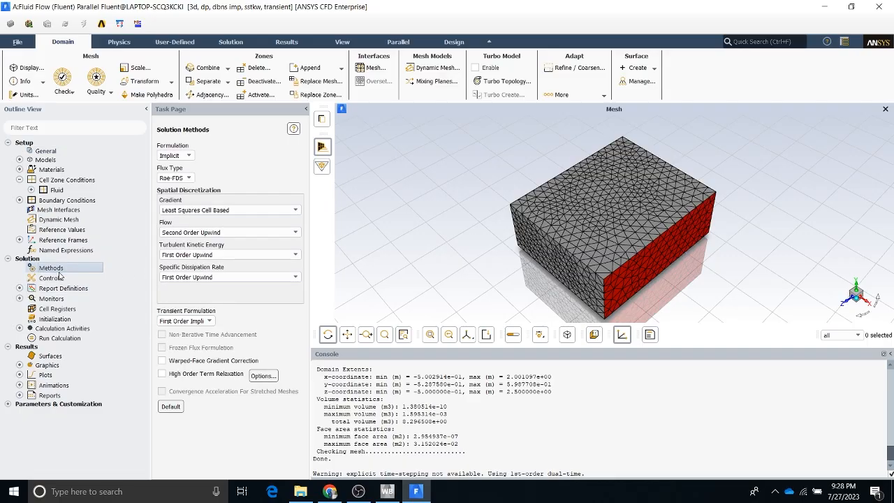
Enable Mesh Motion for the fluid_domain cell zone and compare its motion settings with those of the reference frame.
double_click(45, 182)
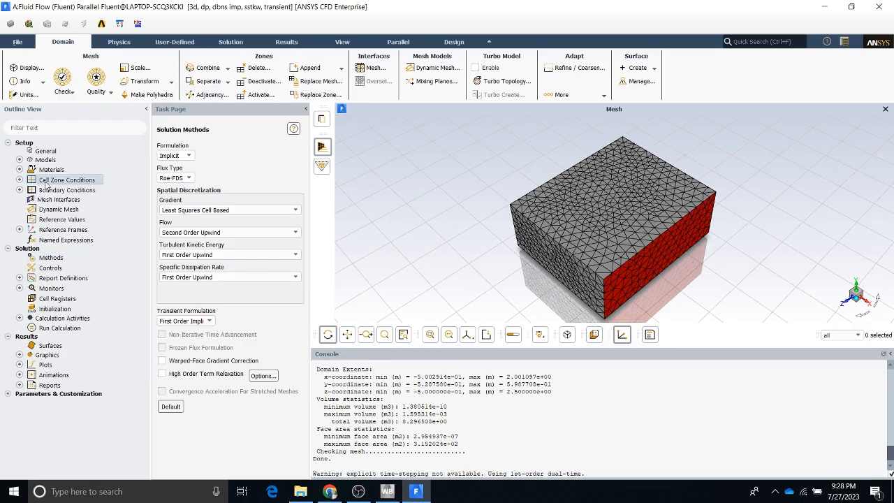
left_click(180, 387)
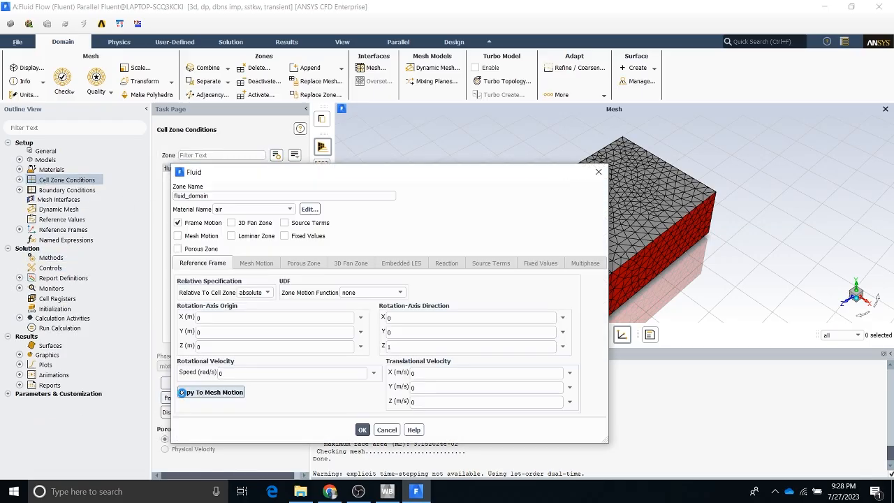
left_click(179, 236)
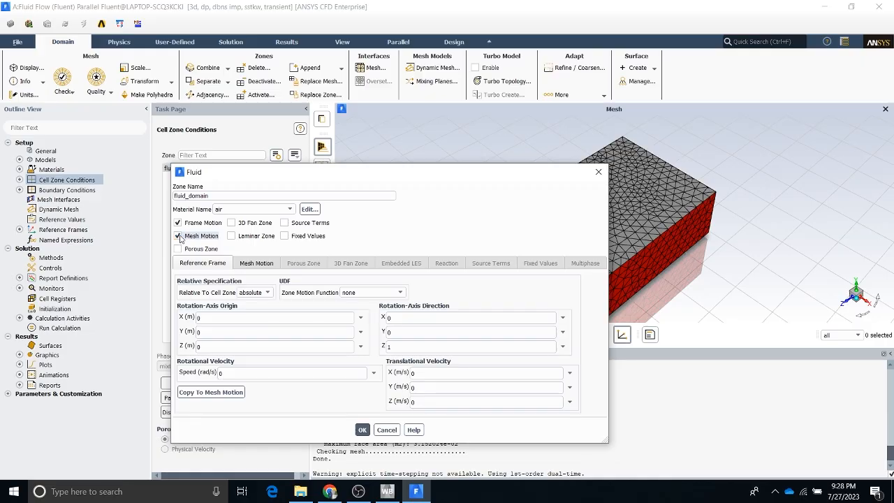
left_click(264, 266)
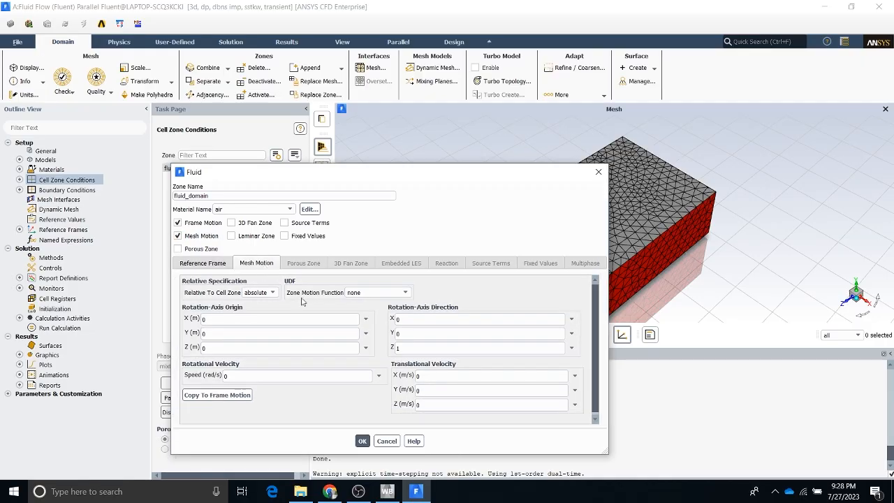
left_click(209, 262)
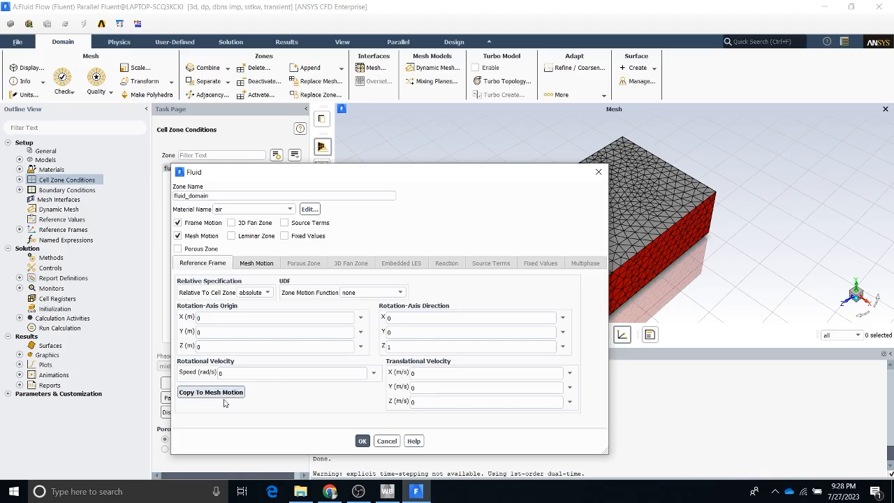
left_click(251, 264)
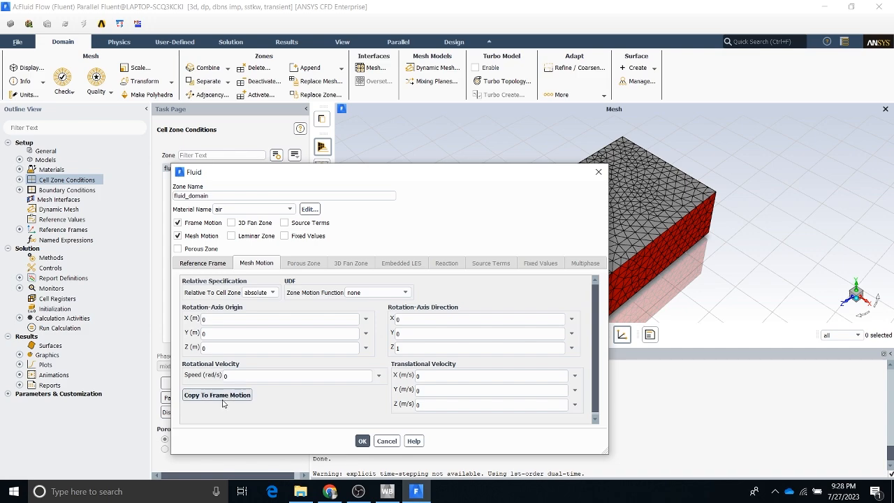
left_click(196, 263)
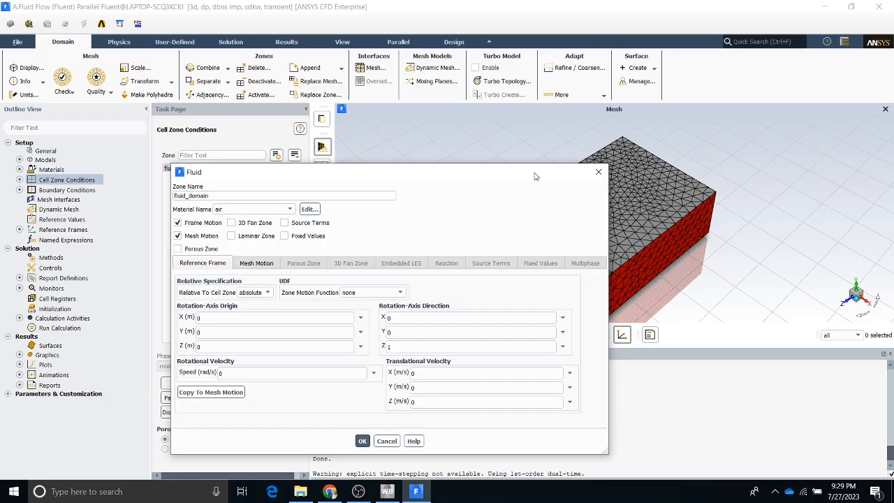
Toggle fluid_domain's motion options to leave only Mesh Motion enabled, and discard the cell zone changes.
left_click_drag(534, 176, 416, 150)
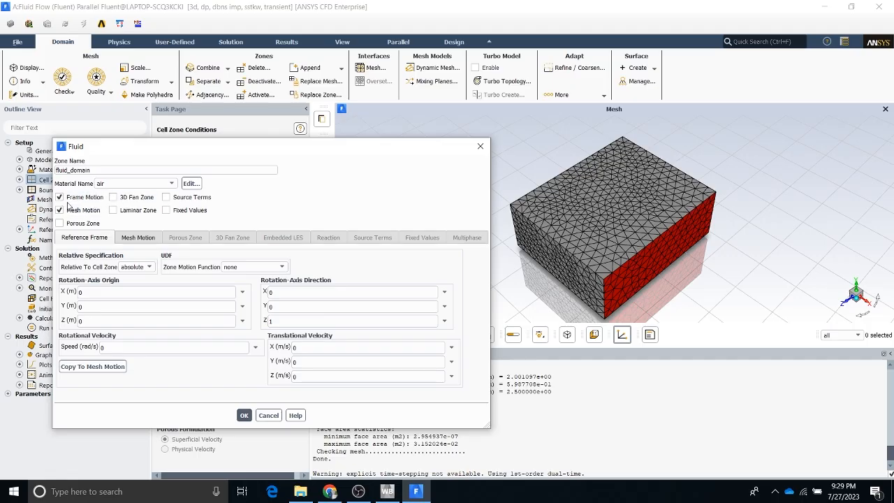
left_click(59, 210)
left_click(60, 197)
left_click(60, 210)
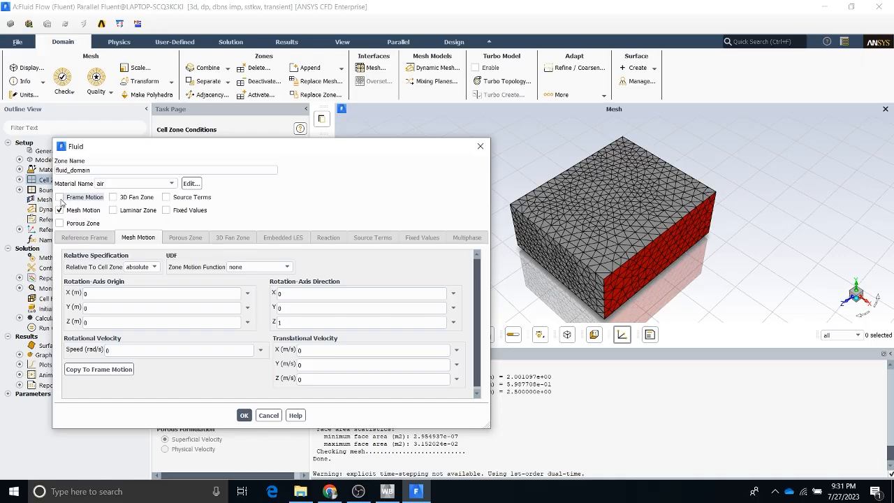
left_click(270, 417)
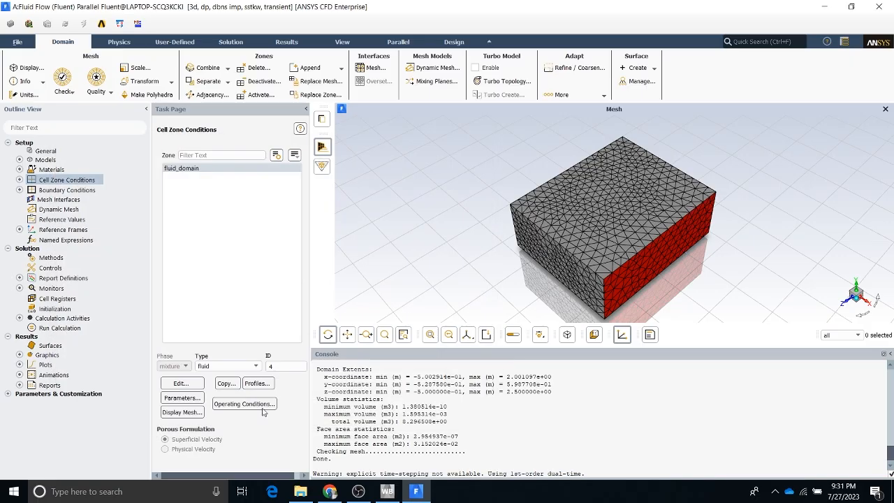
Examine which multiphase models are available for the density-based solver and close the settings without changes.
left_click(20, 169)
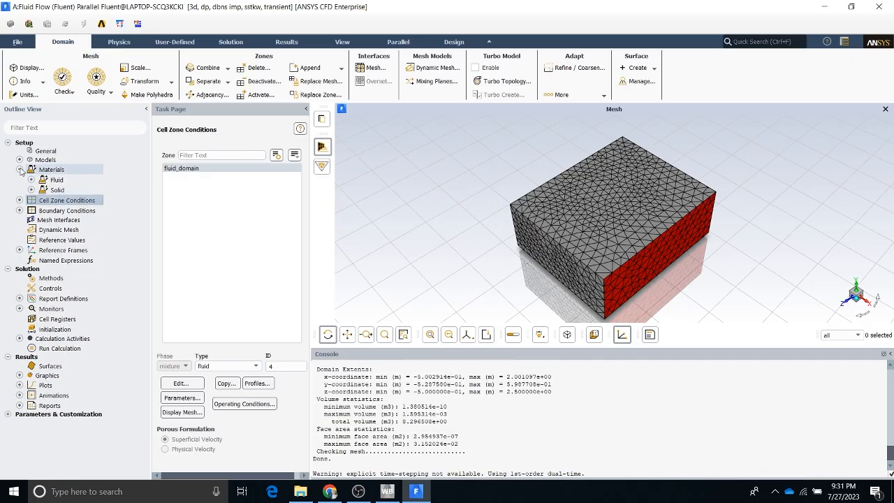
left_click(20, 160)
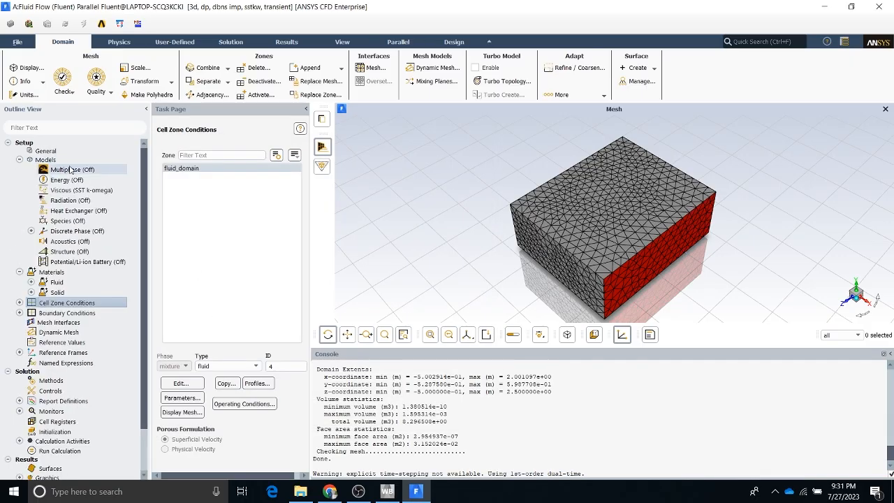
double_click(70, 169)
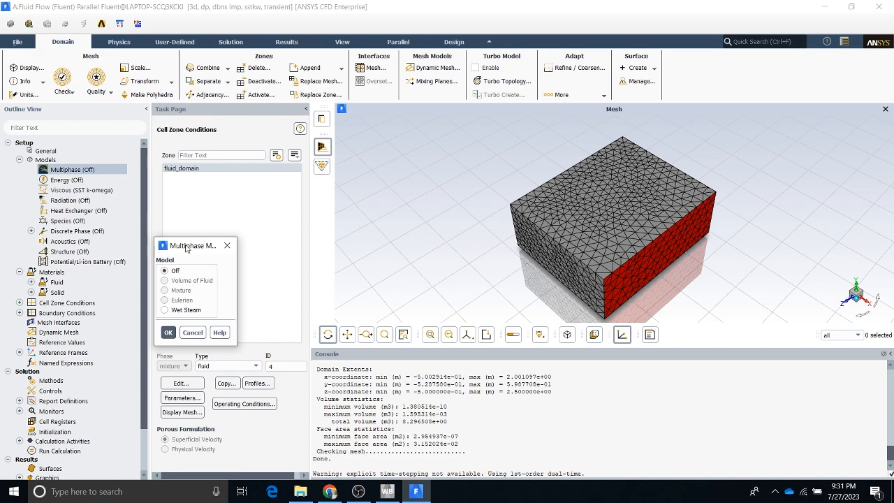
left_click_drag(185, 248, 177, 184)
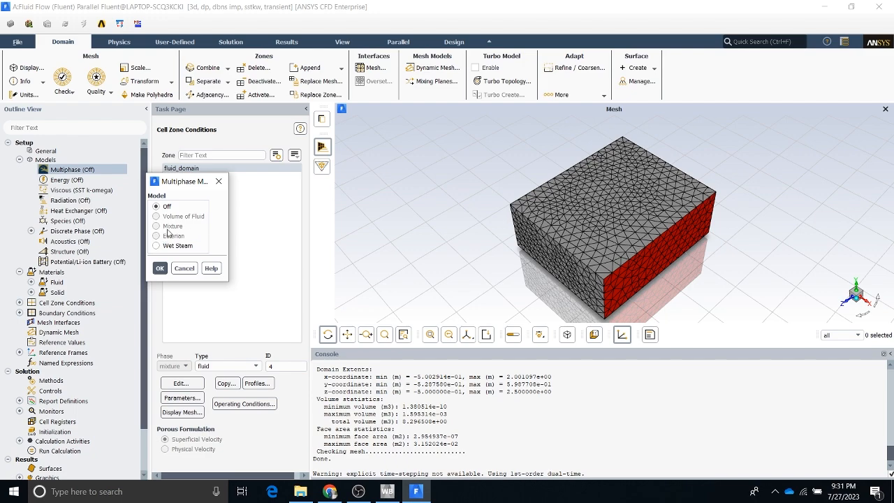
left_click(185, 268)
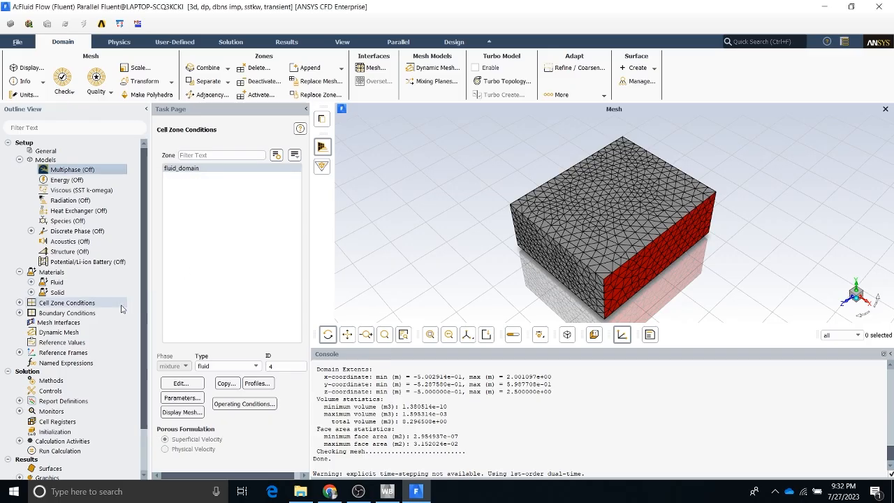
Choose Hybrid Initialization as the solution initialization method.
scroll(97, 369, "down", 2)
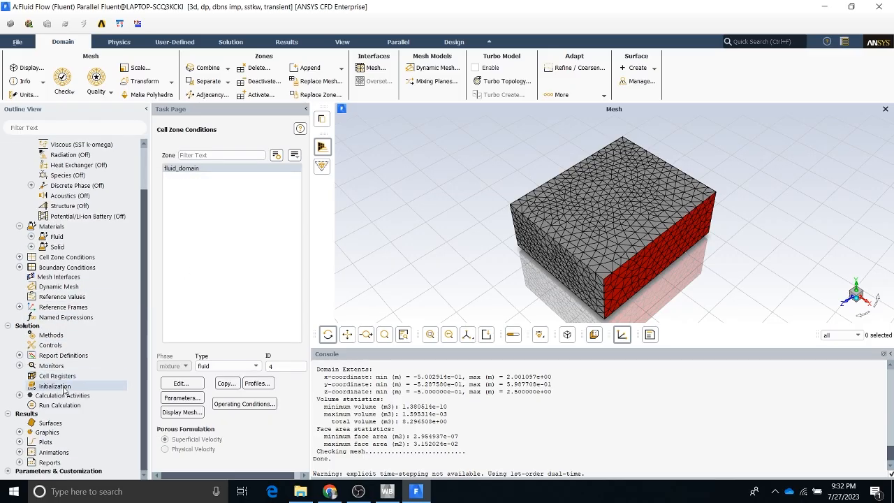
left_click(65, 389)
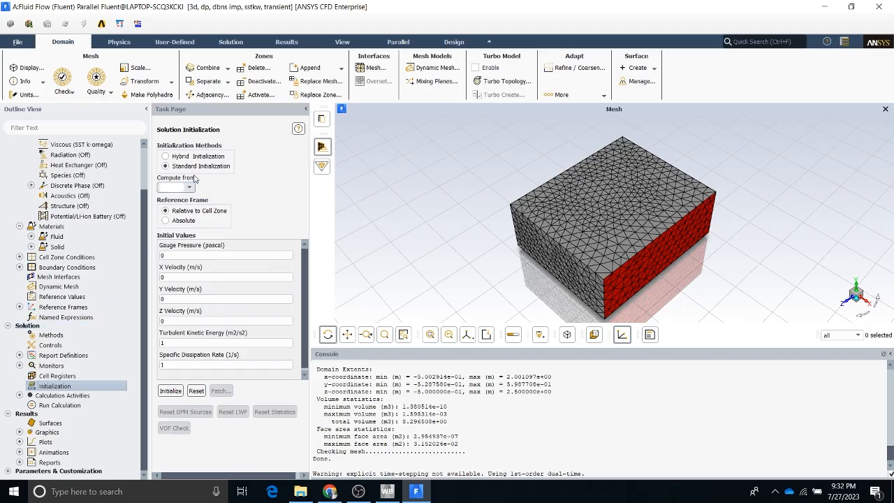
left_click(165, 157)
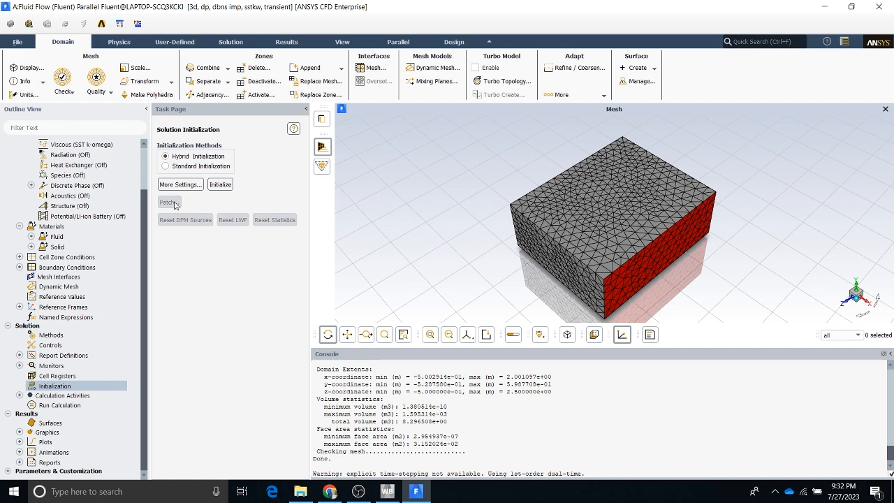
Reopen the multiphase model settings, review the model choices again, and close them unchanged.
scroll(107, 215, "up", 2)
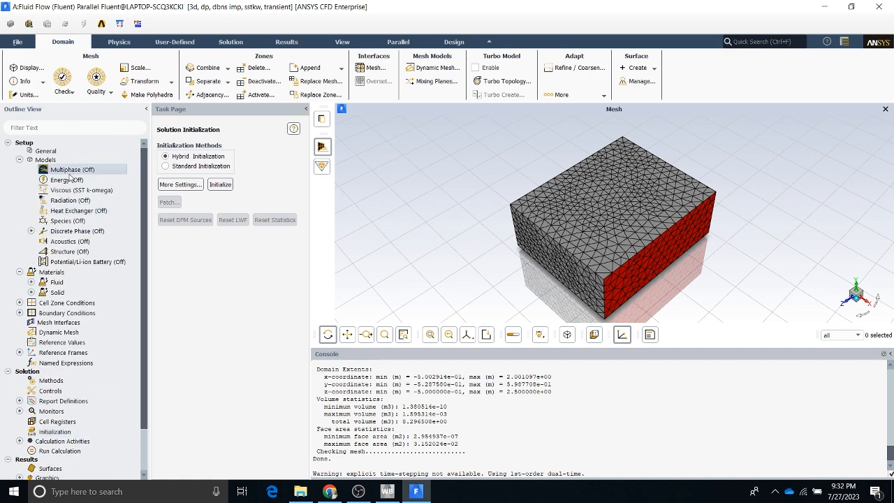
double_click(69, 171)
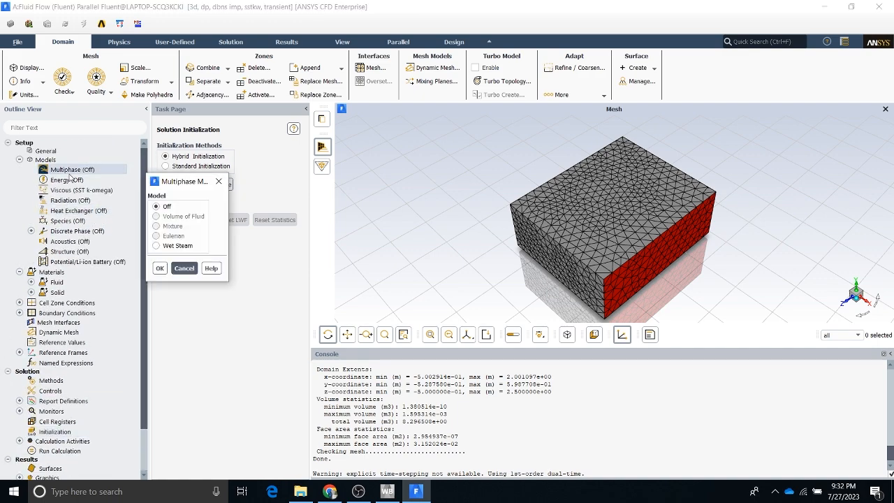
left_click(219, 182)
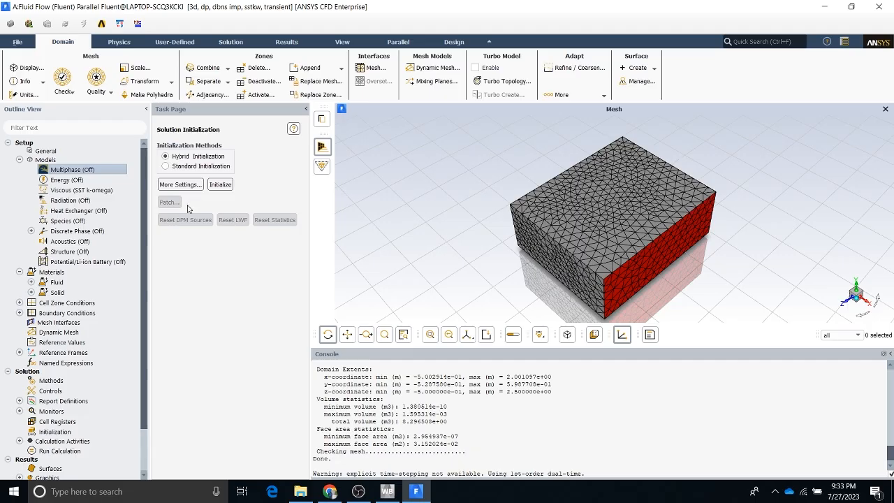
Review the transient time-step parameters of the calculation and set the solver's time setting back to Steady.
scroll(97, 302, "down", 1)
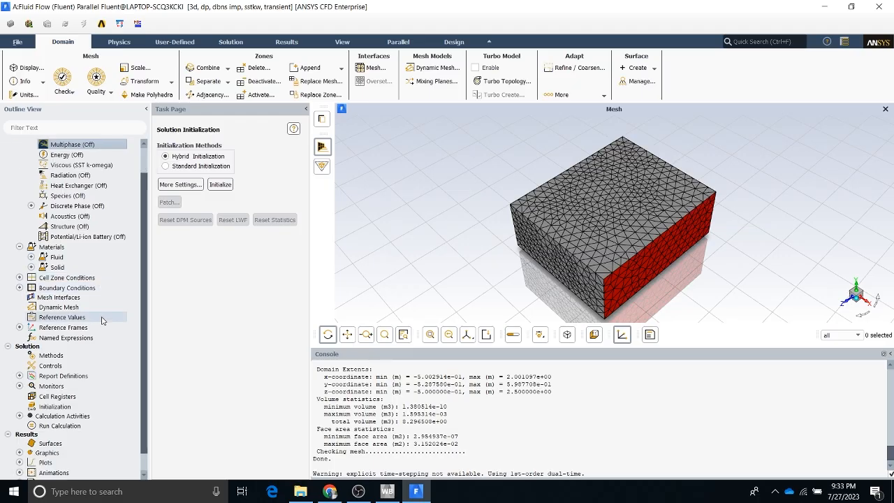
left_click(77, 426)
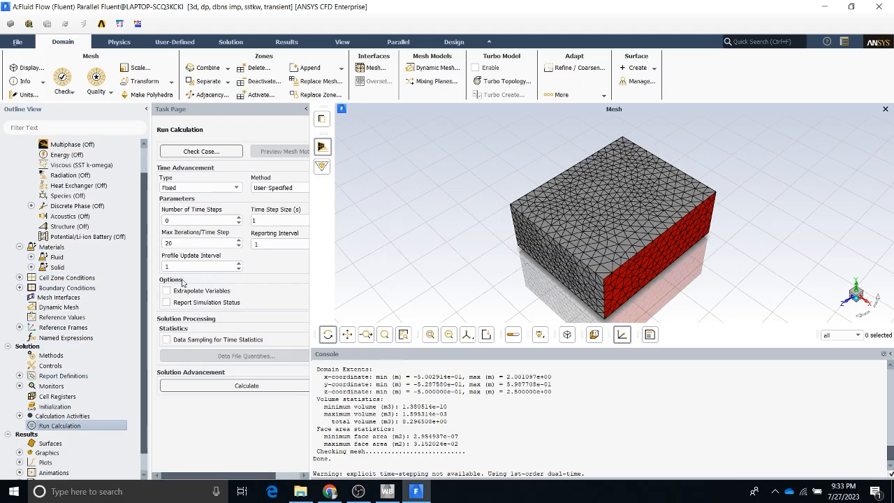
scroll(53, 150, "up", 1)
left_click(52, 152)
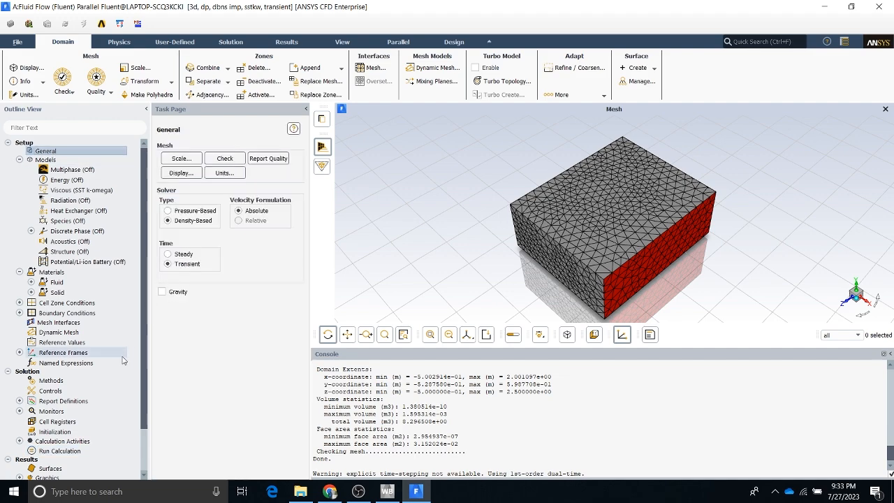
left_click(167, 254)
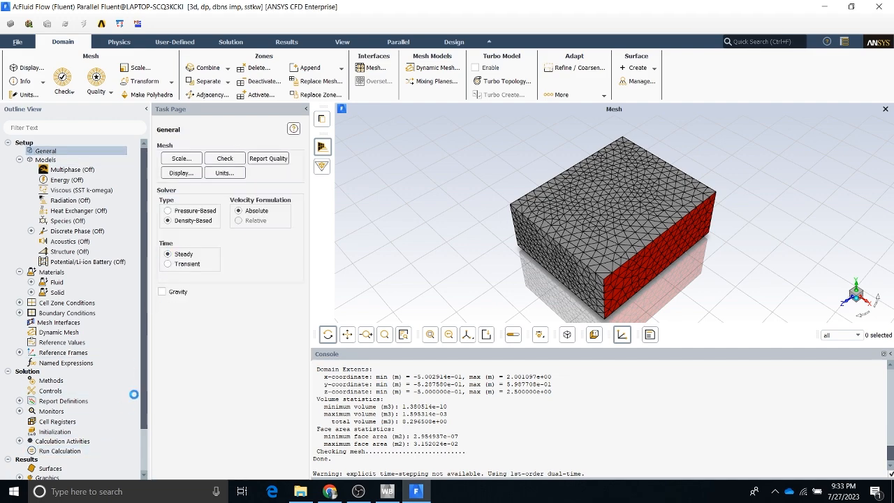
Review the steady-state iteration parameters of the calculation and switch the solver's time setting to Transient.
left_click(75, 452)
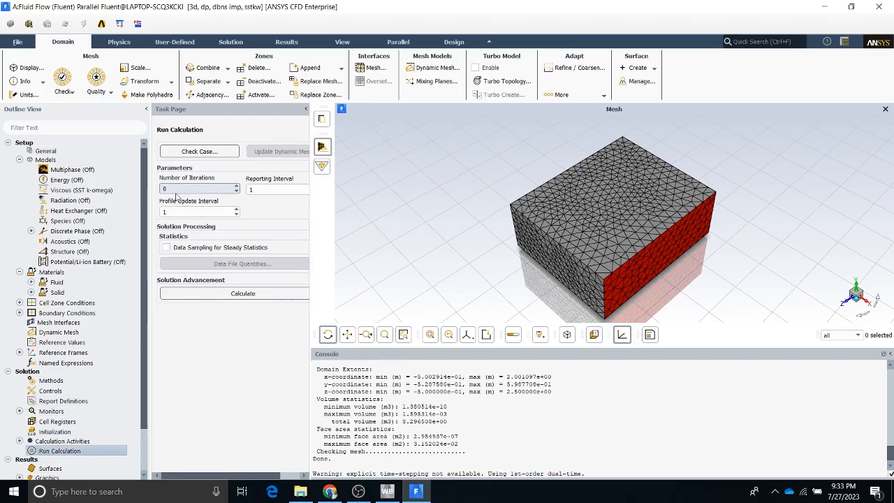
left_click(47, 151)
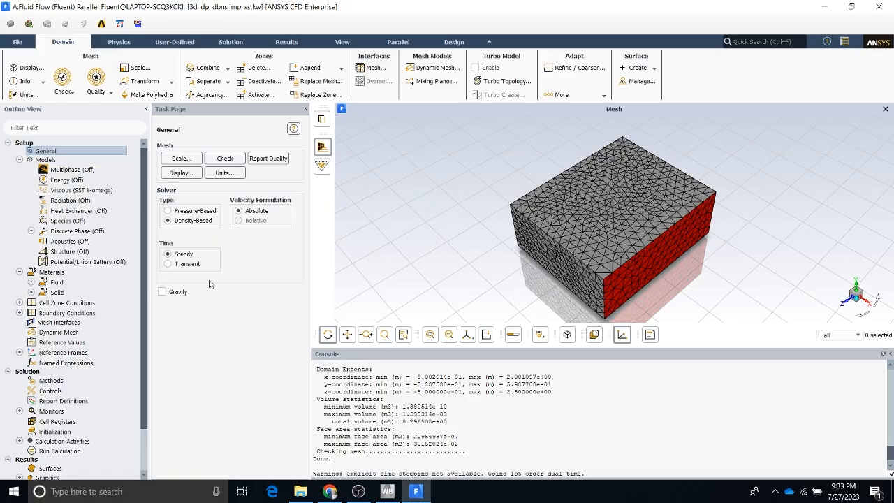
left_click(167, 263)
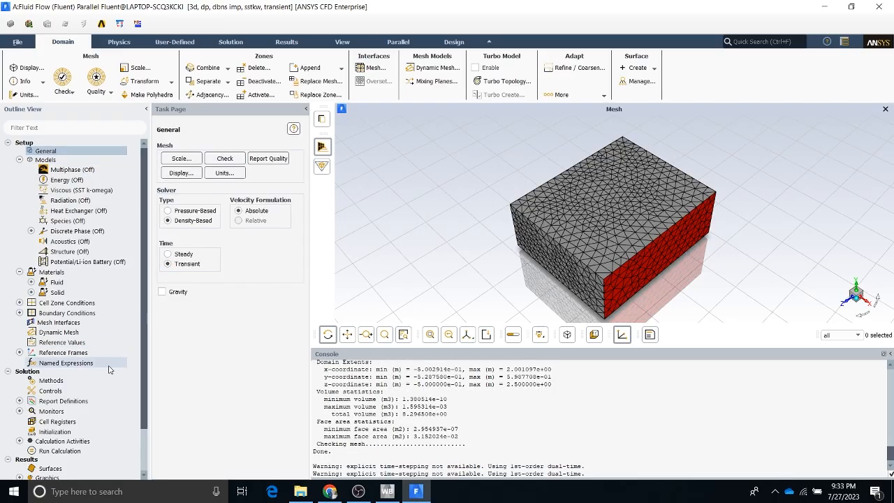
Set the transient calculation to 400 time steps with a maximum of 200 iterations per time step.
left_click(76, 452)
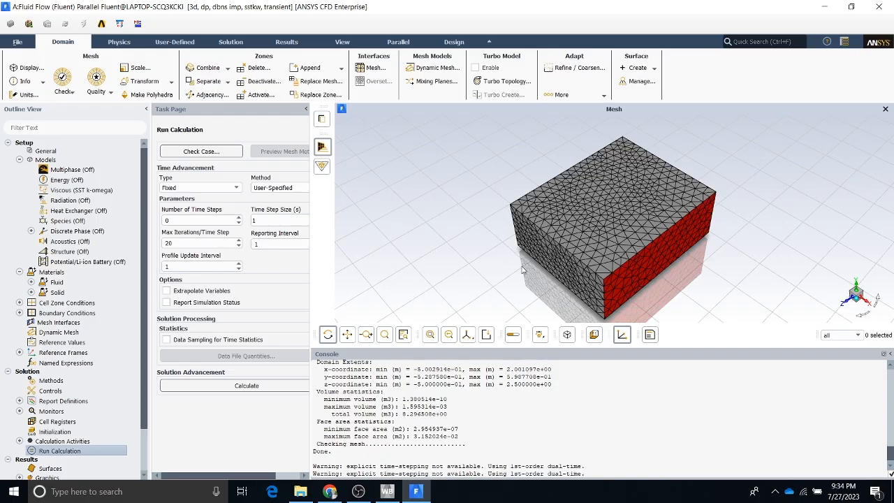
left_click(215, 219)
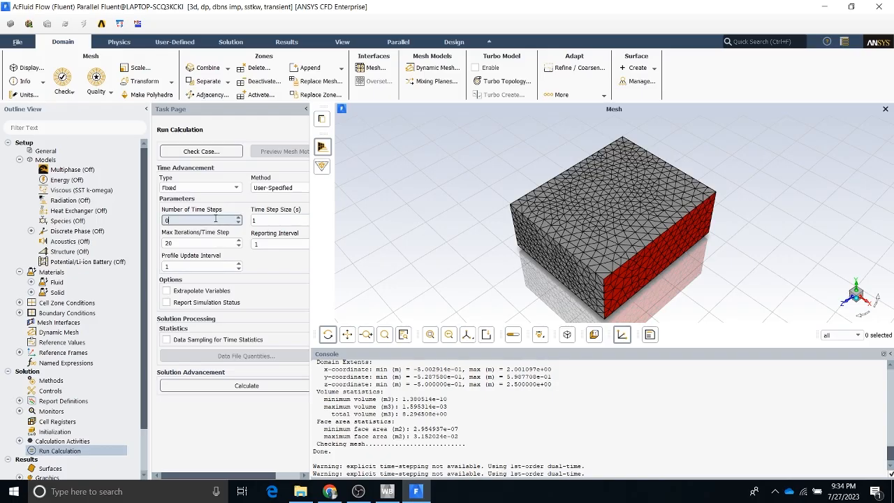
key("BackSpace")
type("400")
left_click(178, 243)
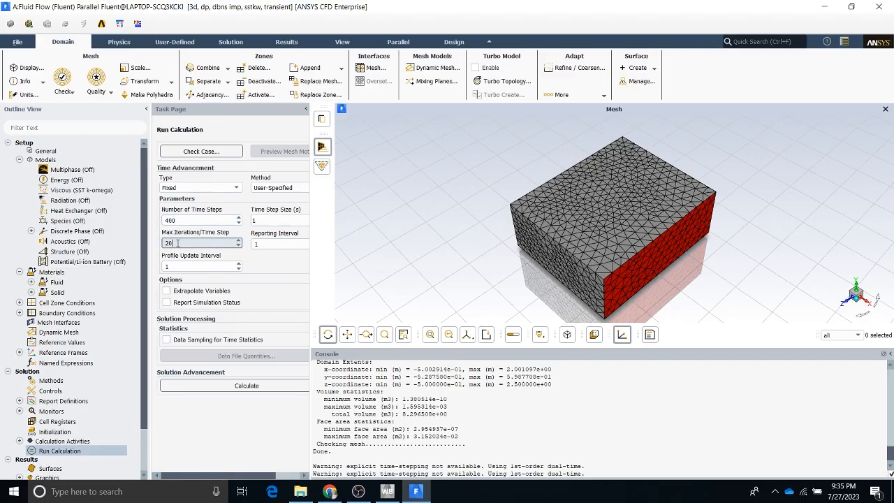
type("0")
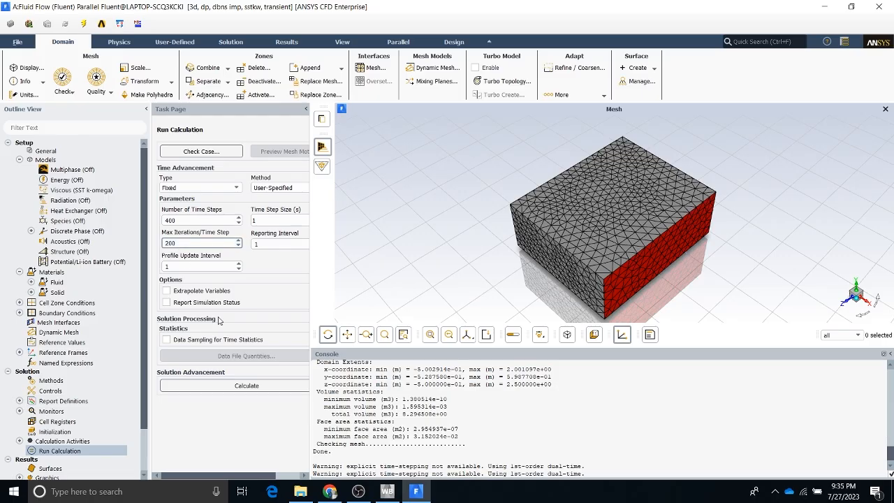
Set the time step size of the transient calculation to 0.01 s.
double_click(261, 221)
type("0.000")
key("BackSpace")
type("1")
left_click(254, 222)
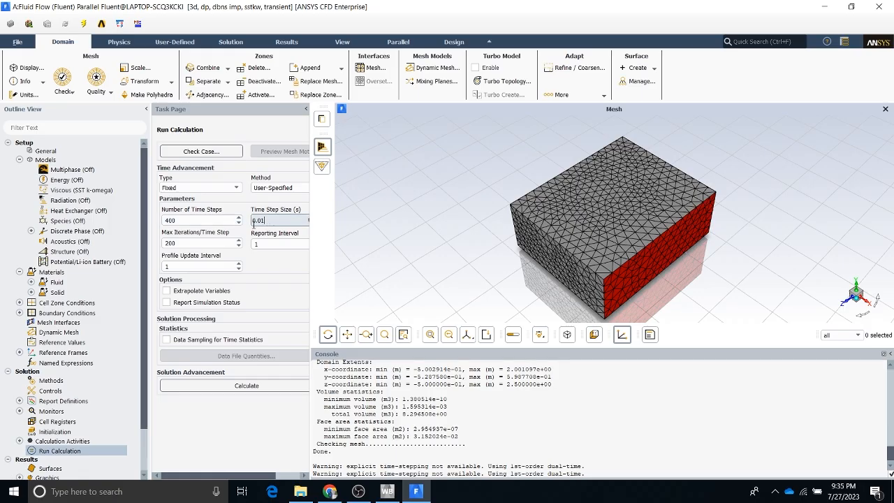